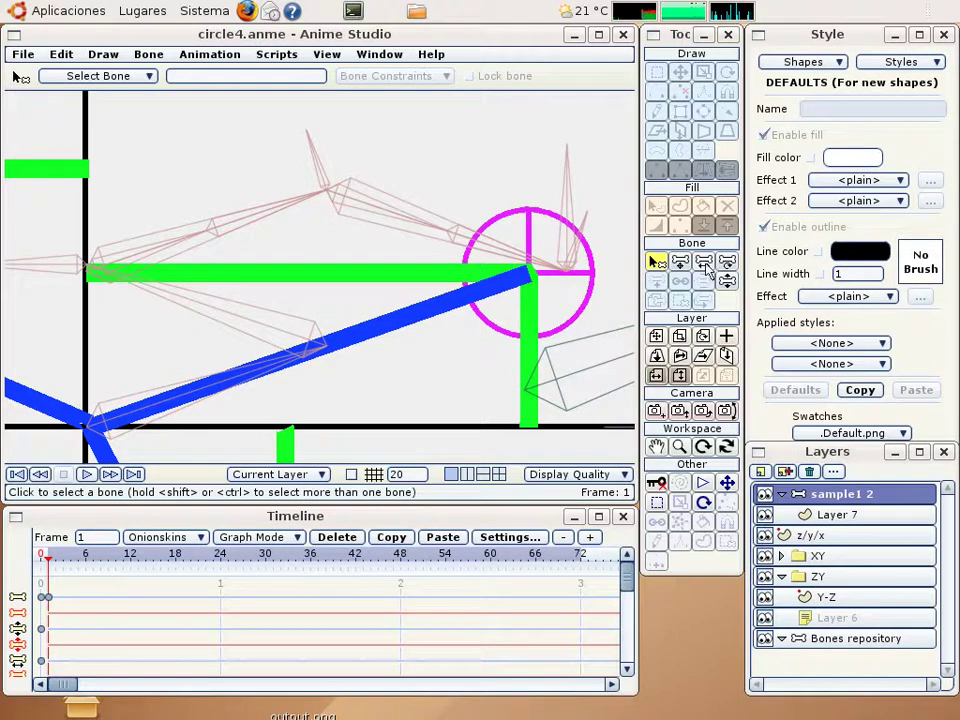
# - Select the upper-middle and left bones of the copied swing chain, framing the magenta circle and rig
pyautogui.click(657, 504)
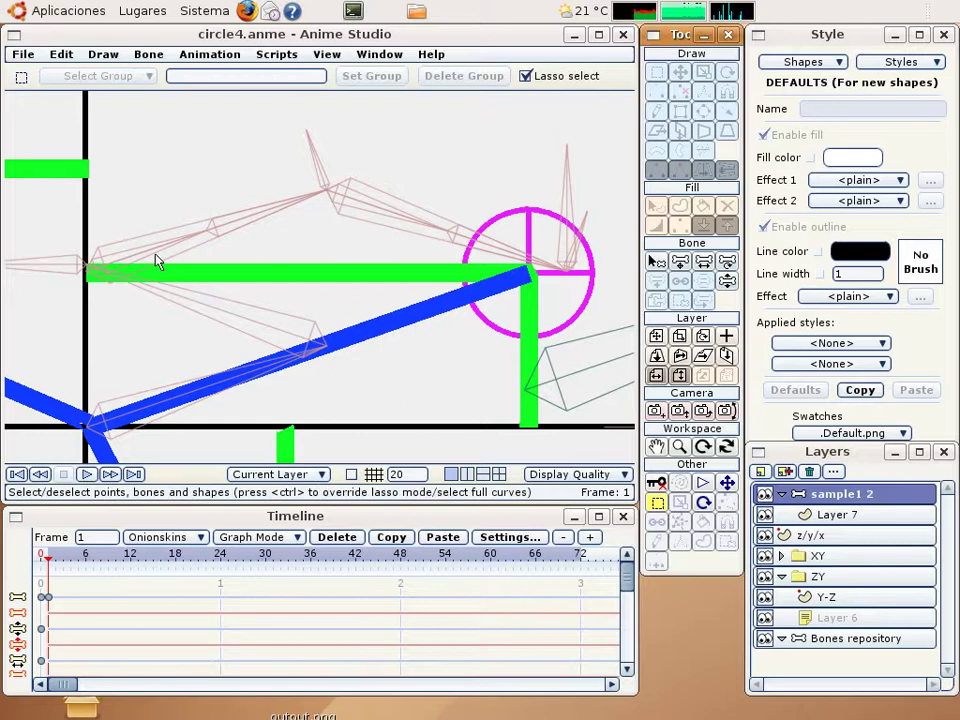
pyautogui.click(219, 236)
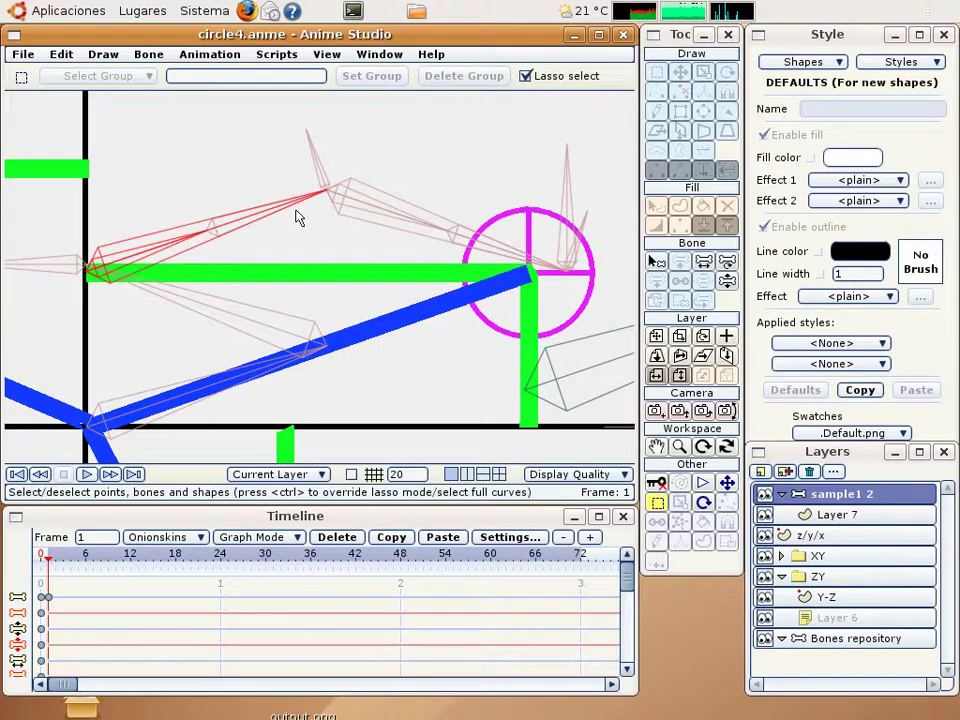
pyautogui.scroll(4, 230, 285)
pyautogui.scroll(-1, 268, 318)
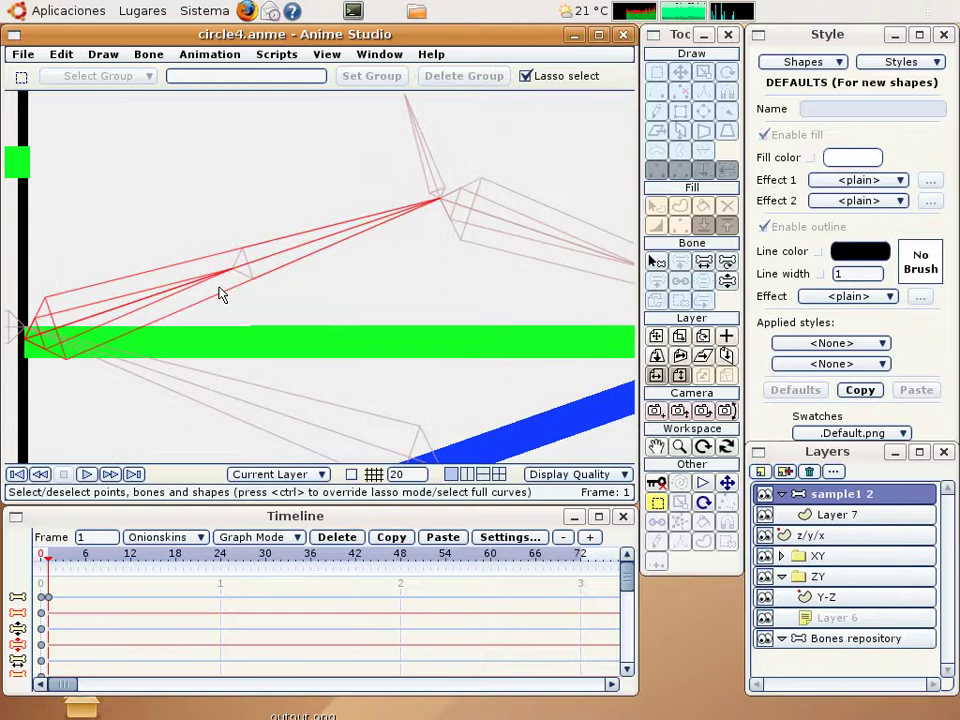
pyautogui.click(230, 292)
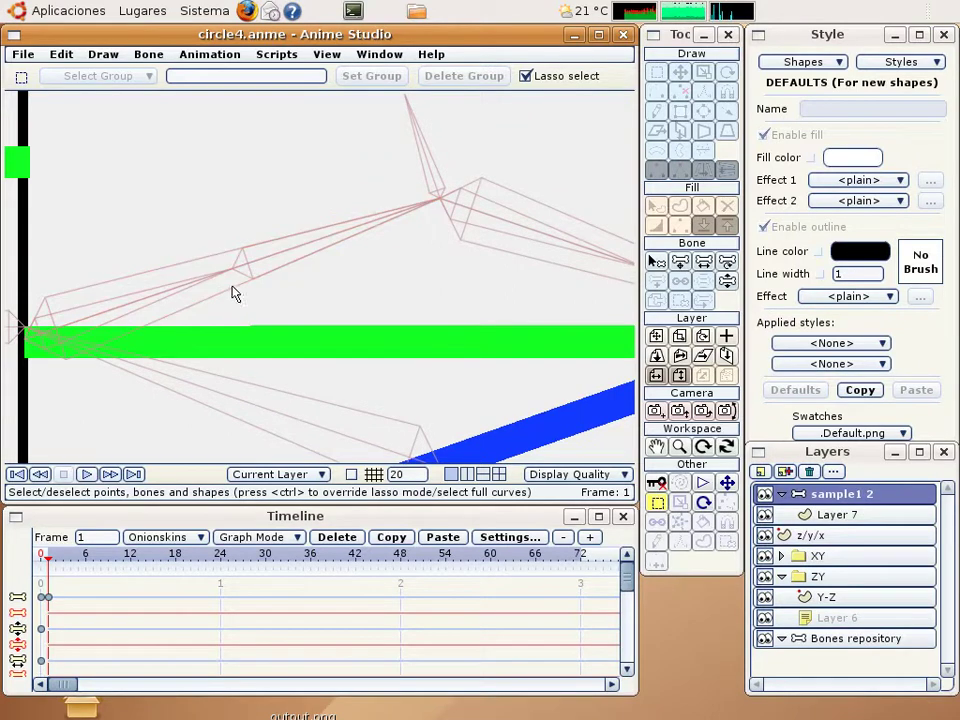
pyautogui.keyDown('shift'); pyautogui.click(165, 307); pyautogui.keyUp('shift')
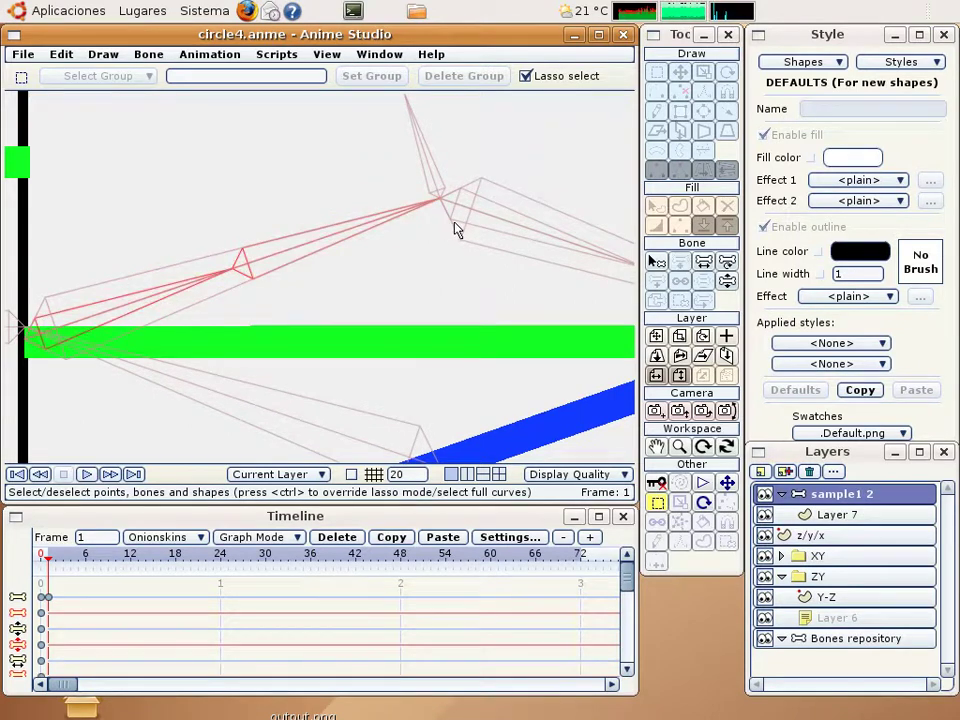
pyautogui.moveTo(460, 228)
pyautogui.mouseDown(button='right')
pyautogui.moveTo(231, 294)
pyautogui.moveTo(305, 340)
pyautogui.mouseUp(button='right')
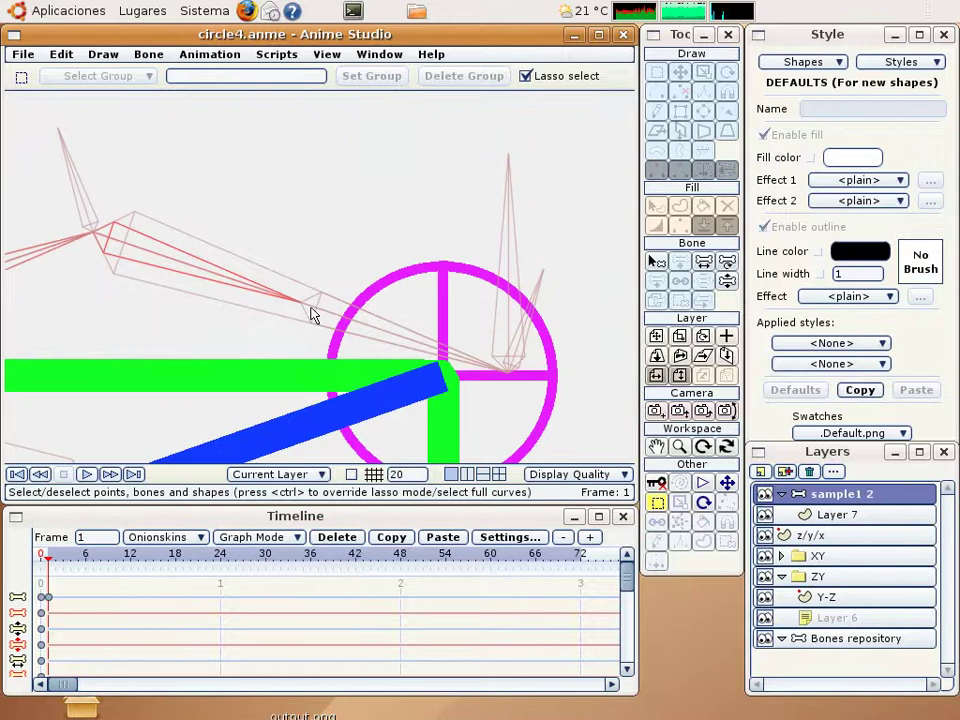
pyautogui.scroll(3, 300, 300)
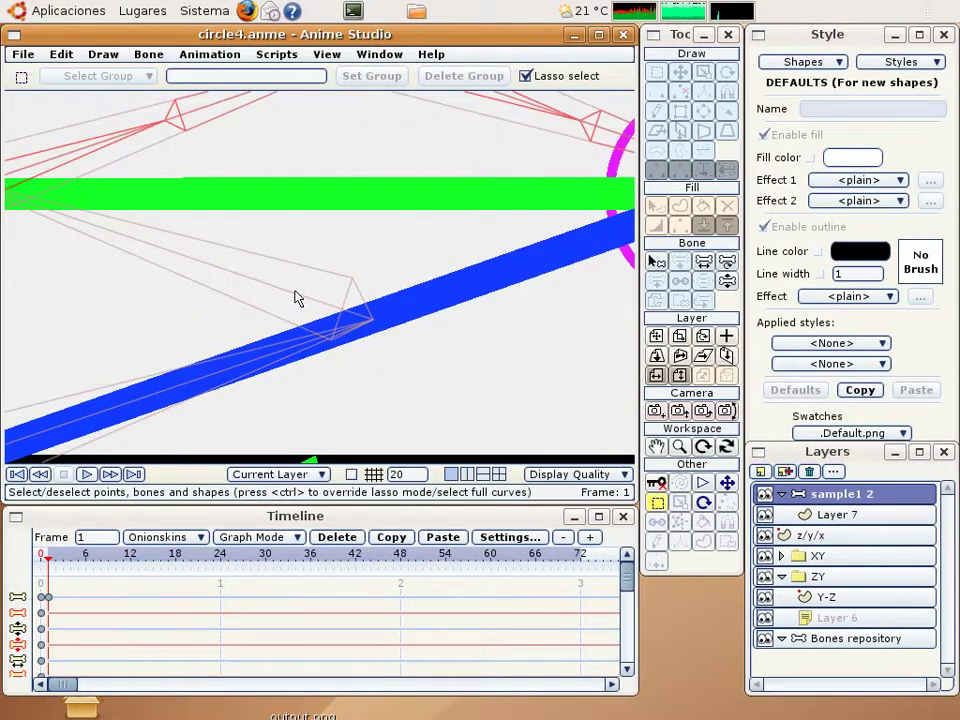
pyautogui.scroll(-3, 285, 358)
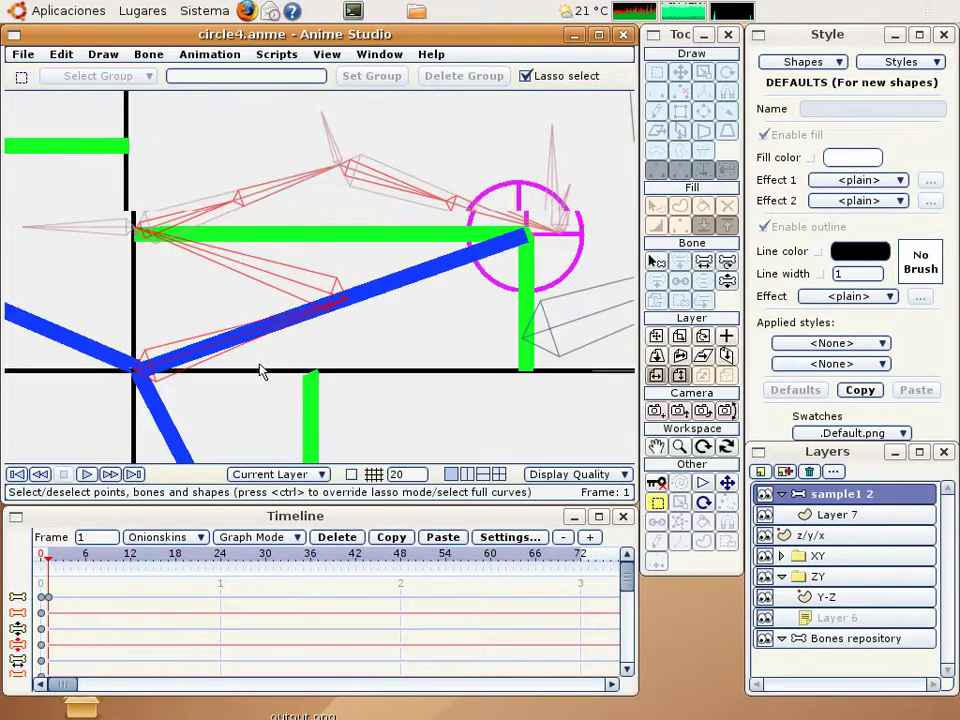
pyautogui.moveTo(261, 373); pyautogui.dragTo(218, 410, button='right')
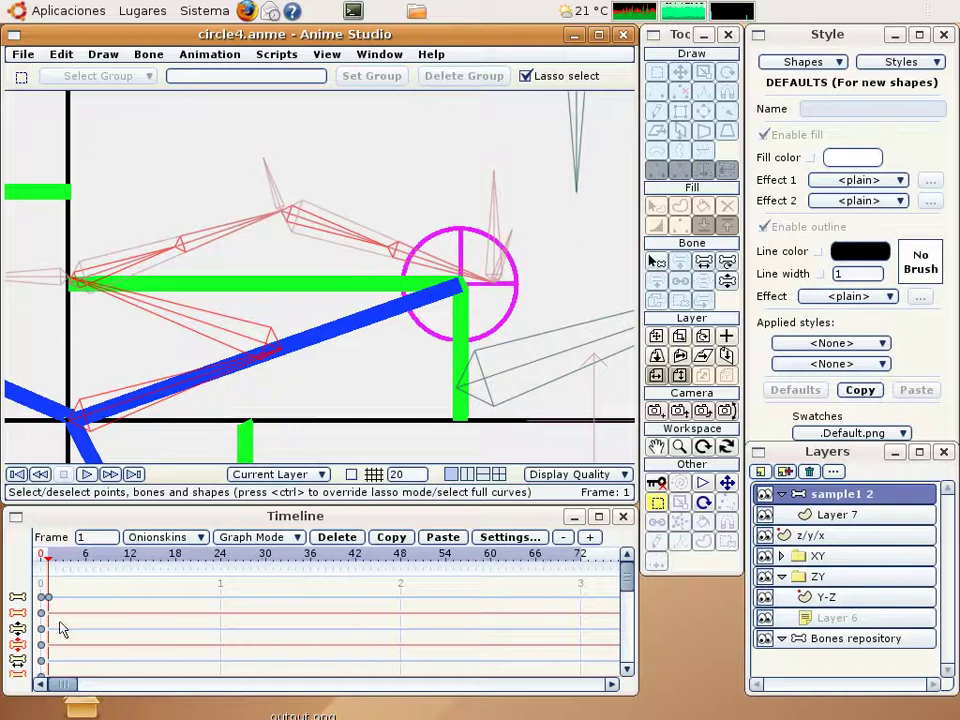
# - Scale the selected red swing bones to about 0.9257, checking the fit at the magenta joint
pyautogui.click(702, 261)
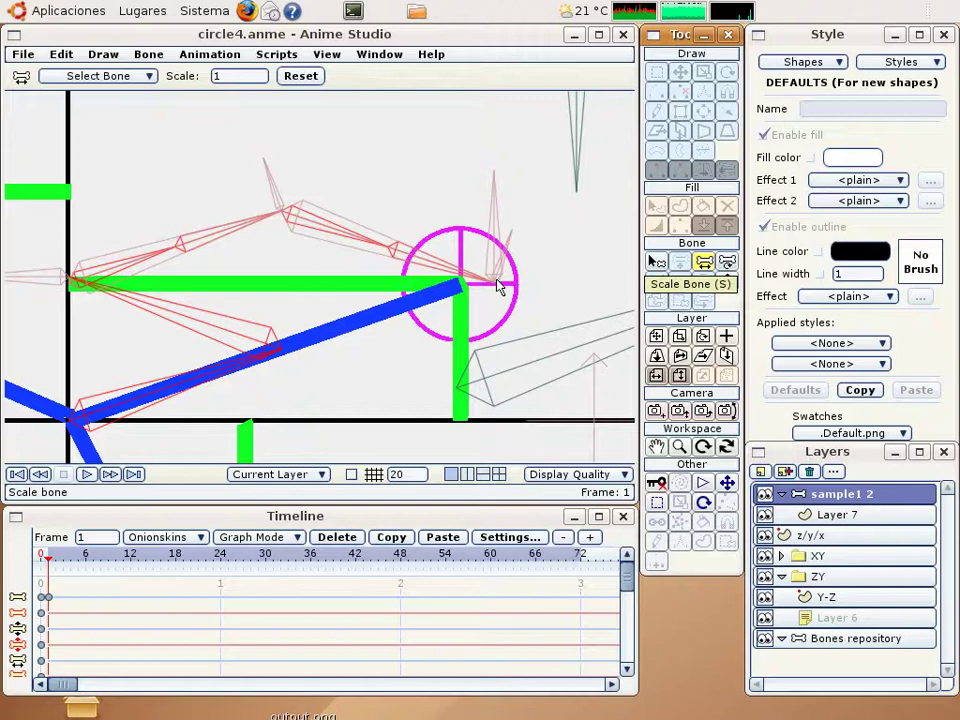
pyautogui.moveTo(497, 286); pyautogui.dragTo(486, 281)
pyautogui.scroll(3, 486, 281)
pyautogui.scroll(2, 81, 360)
pyautogui.scroll(2, 144, 317)
pyautogui.moveTo(144, 317); pyautogui.dragTo(326, 262, button='right')
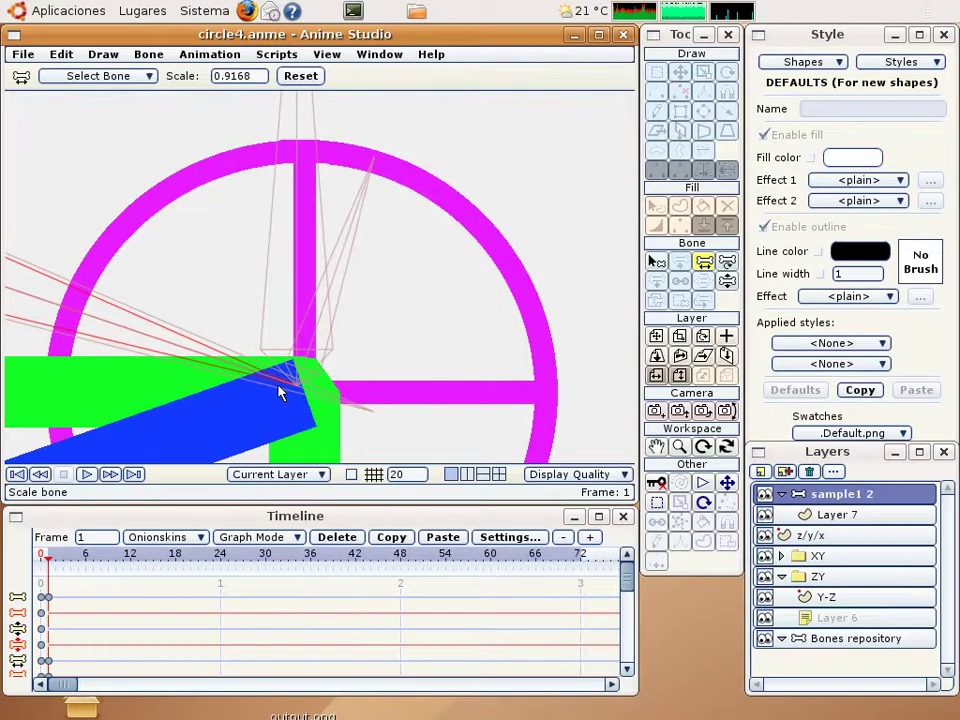
pyautogui.scroll(5, 280, 393)
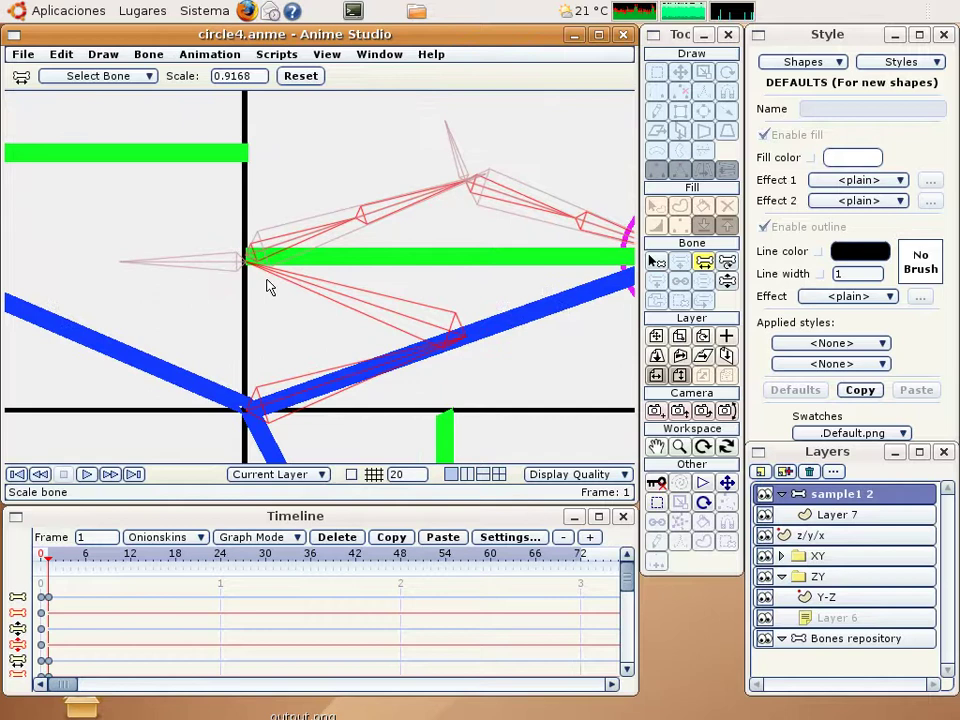
pyautogui.moveTo(266, 287); pyautogui.dragTo(271, 288)
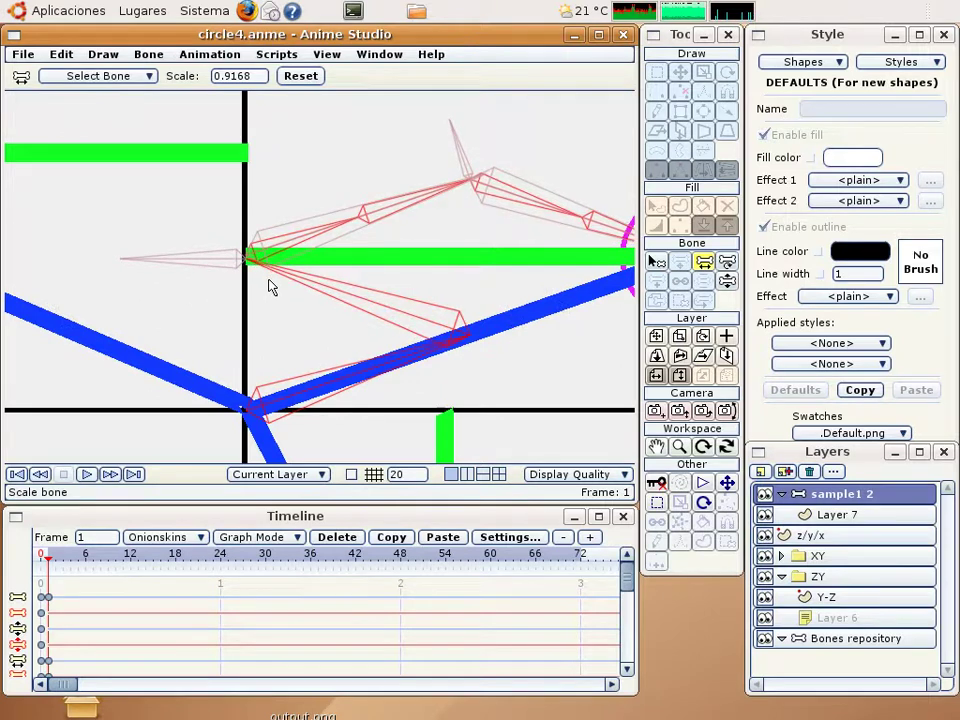
pyautogui.hscroll(3, 308, 290)
pyautogui.hscroll(5, 332, 317)
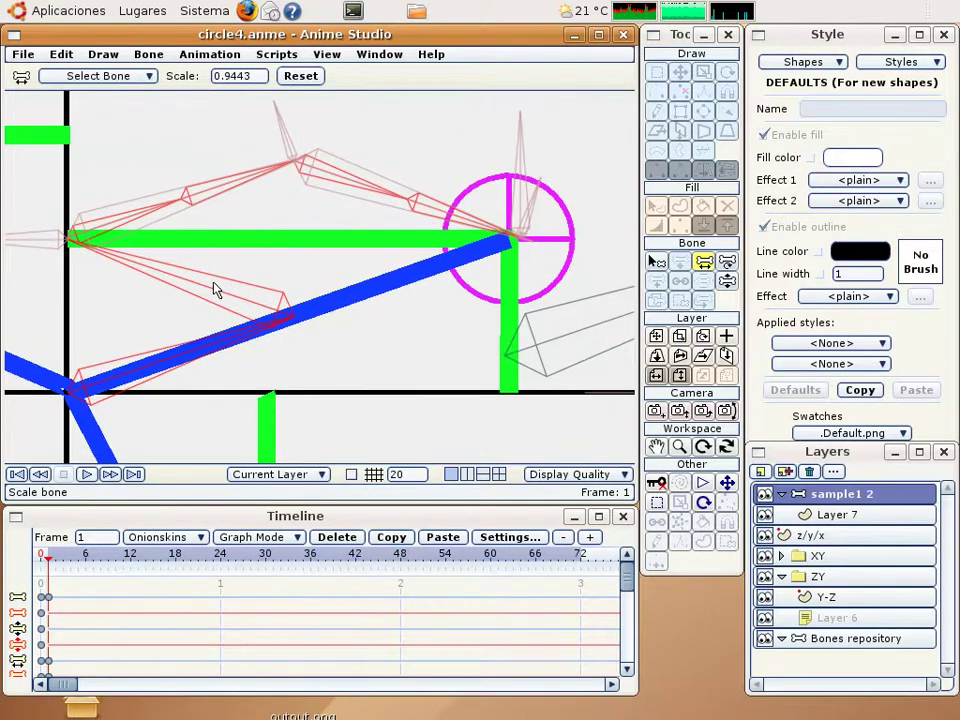
pyautogui.hscroll(-1, 212, 292)
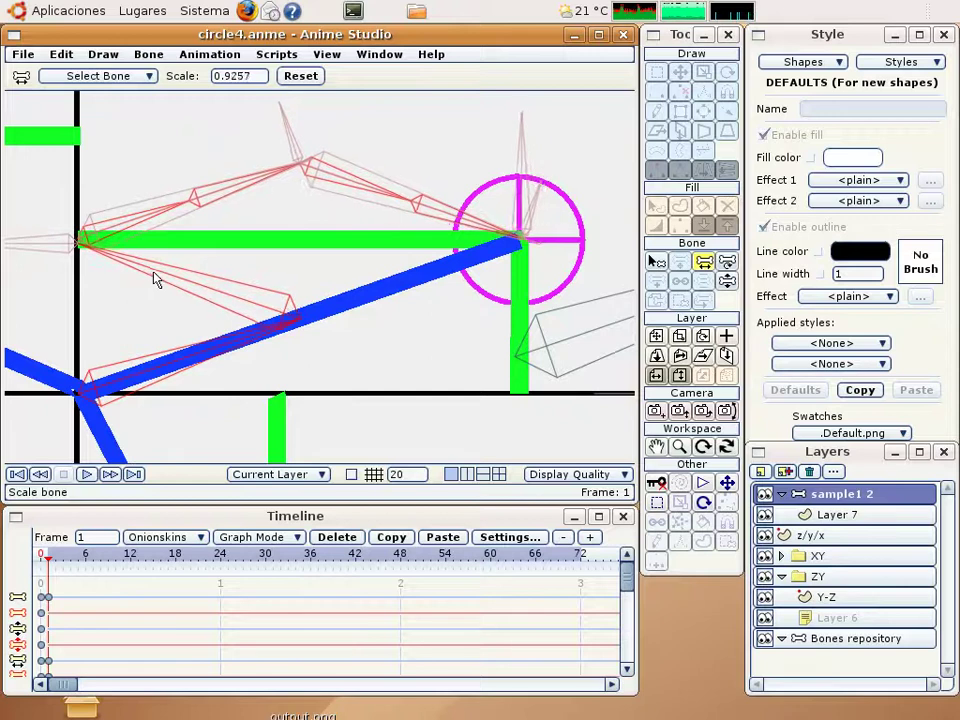
pyautogui.scroll(-3, 152, 280)
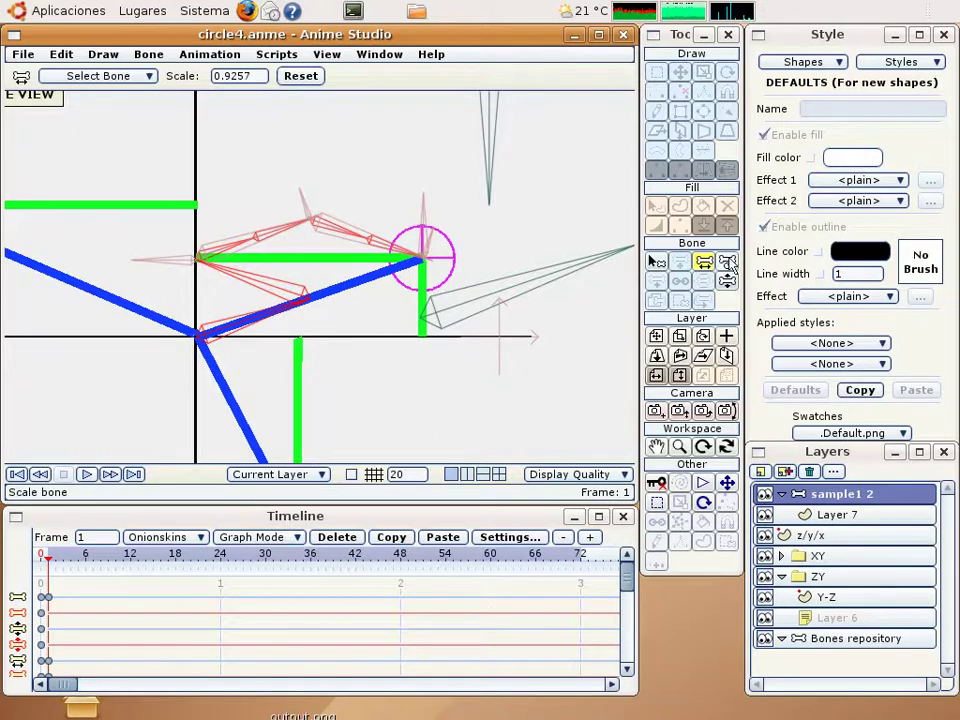
# - Lasso-select all the copied bones and paste their pose into frame 0
pyautogui.click(727, 262)
pyautogui.click(657, 503)
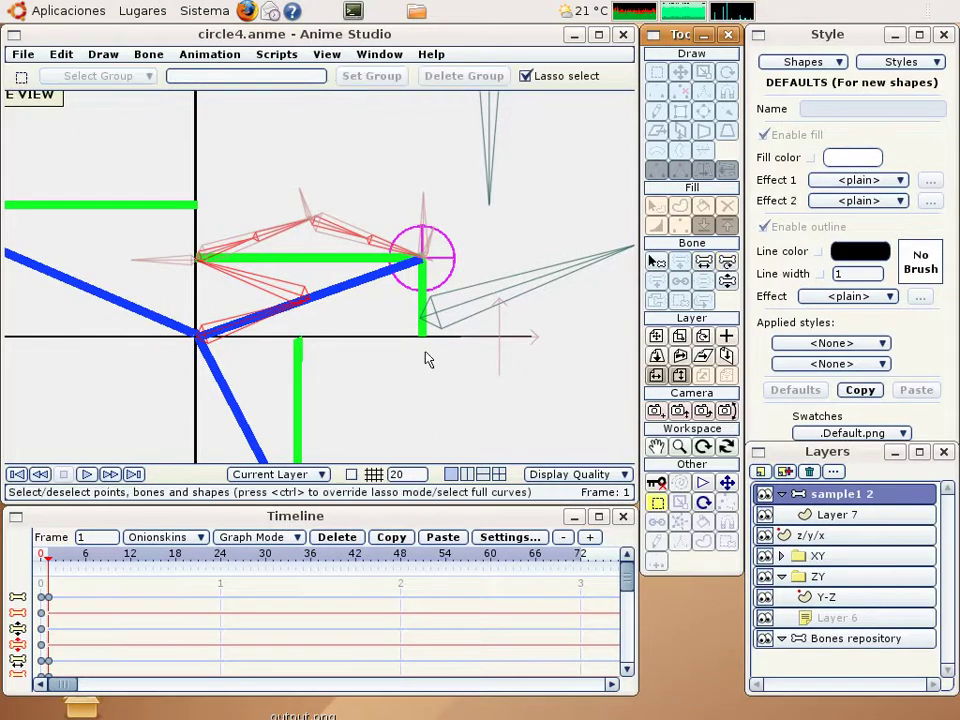
pyautogui.moveTo(160, 339); pyautogui.dragTo(290, 383)
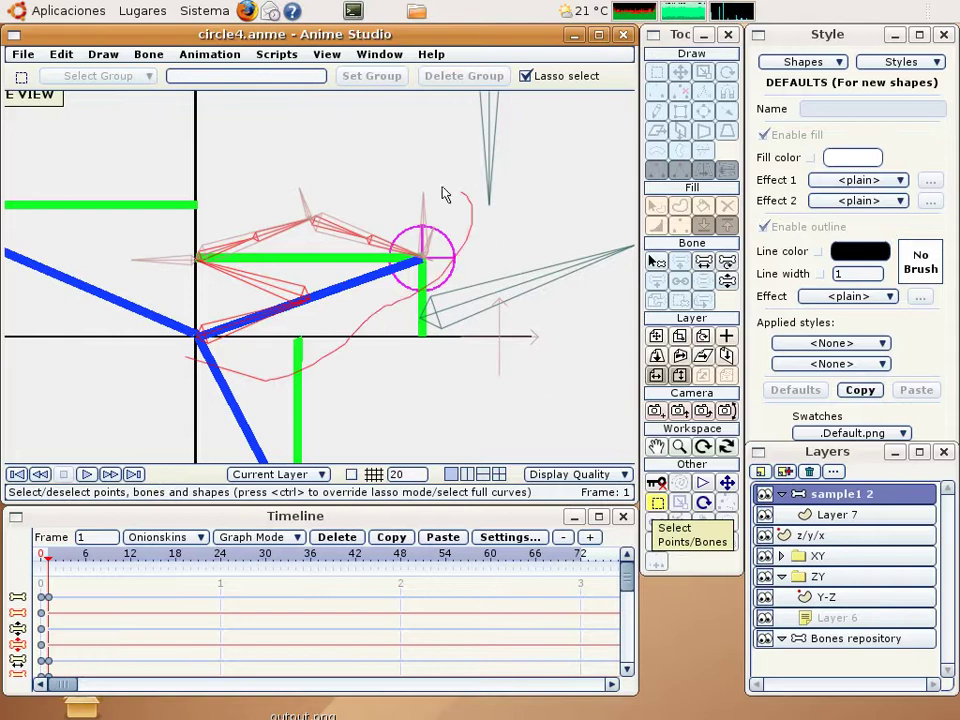
pyautogui.moveTo(410, 302); pyautogui.dragTo(392, 440)
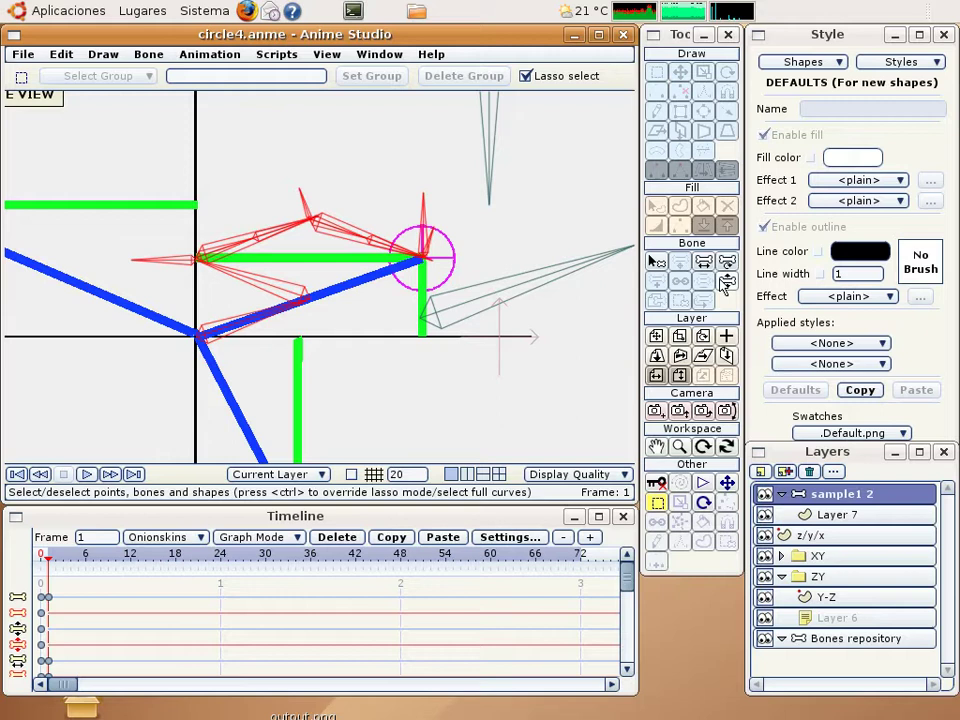
pyautogui.press('r')
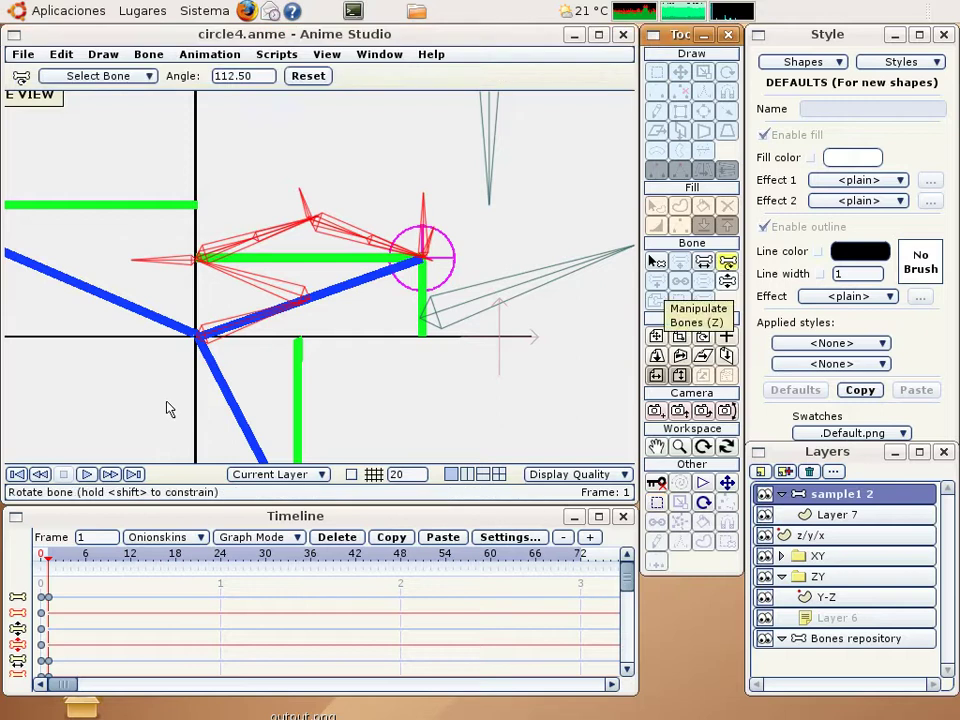
pyautogui.click(46, 613)
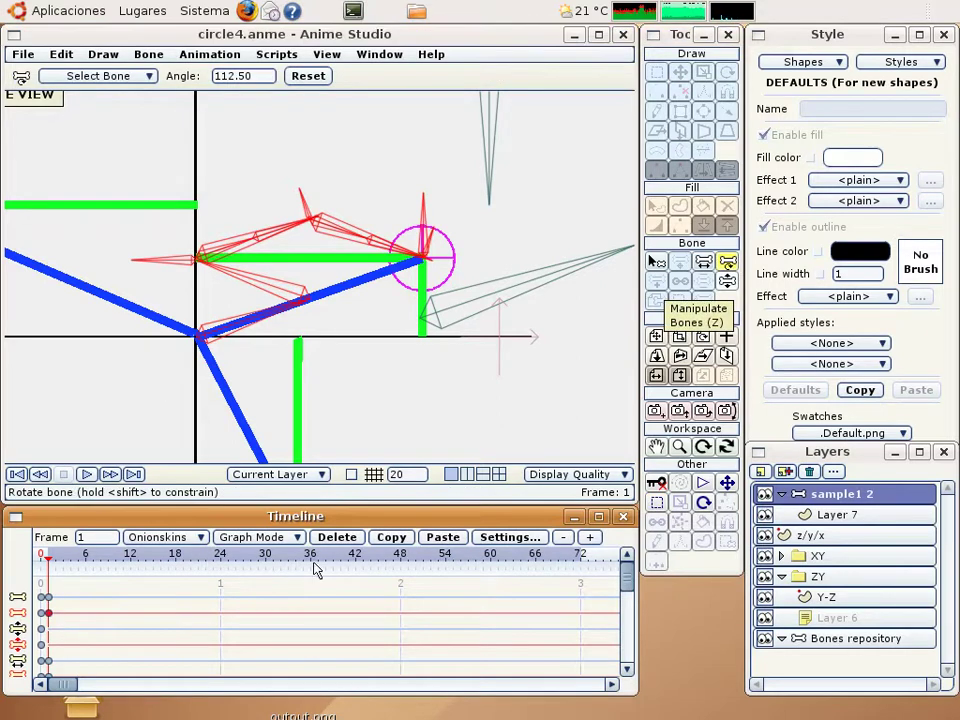
pyautogui.click(440, 540)
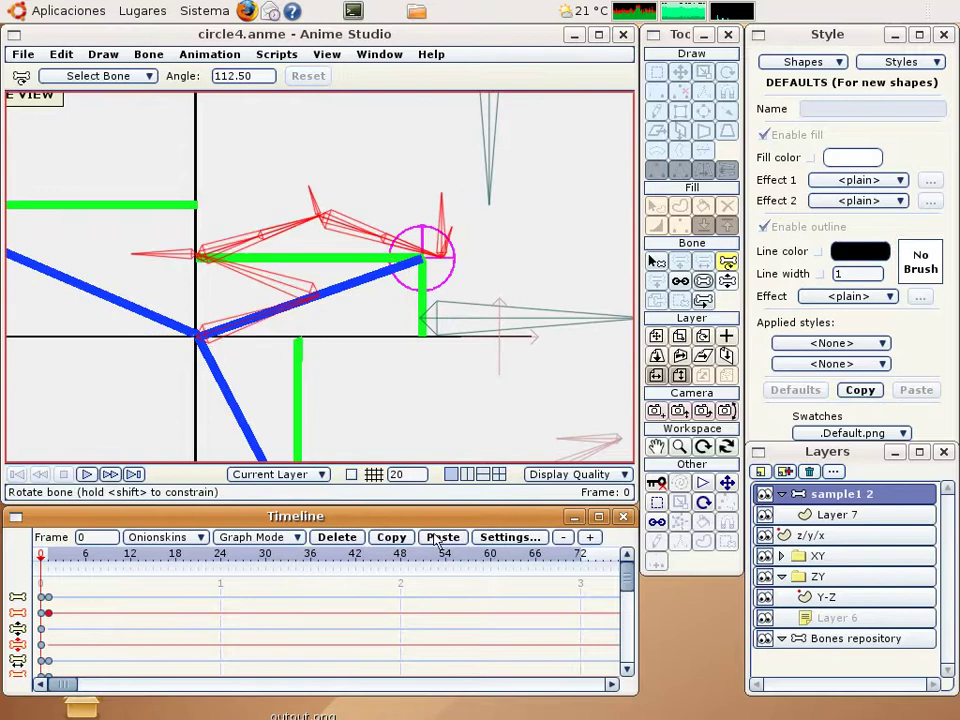
# - Delete the stray frame-1 bone keyframes from the lower and upper timeline channels
pyautogui.press('Right')
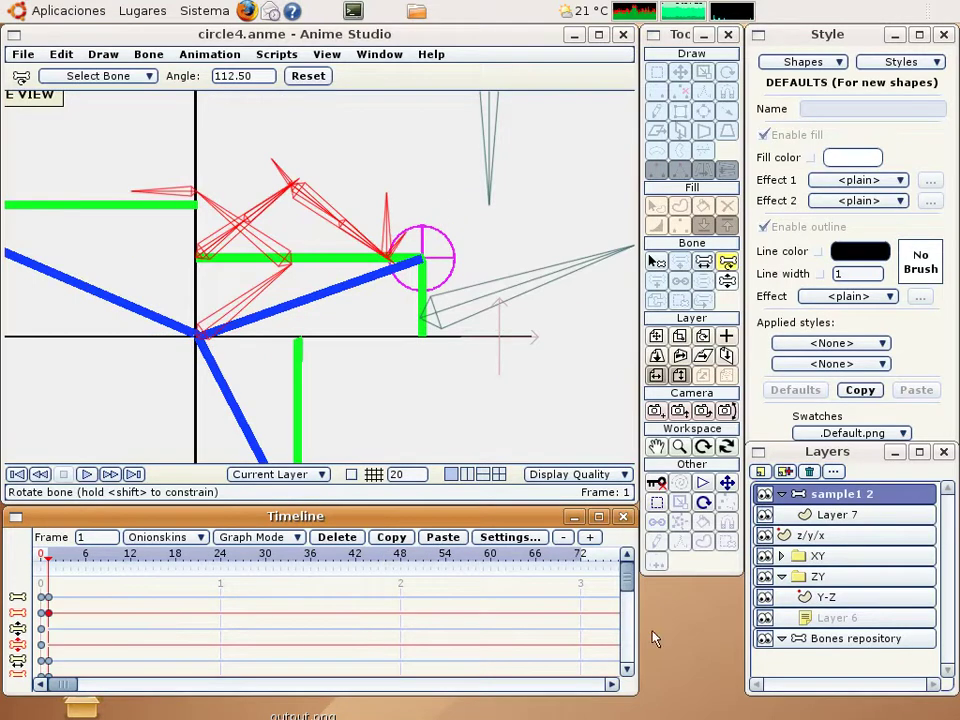
pyautogui.click(625, 671)
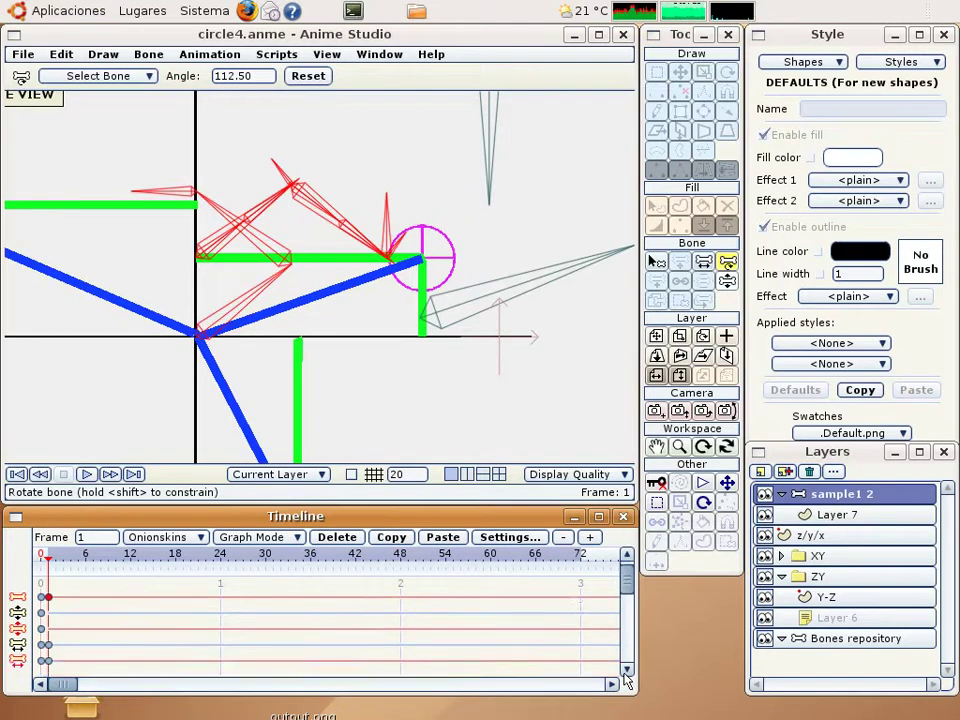
pyautogui.click(47, 662)
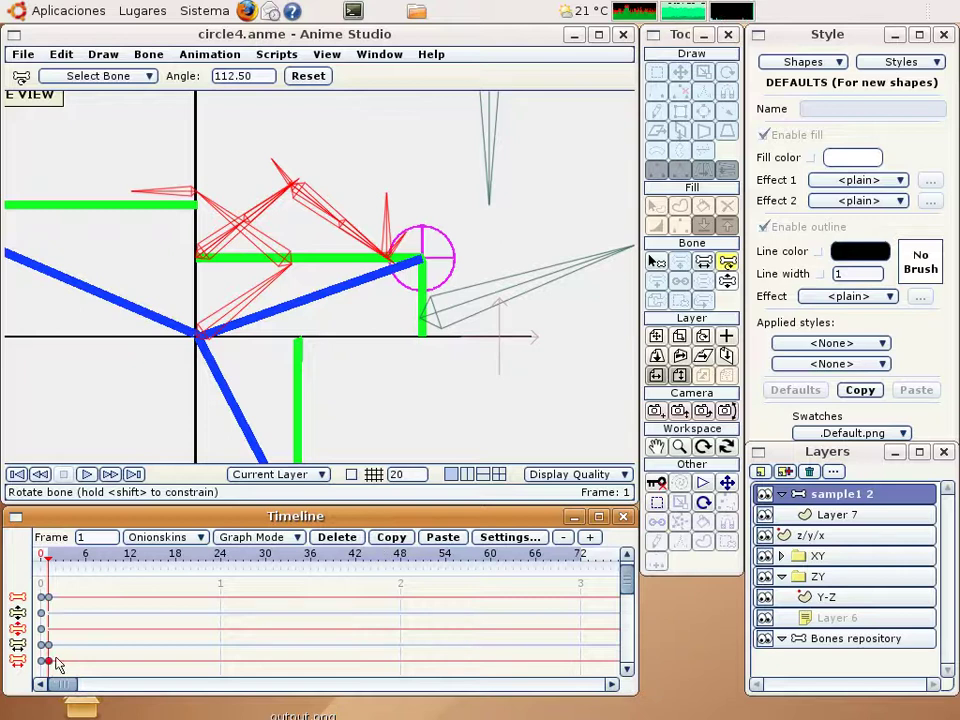
pyautogui.click(40, 474)
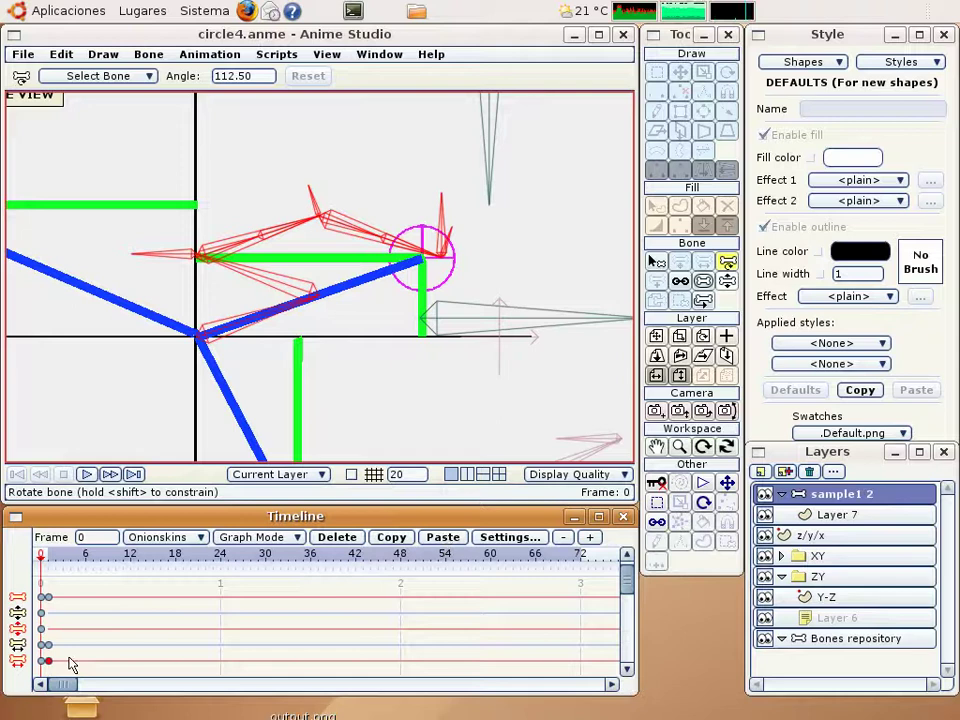
pyautogui.moveTo(47, 645); pyautogui.dragTo(56, 645)
pyautogui.press('Delete')
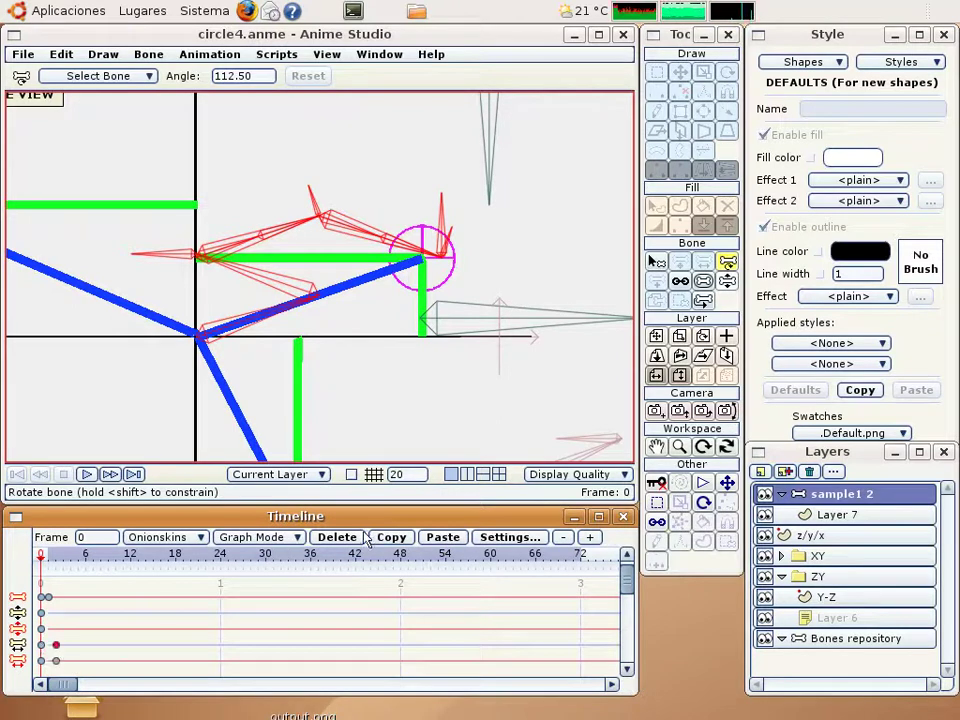
pyautogui.moveTo(154, 636)
pyautogui.mouseDown()
pyautogui.moveTo(88, 656)
pyautogui.moveTo(46, 583)
pyautogui.mouseUp()
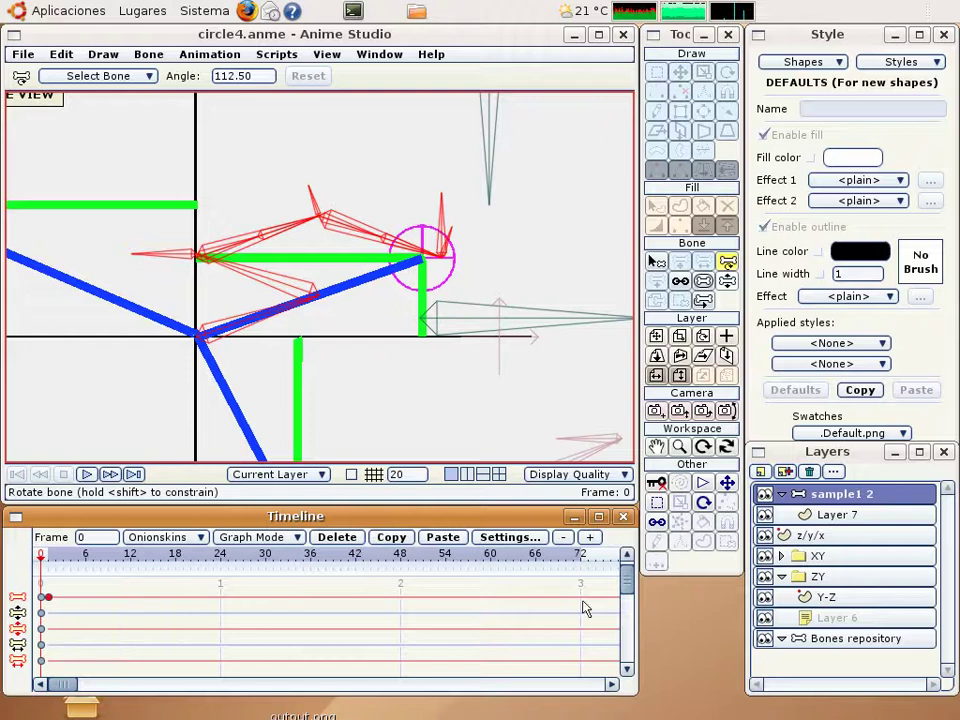
pyautogui.scroll(1, 620, 580)
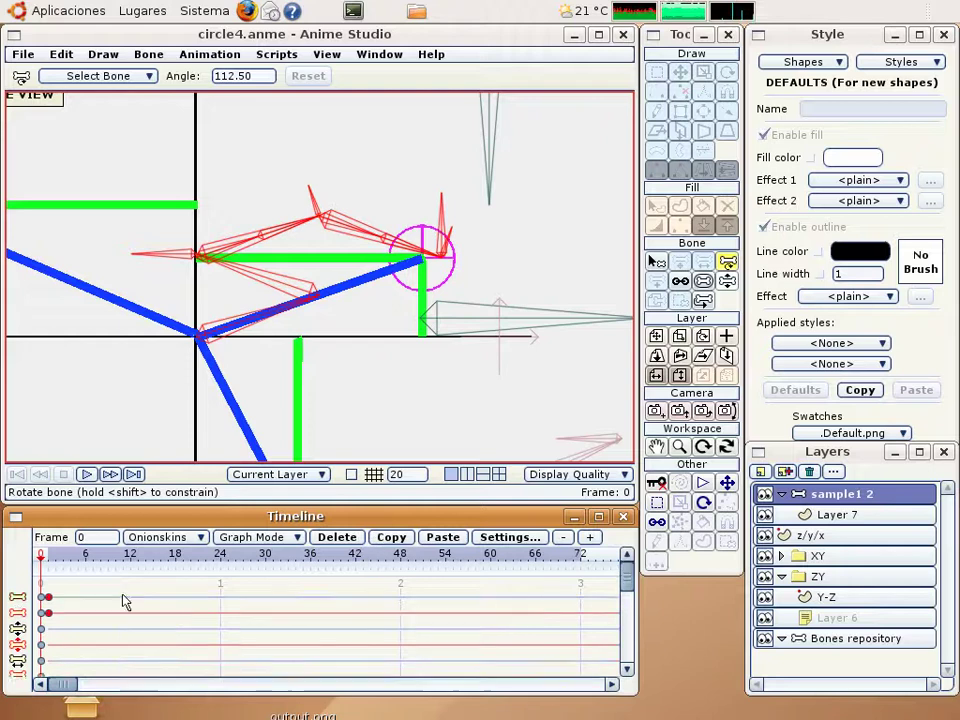
pyautogui.click(333, 540)
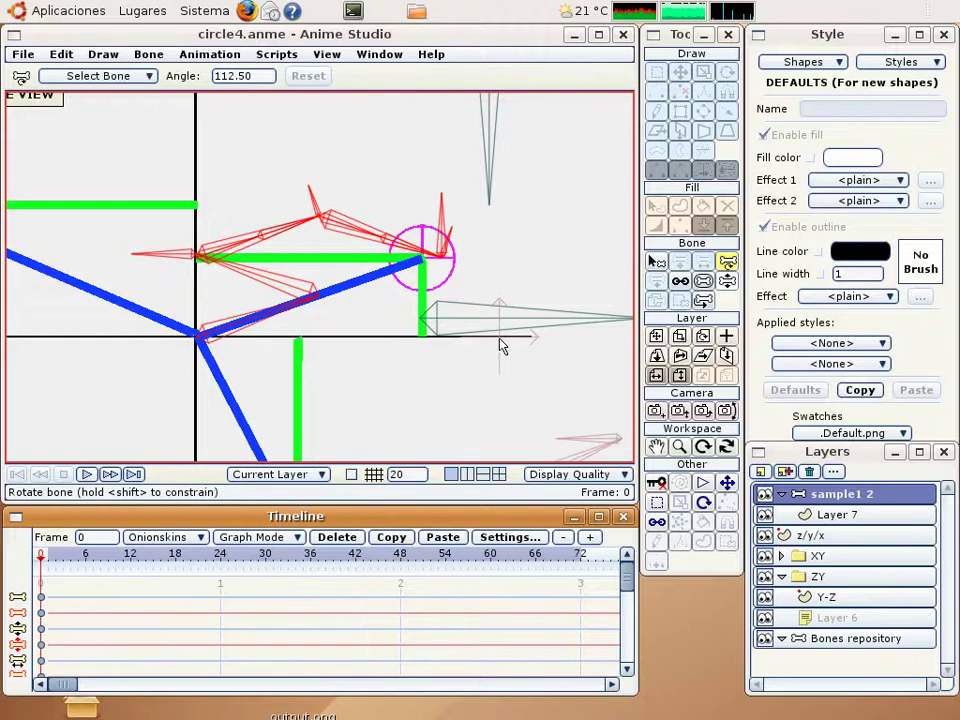
# - Pick the copied bone at lower right with Translate Bone and centre the front view
pyautogui.scroll(-3, 502, 345)
pyautogui.press('b')
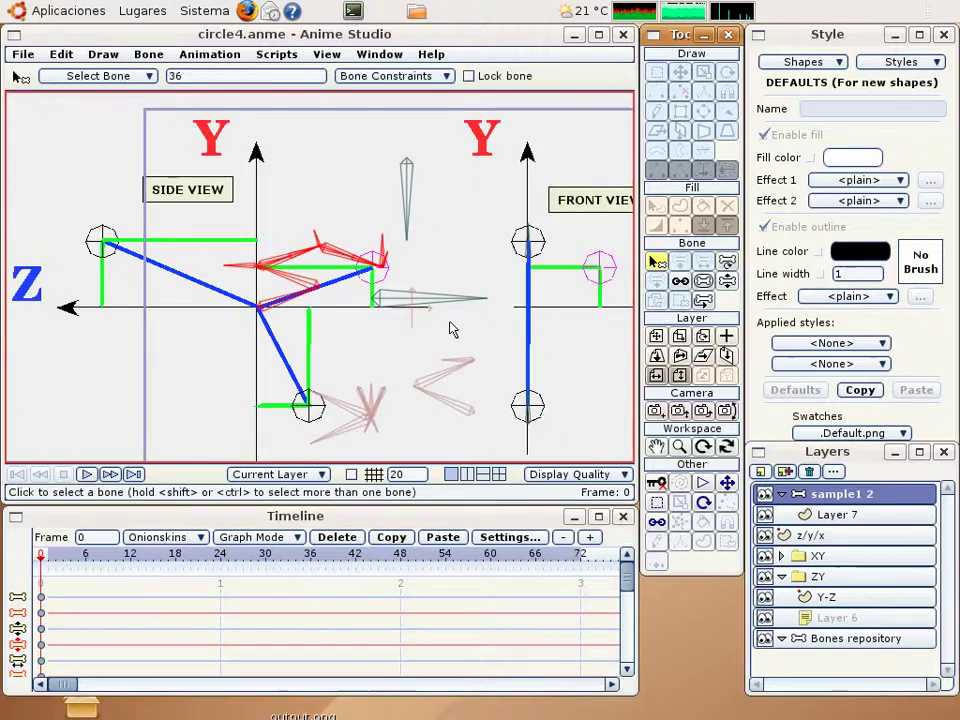
pyautogui.scroll(2, 450, 330)
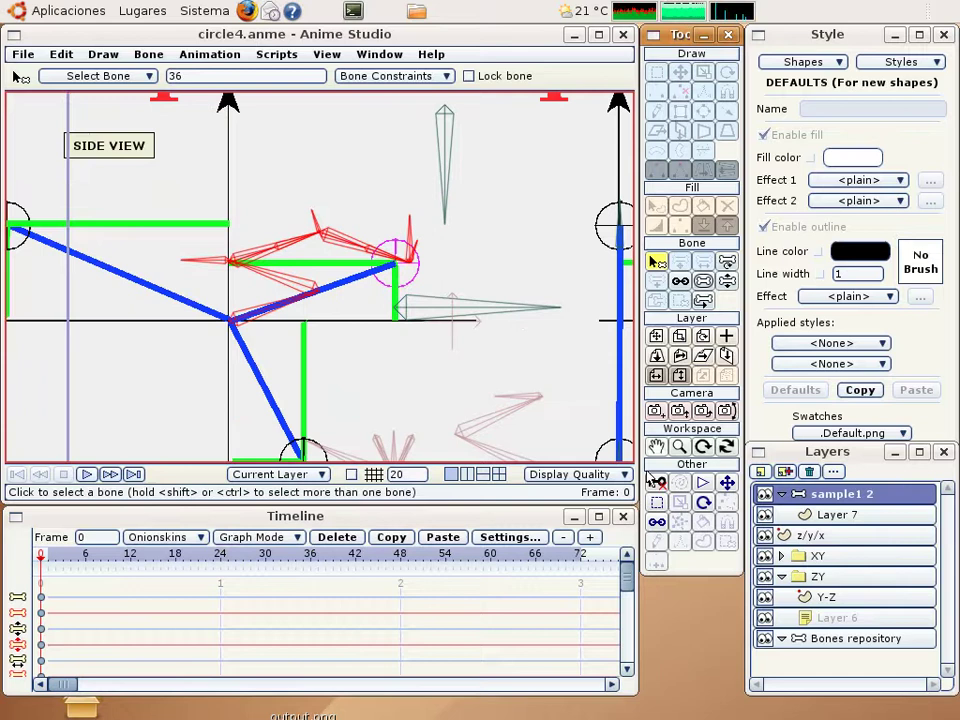
pyautogui.press('g')
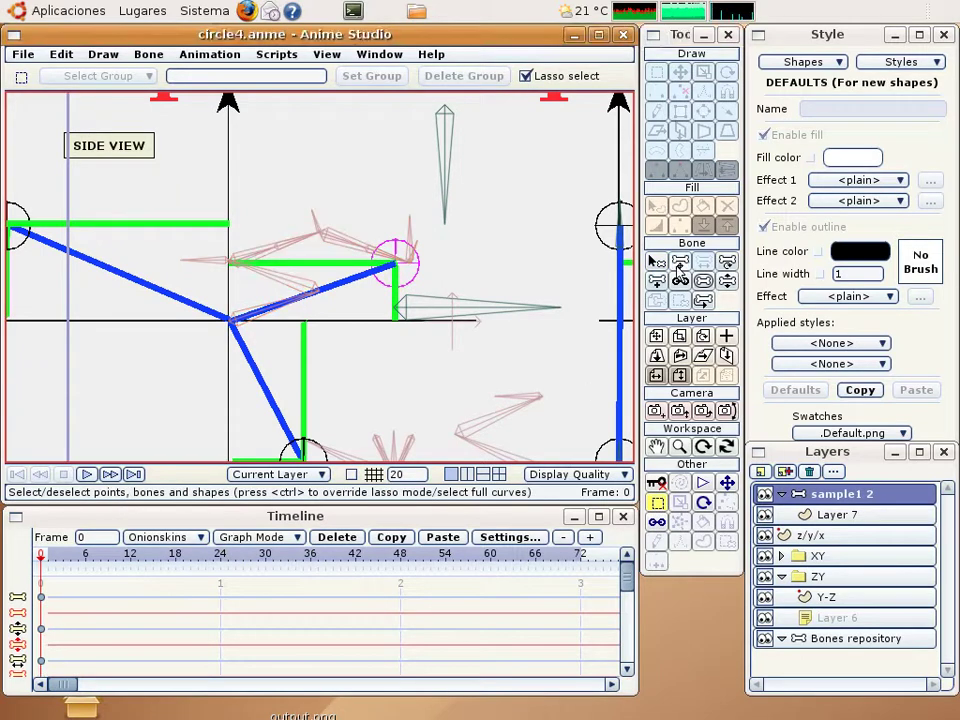
pyautogui.click(680, 263)
pyautogui.click(510, 390)
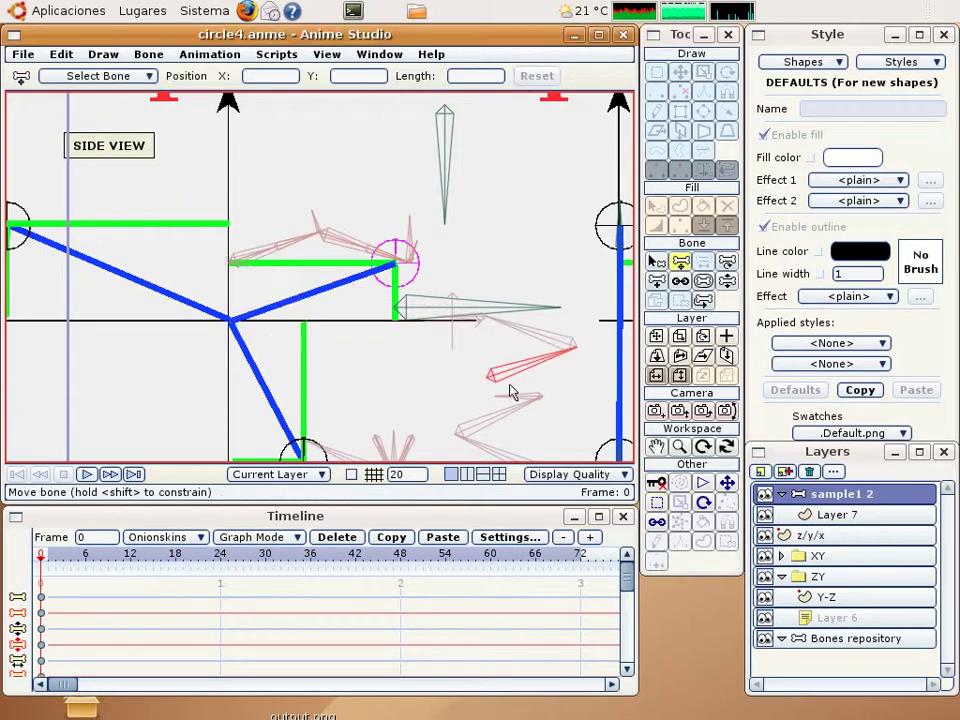
pyautogui.moveTo(490, 375); pyautogui.dragTo(215, 297, button='right')
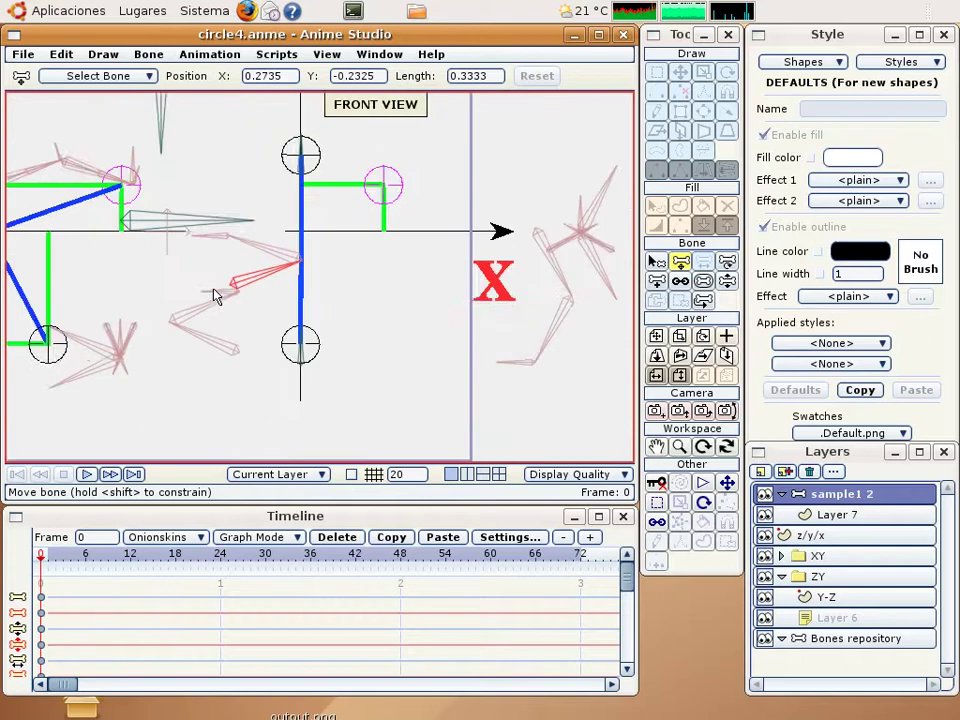
pyautogui.scroll(-2, 215, 297)
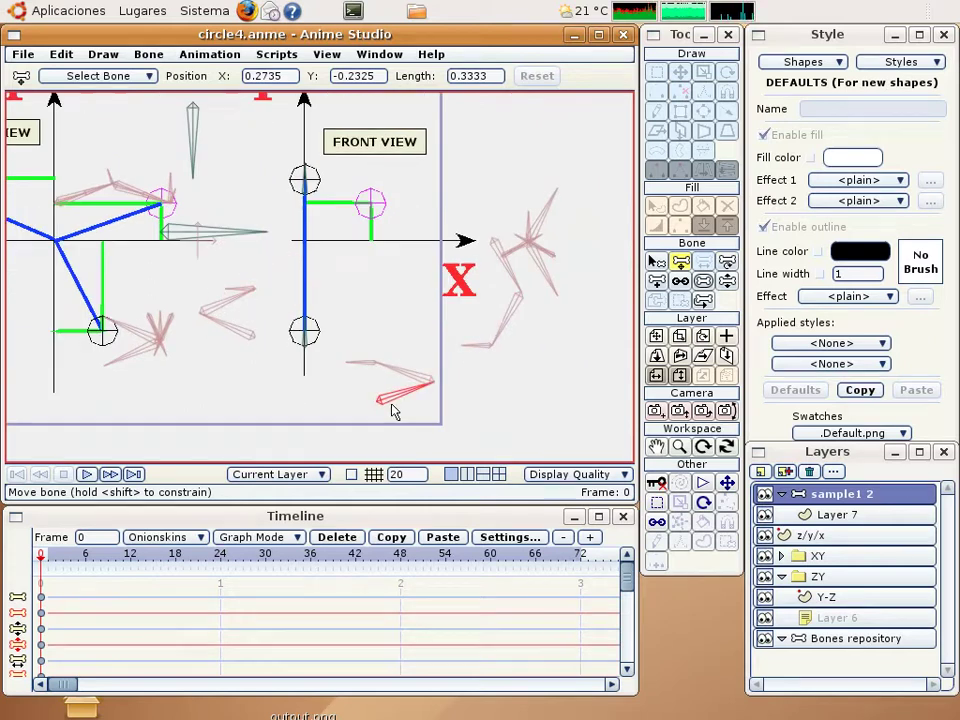
# - Drag the copied bone up and settle it just to the right of the front-view rig
pyautogui.moveTo(398, 414); pyautogui.dragTo(483, 155)
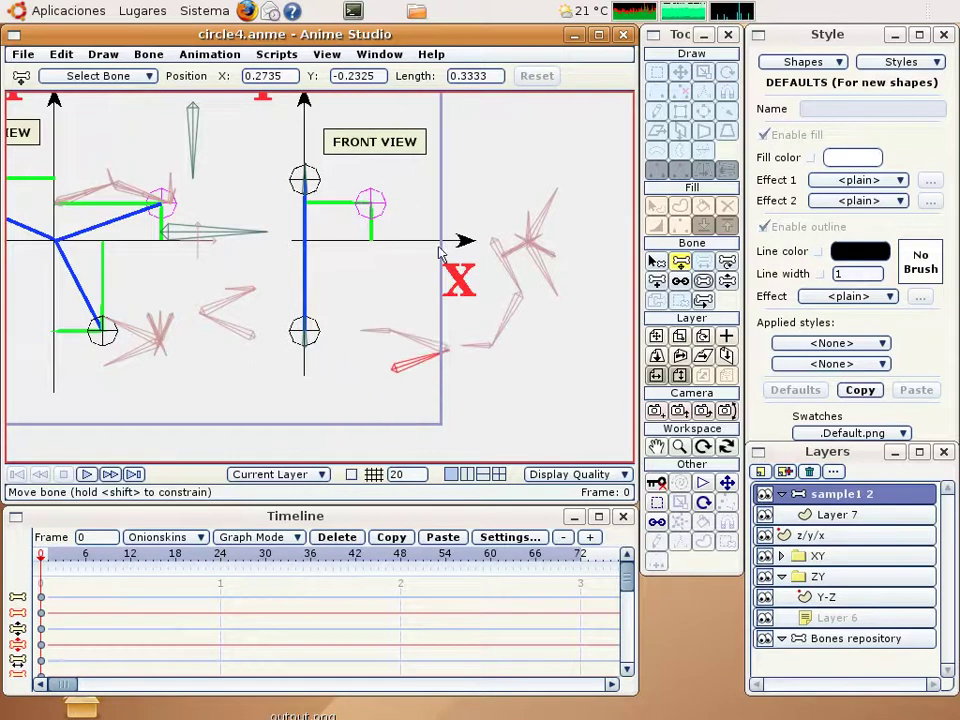
pyautogui.moveTo(483, 155)
pyautogui.mouseDown(button='right')
pyautogui.moveTo(434, 336)
pyautogui.moveTo(290, 364)
pyautogui.mouseUp(button='right')
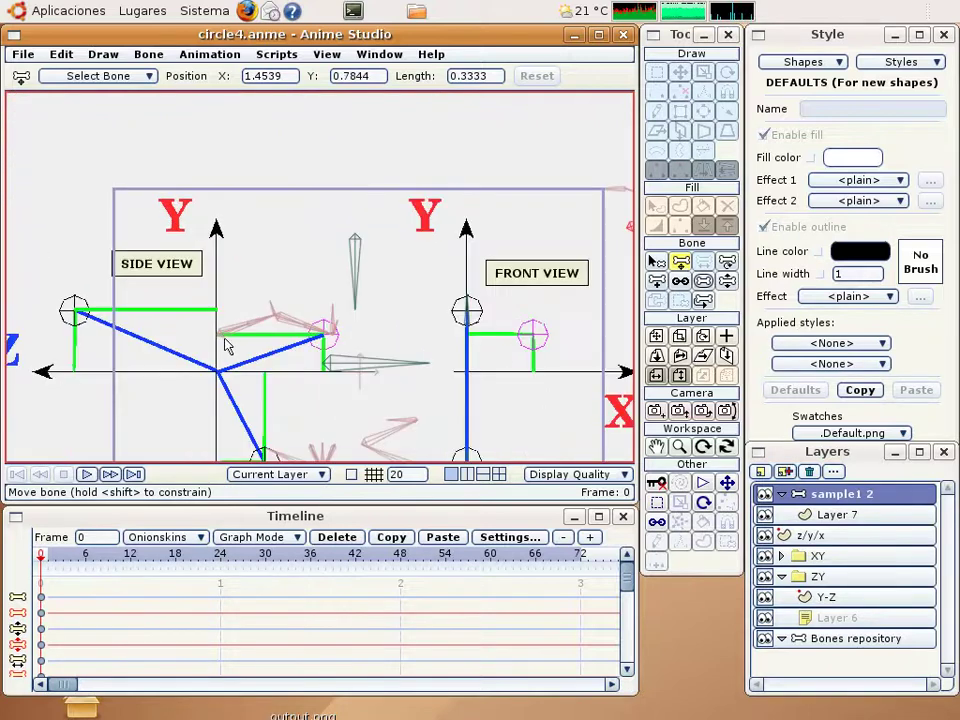
pyautogui.moveTo(226, 346); pyautogui.dragTo(520, 224)
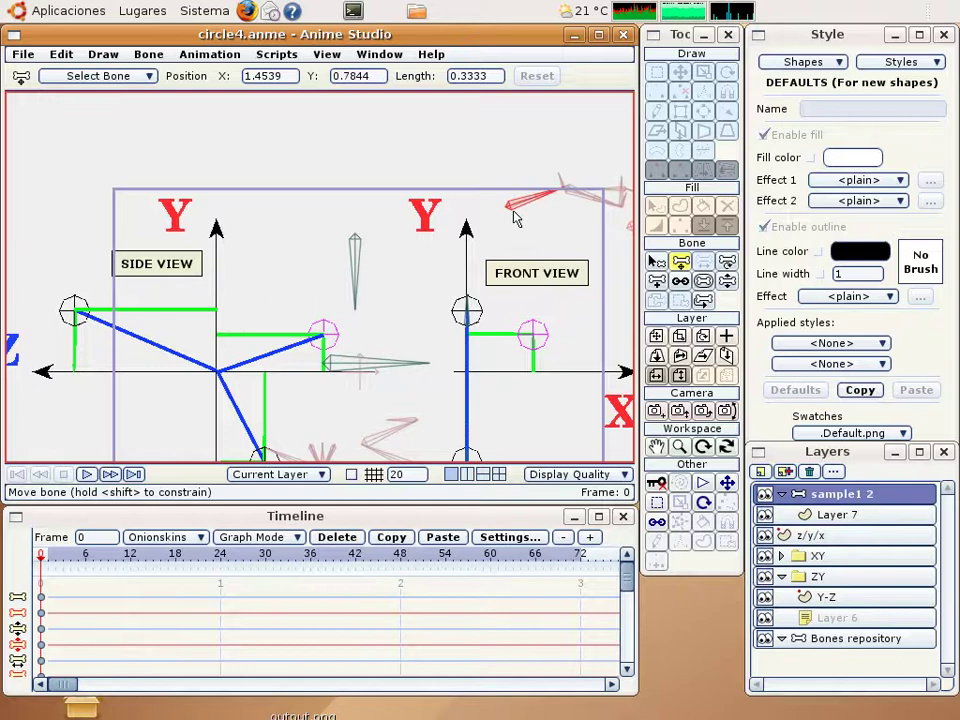
pyautogui.moveTo(520, 224); pyautogui.dragTo(480, 311, button='right')
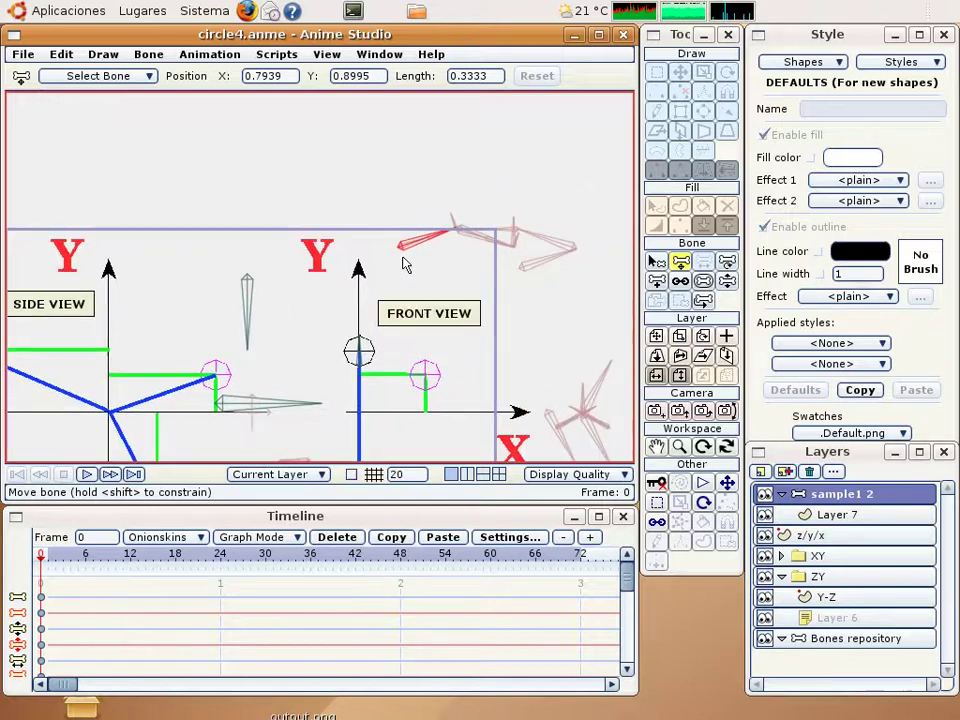
pyautogui.scroll(1, 390, 272)
pyautogui.scroll(1, 360, 283)
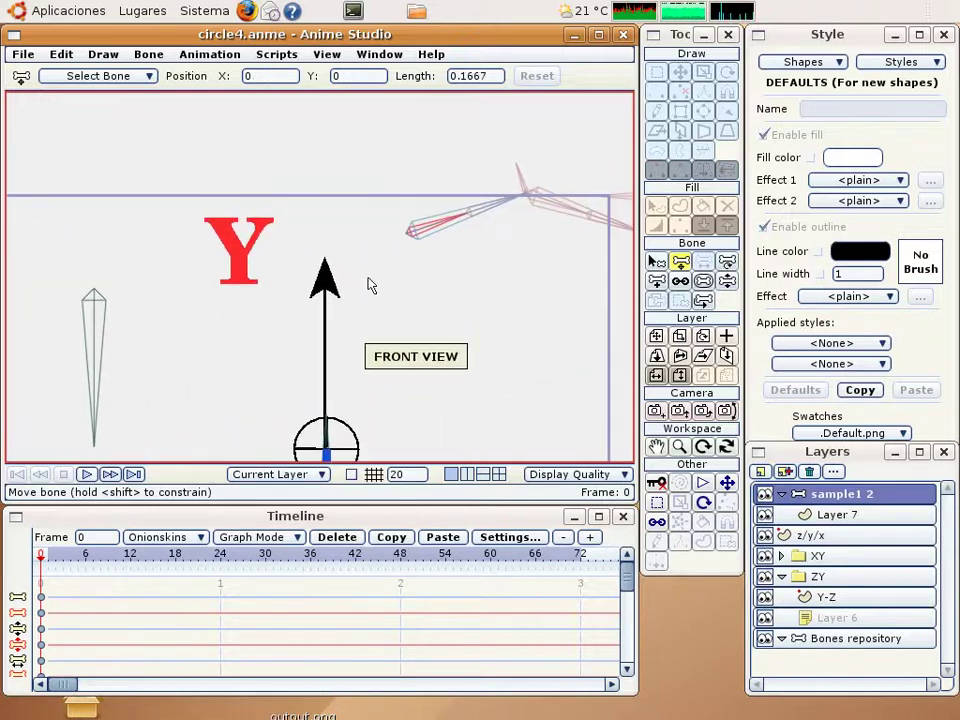
pyautogui.moveTo(415, 248); pyautogui.dragTo(578, 381)
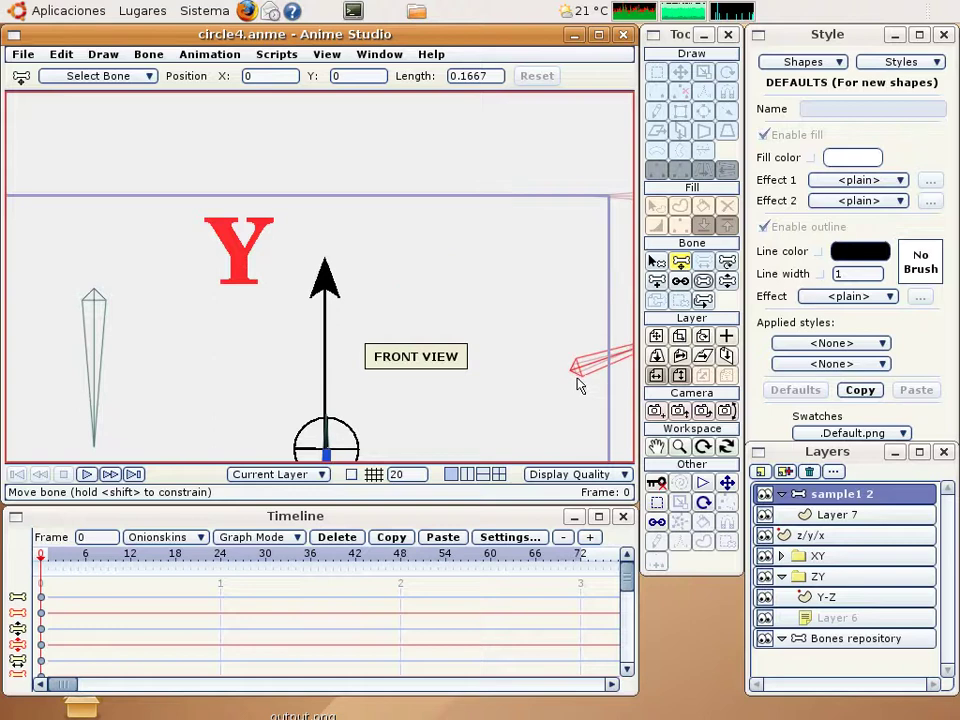
pyautogui.moveTo(532, 328); pyautogui.dragTo(339, 259, button='right')
pyautogui.scroll(-1, 395, 358)
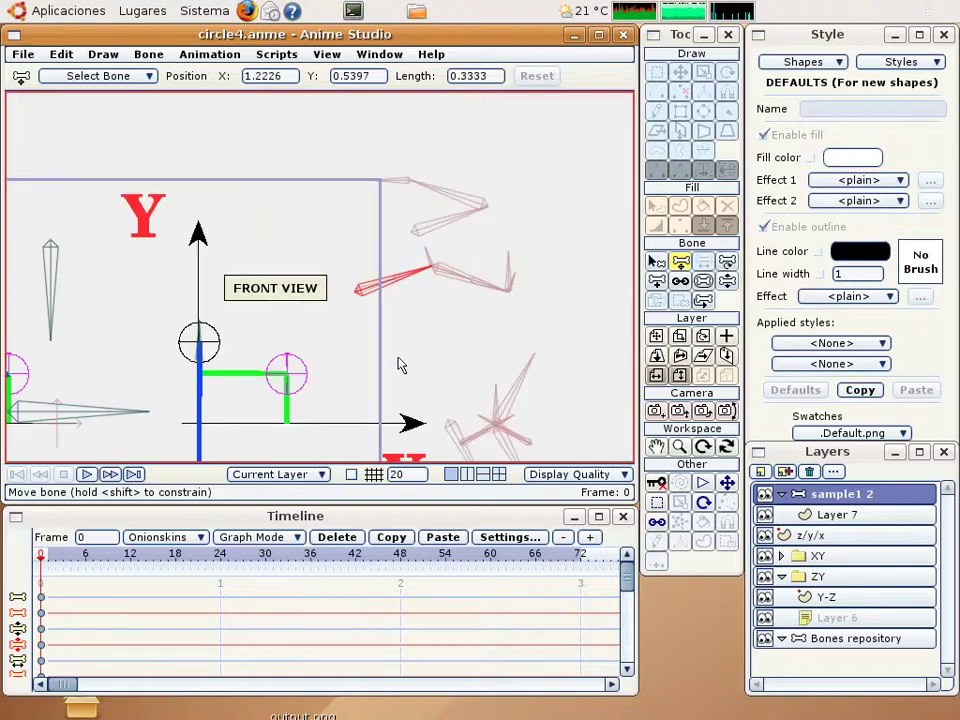
pyautogui.scroll(1, 398, 366)
pyautogui.moveTo(416, 364); pyautogui.dragTo(446, 291, button='right')
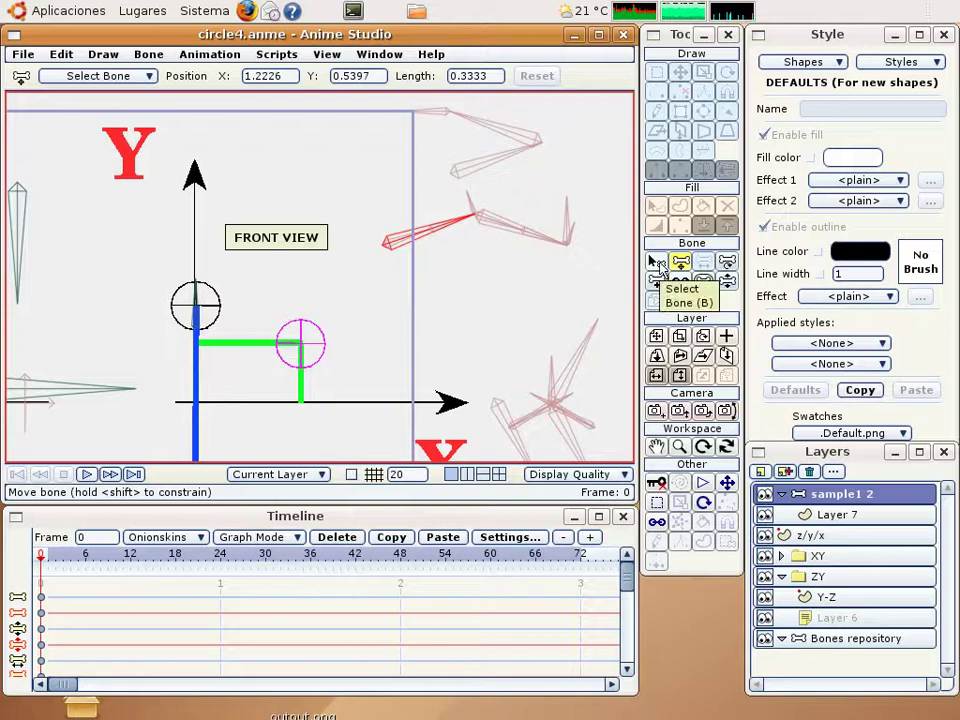
# - Step to frame 1 and test-rotate the front-view bones with Rotate Bone
pyautogui.click(658, 262)
pyautogui.moveTo(551, 279); pyautogui.dragTo(493, 290, button='right')
pyautogui.scroll(-2, 490, 290)
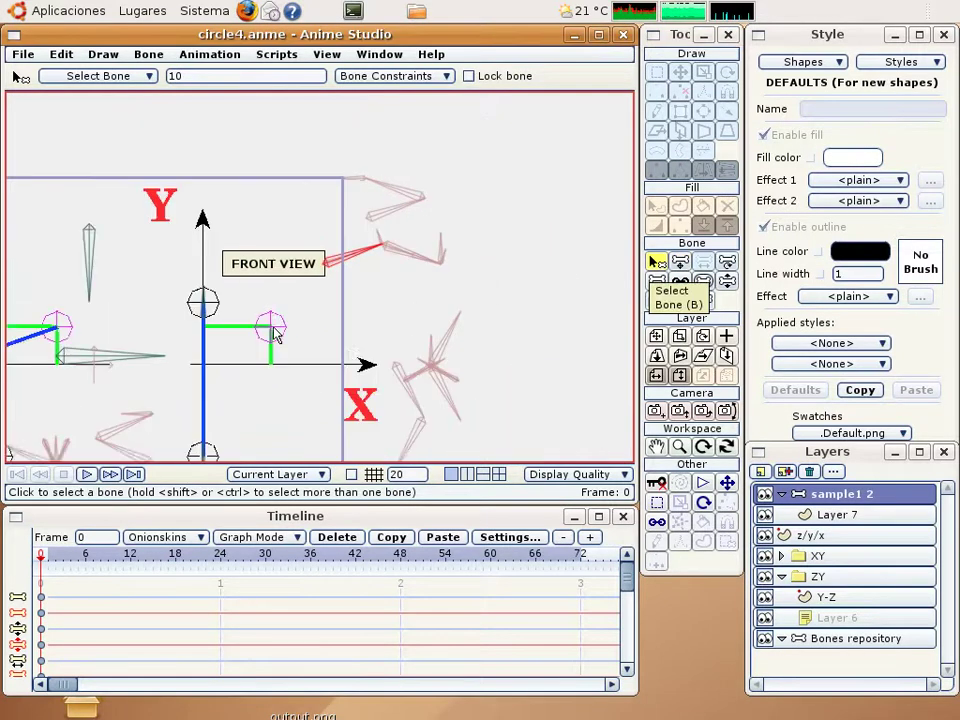
pyautogui.moveTo(272, 332); pyautogui.dragTo(360, 306, button='right')
pyautogui.hotkey('ctrl', 'Right')
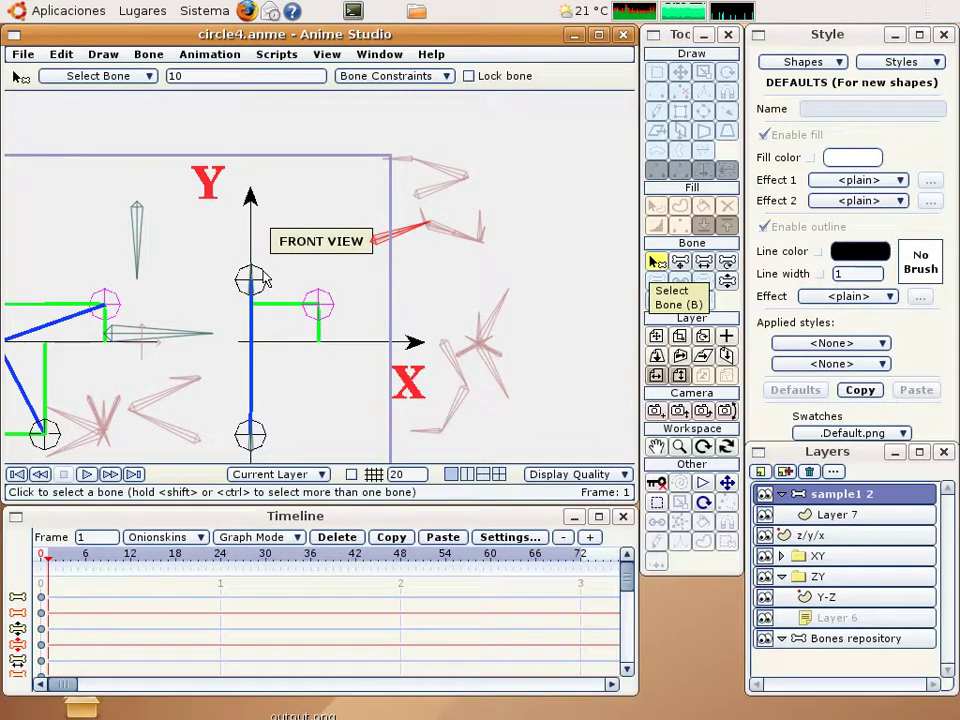
pyautogui.click(726, 264)
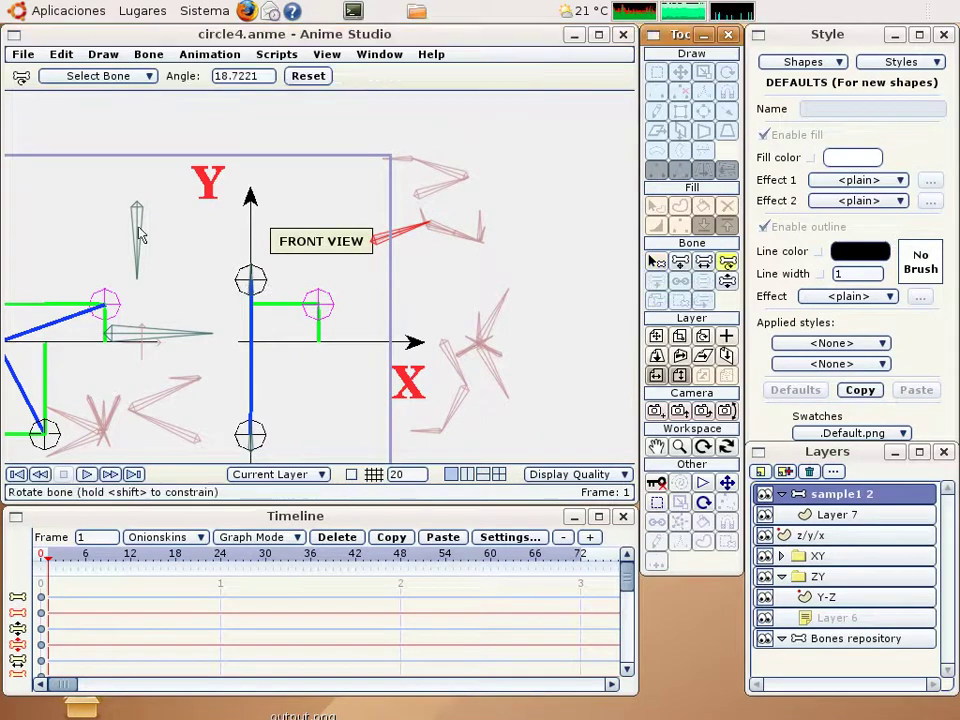
pyautogui.scroll(-15, 250, 76)
pyautogui.scroll(-1, 253, 76)
pyautogui.scroll(-7, 253, 76)
pyautogui.write('230')
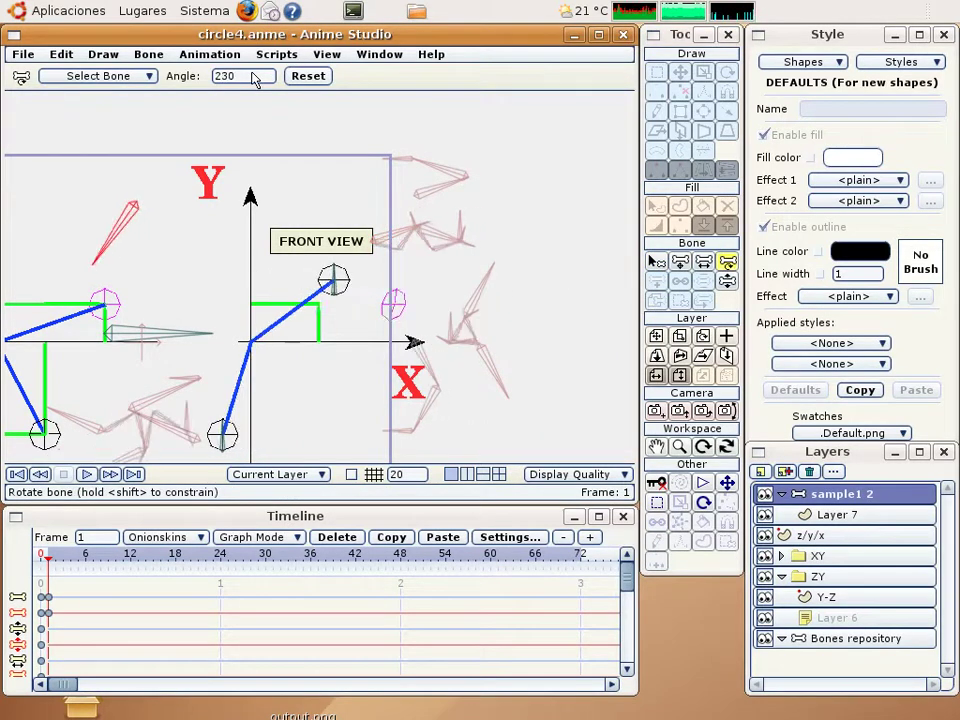
pyautogui.scroll(-5, 254, 78)
pyautogui.scroll(-3, 255, 79)
pyautogui.scroll(-1, 257, 79)
pyautogui.scroll(-1, 257, 79)
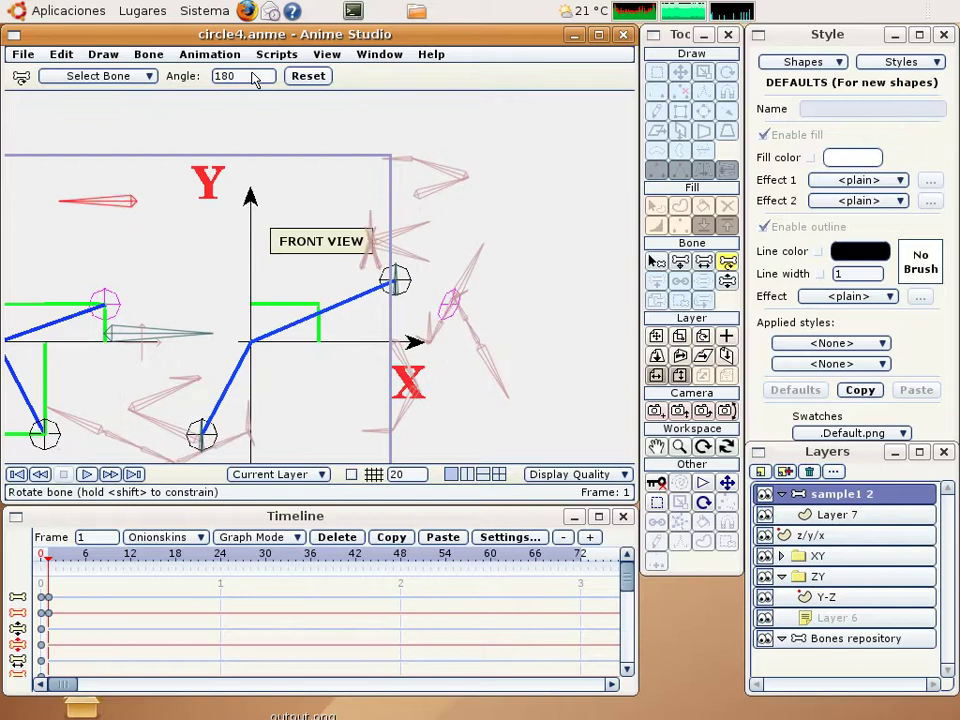
# - Lasso the copied bones, shift the test keys to frame 12, then delete them from frame 0
pyautogui.press('z')
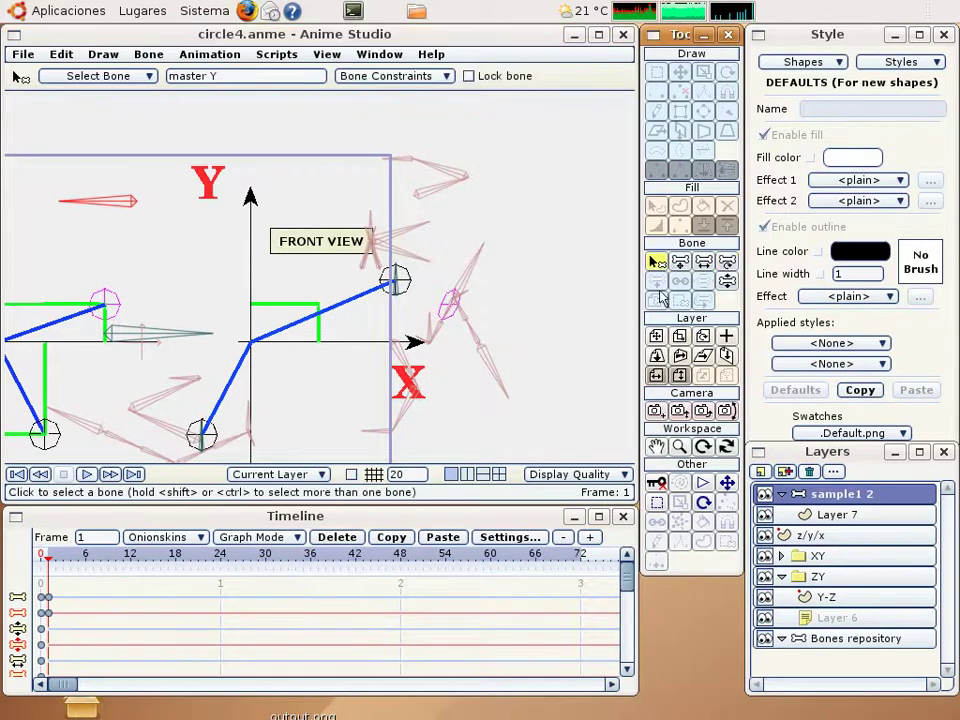
pyautogui.click(657, 502)
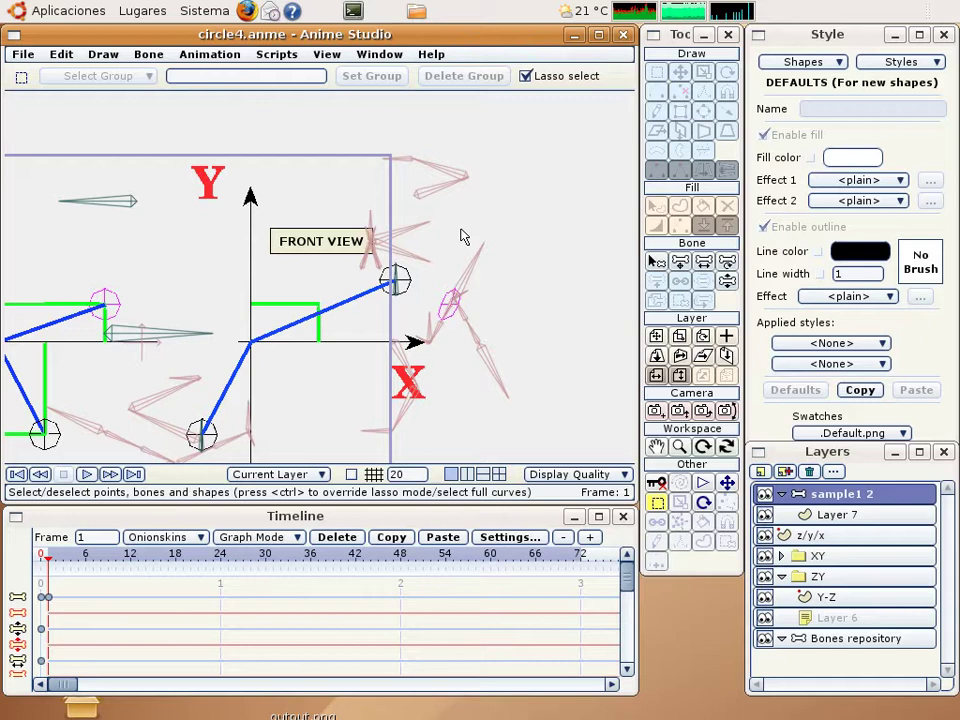
pyautogui.moveTo(309, 256)
pyautogui.mouseDown()
pyautogui.moveTo(449, 240)
pyautogui.moveTo(446, 232)
pyautogui.mouseUp()
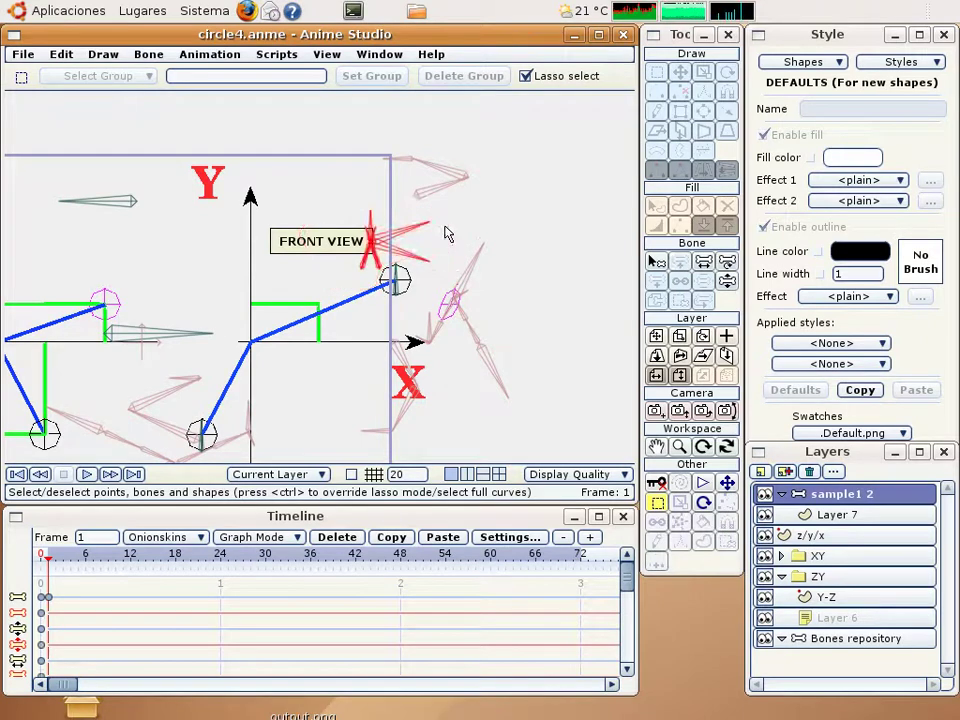
pyautogui.click(726, 262)
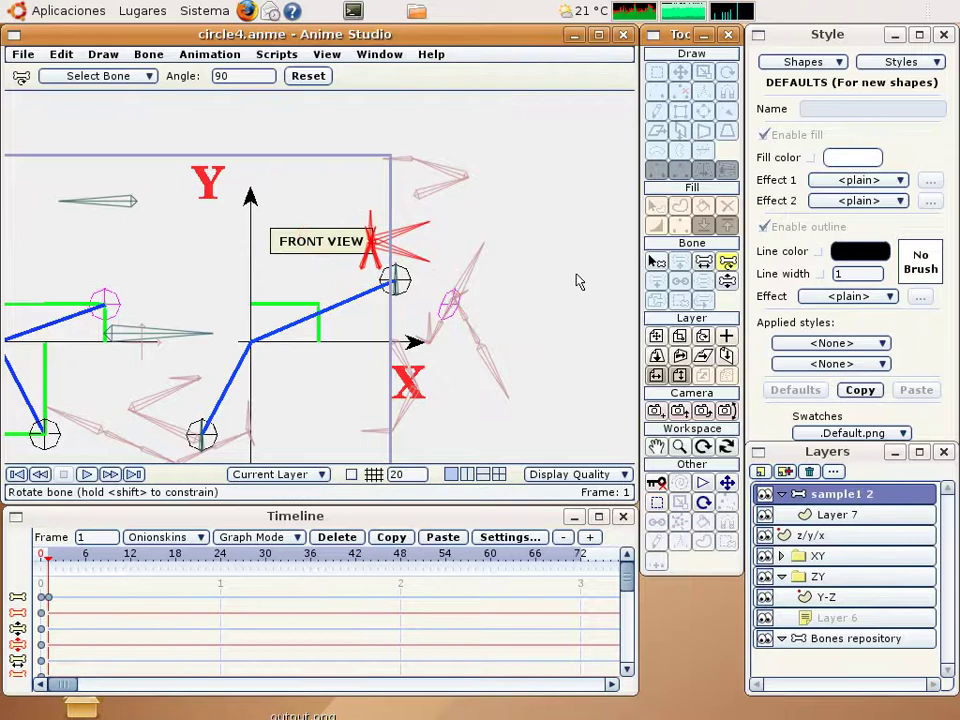
pyautogui.moveTo(47, 613); pyautogui.dragTo(116, 613)
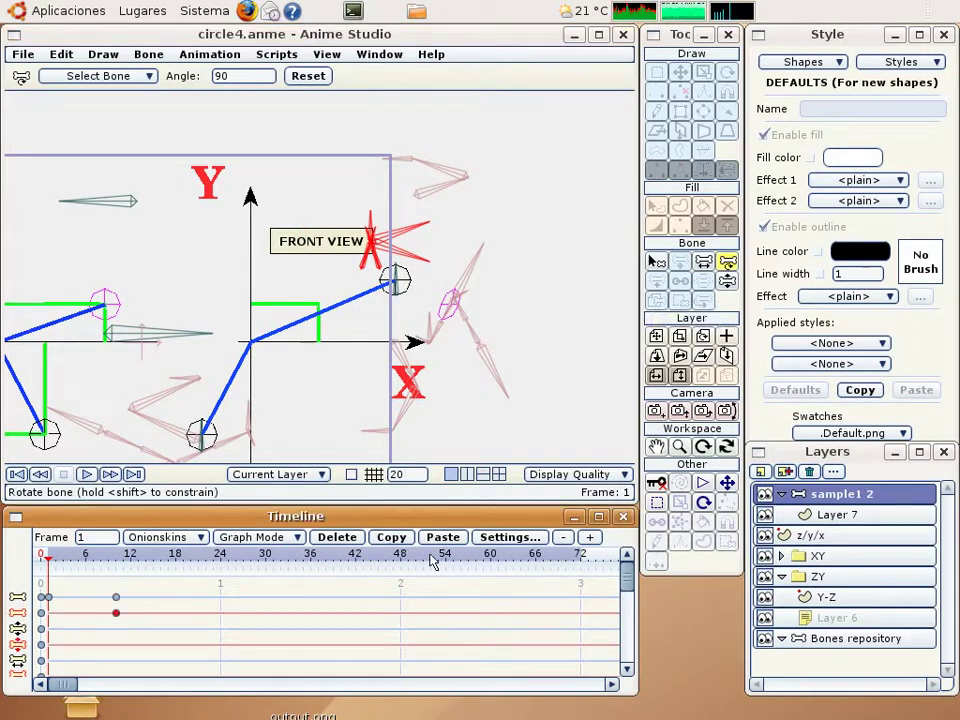
pyautogui.hotkey('shift', 'ctrl', 'Left')
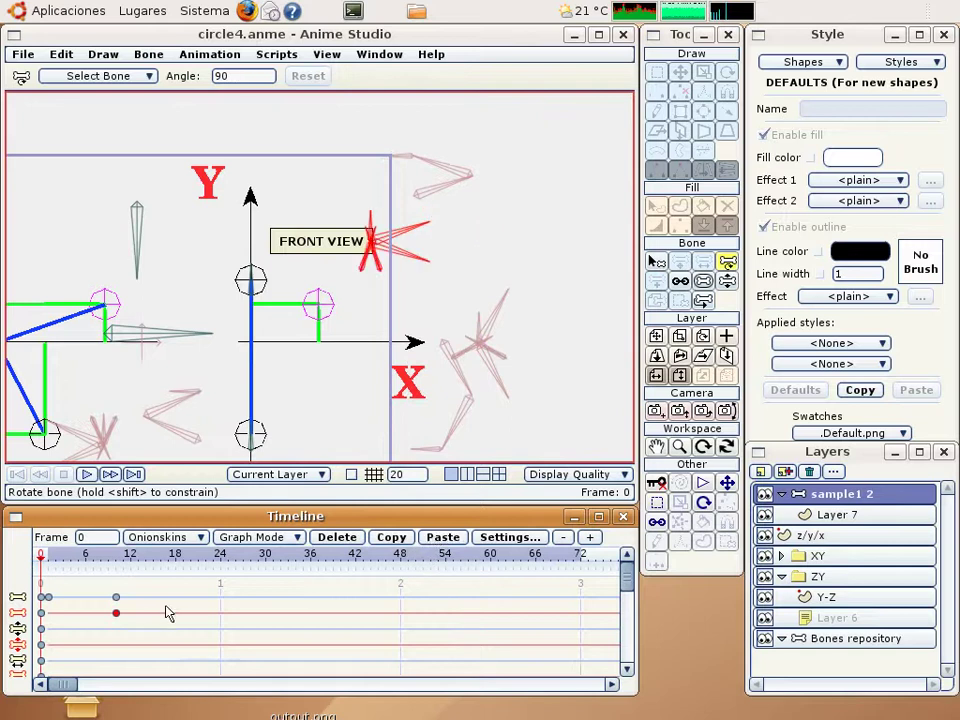
pyautogui.moveTo(158, 591); pyautogui.dragTo(40, 645)
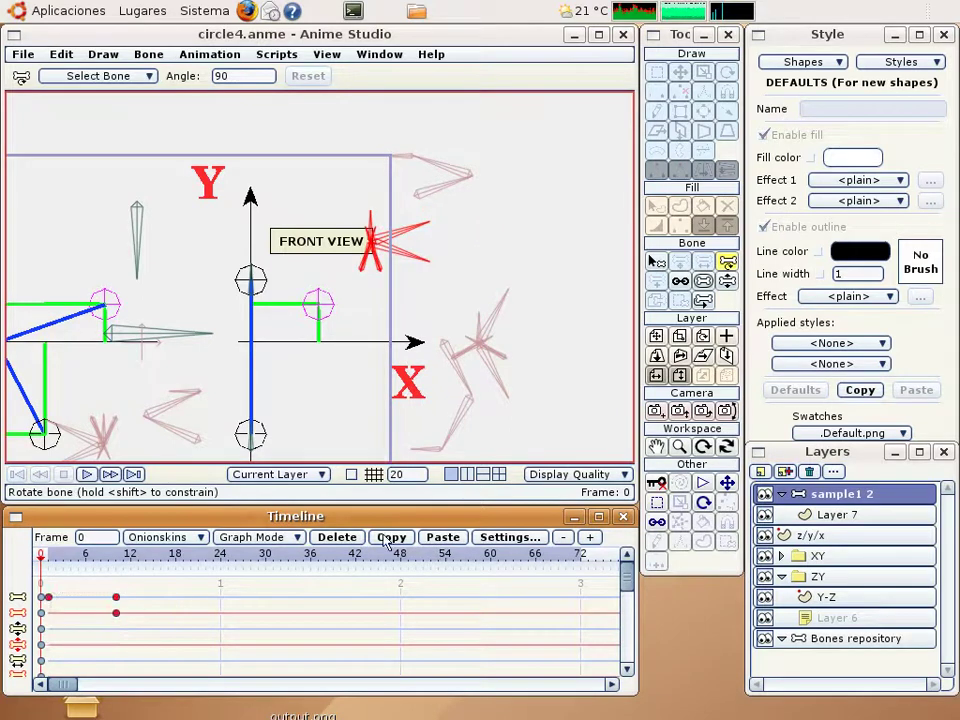
pyautogui.press('Delete')
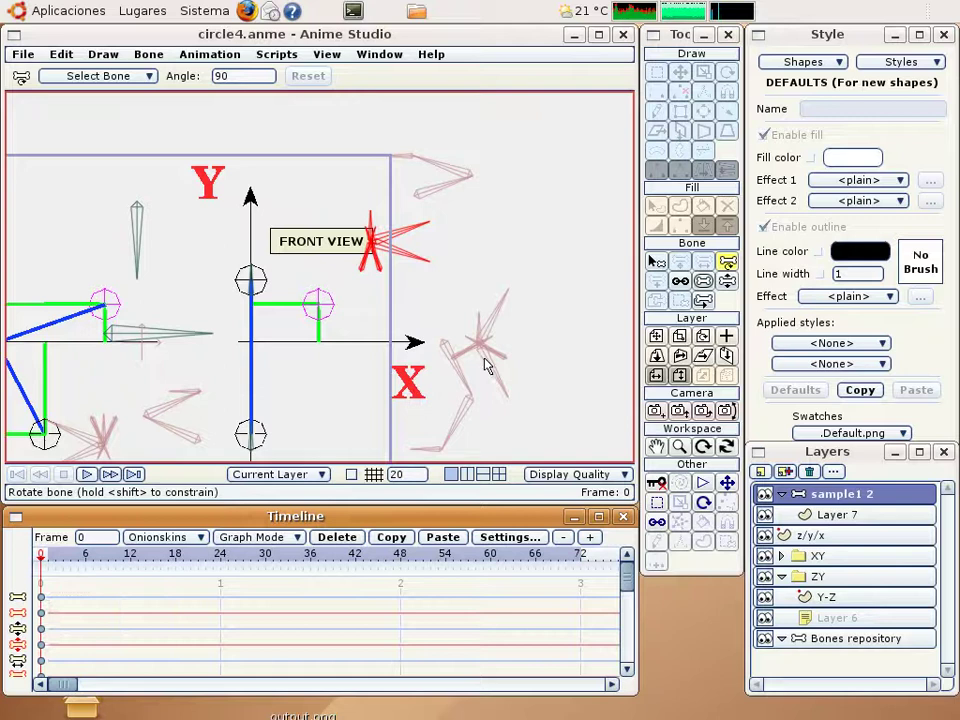
# - Clear the bone selection and show a spacing-10 grid, zoomed in on the front view
pyautogui.click(656, 261)
pyautogui.click(548, 265)
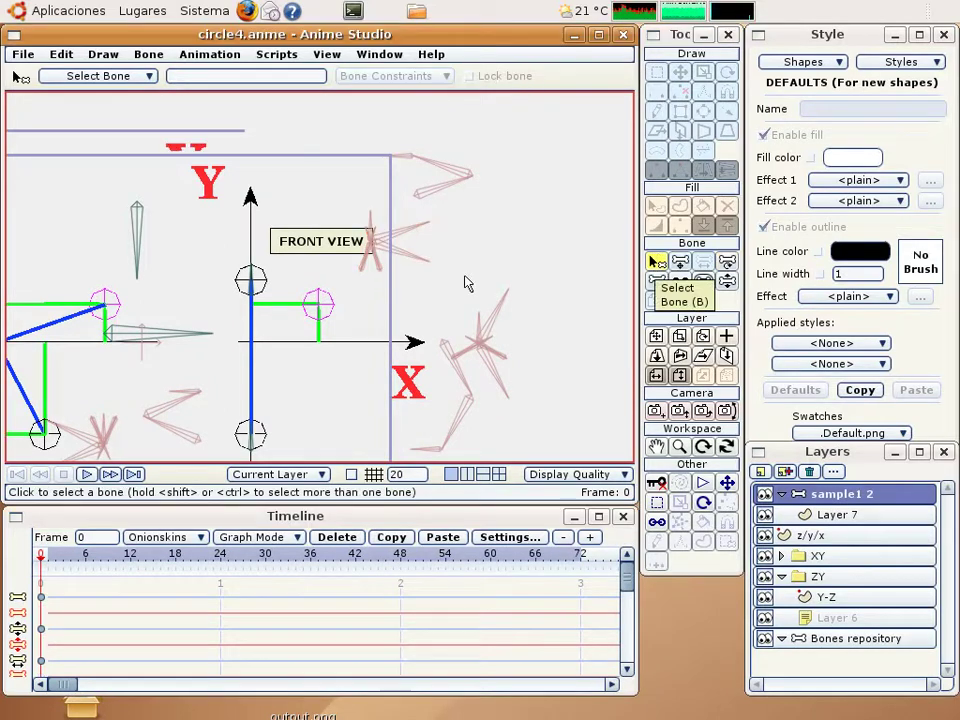
pyautogui.scroll(-1, 537, 271)
pyautogui.moveTo(510, 270)
pyautogui.mouseDown(button='right')
pyautogui.moveTo(512, 204)
pyautogui.moveTo(532, 206)
pyautogui.mouseUp(button='right')
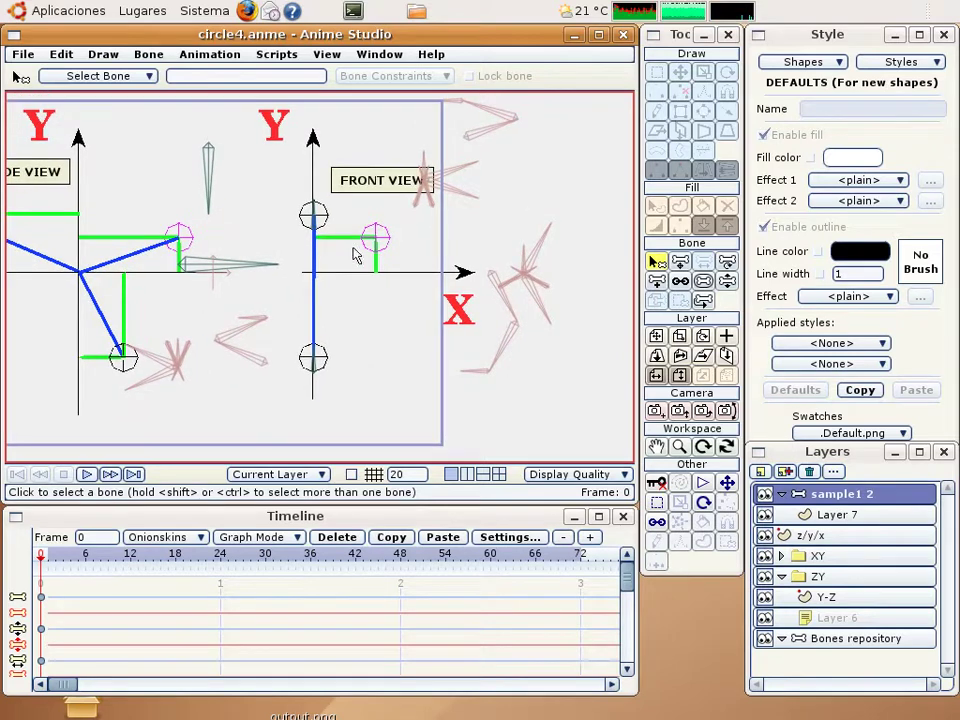
pyautogui.press('g')
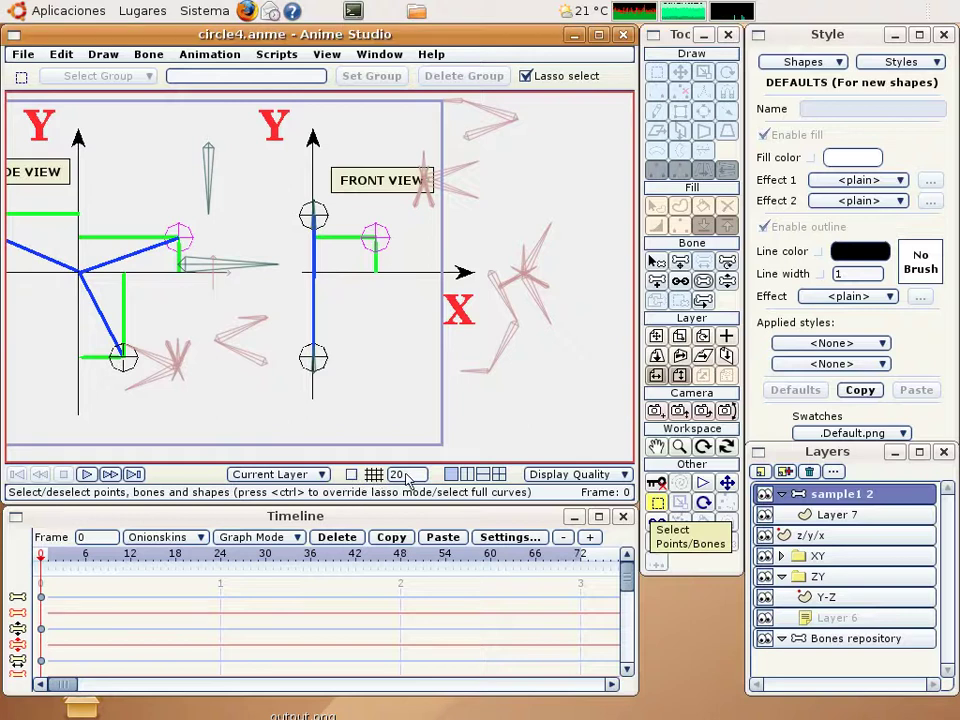
pyautogui.click(351, 475)
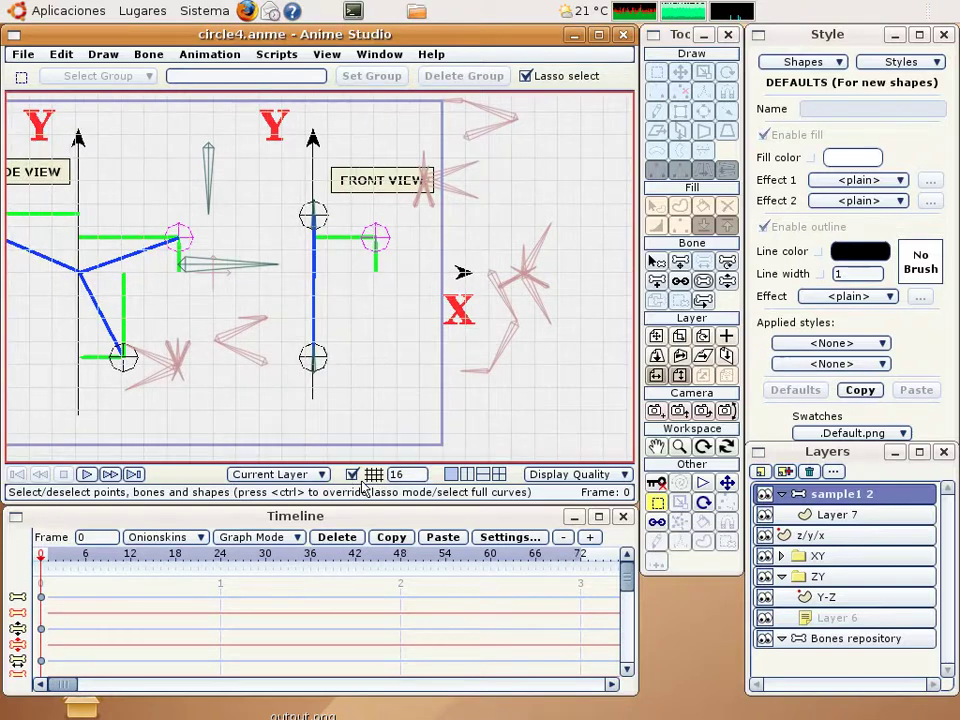
pyautogui.scroll(2, 343, 321)
pyautogui.scroll(2, 315, 364)
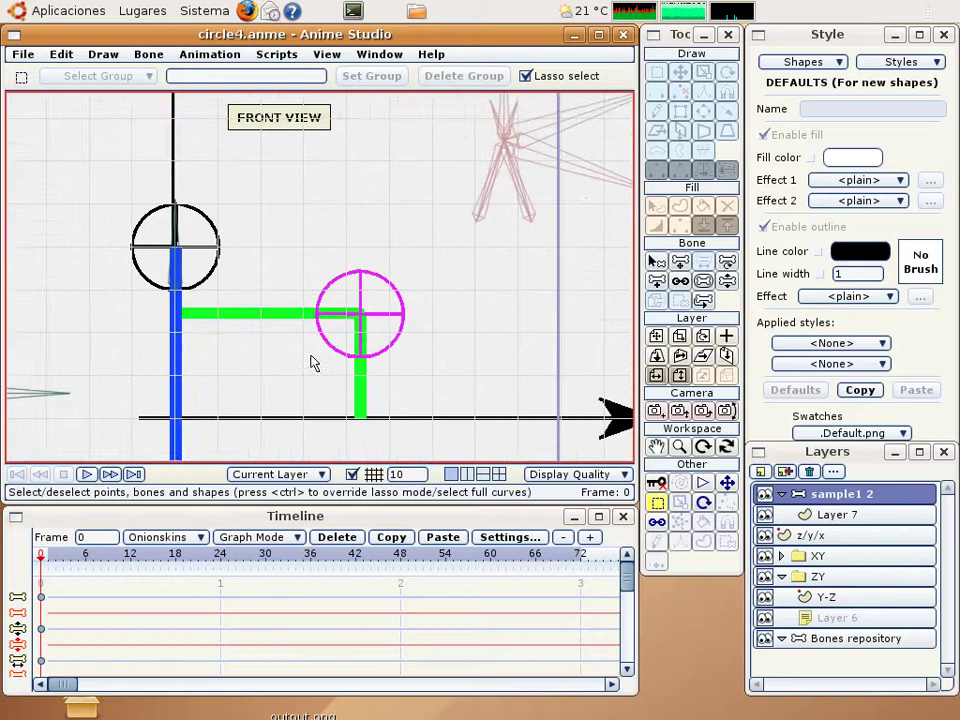
pyautogui.scroll(1, 318, 320)
pyautogui.scroll(1, 318, 321)
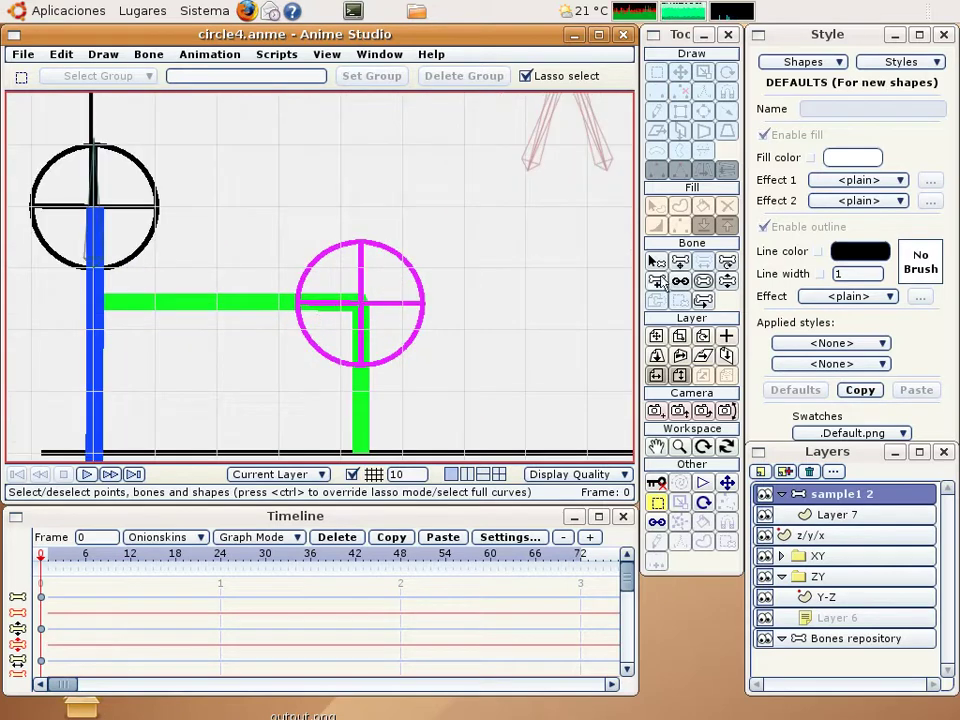
# - Add a short vertical bone centred in the magenta circle, hiding the grid afterwards
pyautogui.press('a')
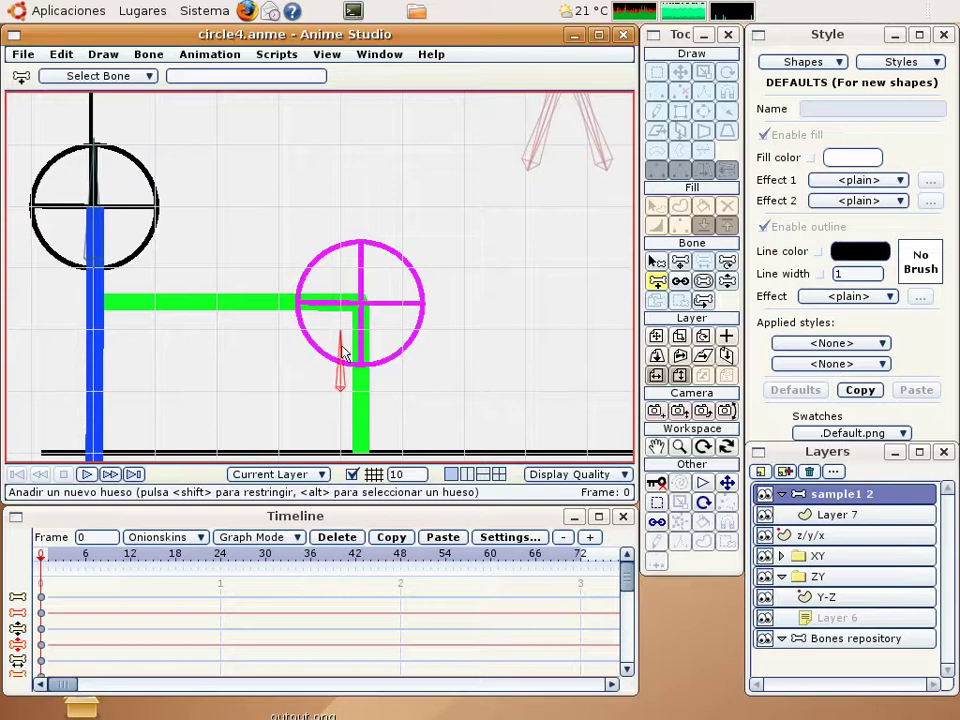
pyautogui.moveTo(341, 389); pyautogui.dragTo(340, 270)
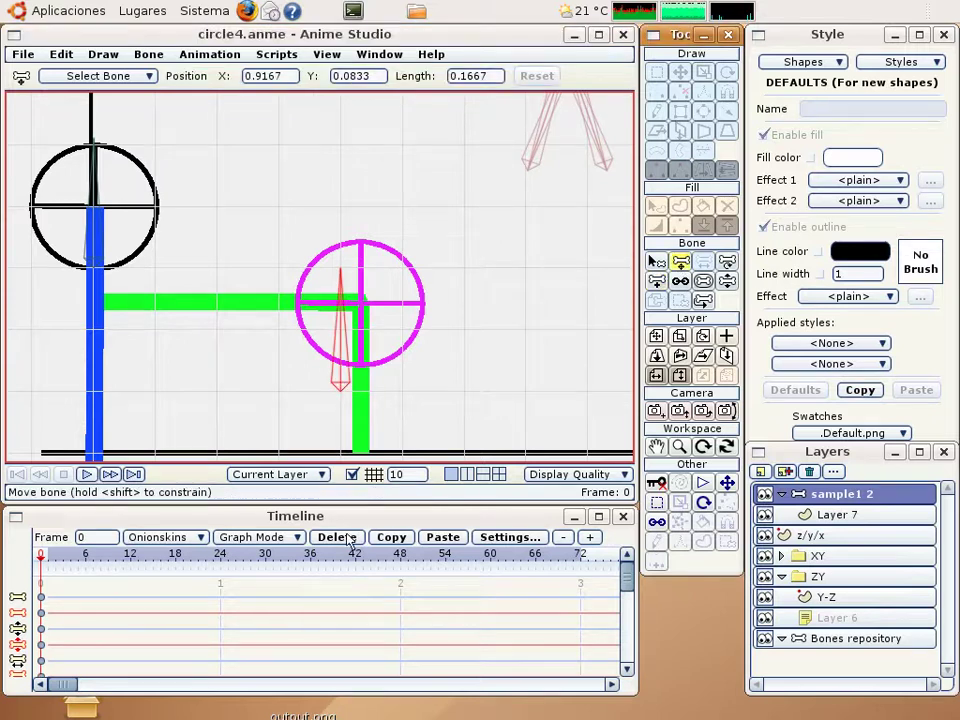
pyautogui.click(350, 474)
pyautogui.moveTo(338, 390); pyautogui.dragTo(365, 373)
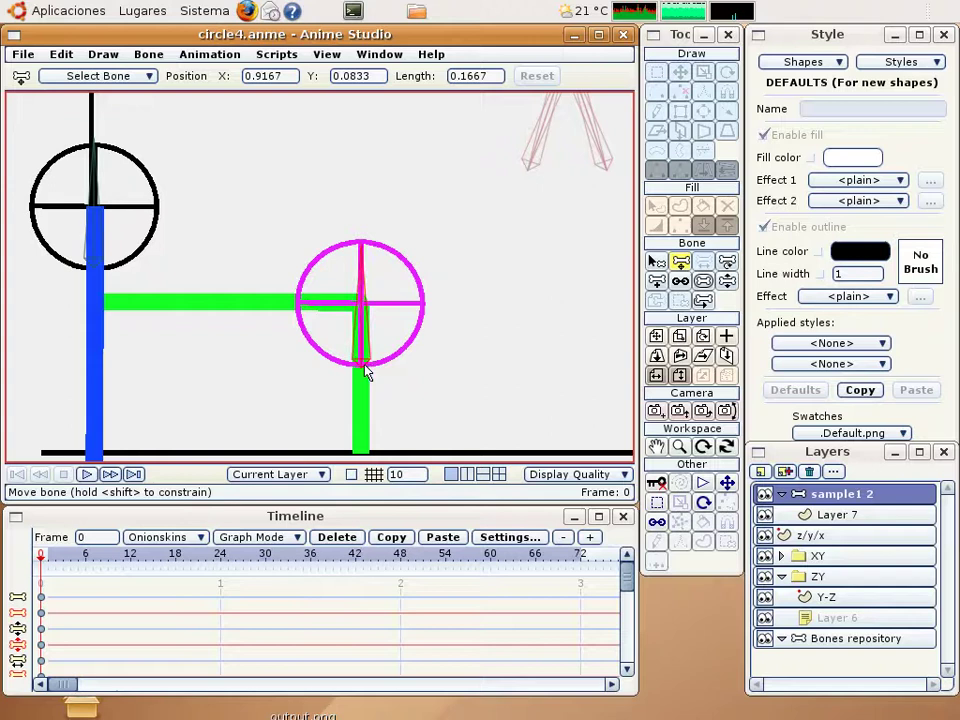
pyautogui.press('Home')
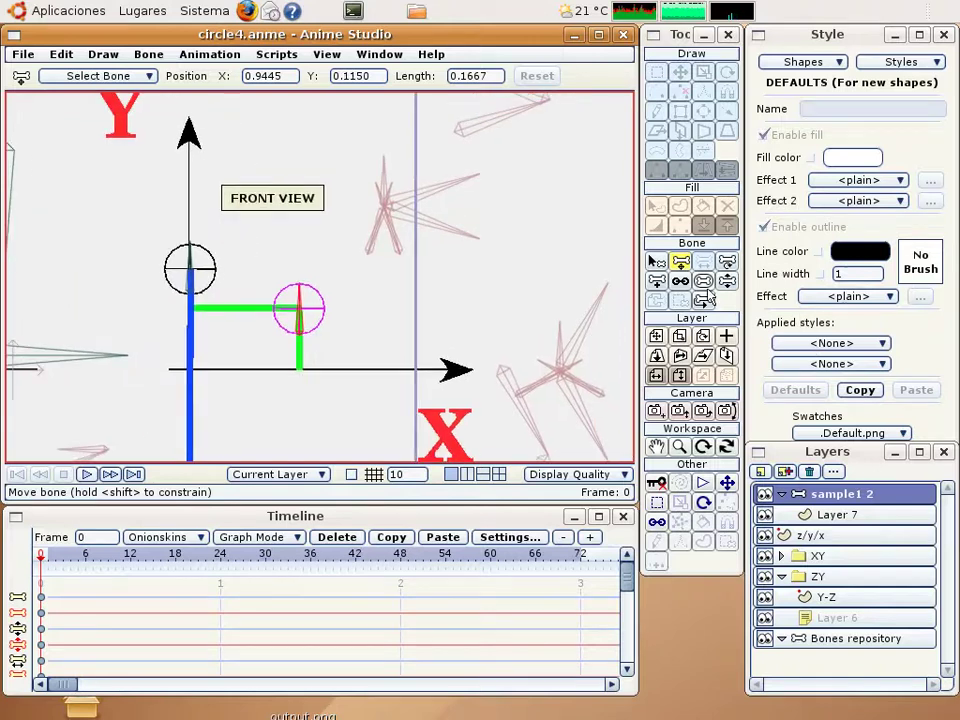
# - Reparent the red bone above the front view to the rig bone below it
pyautogui.click(680, 281)
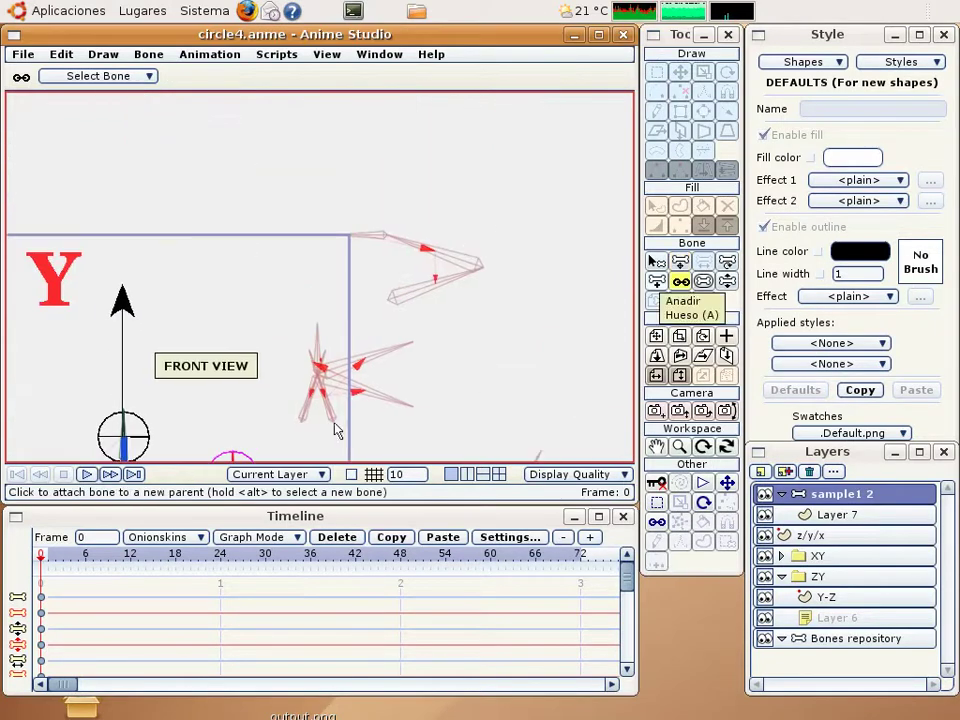
pyautogui.click(355, 240)
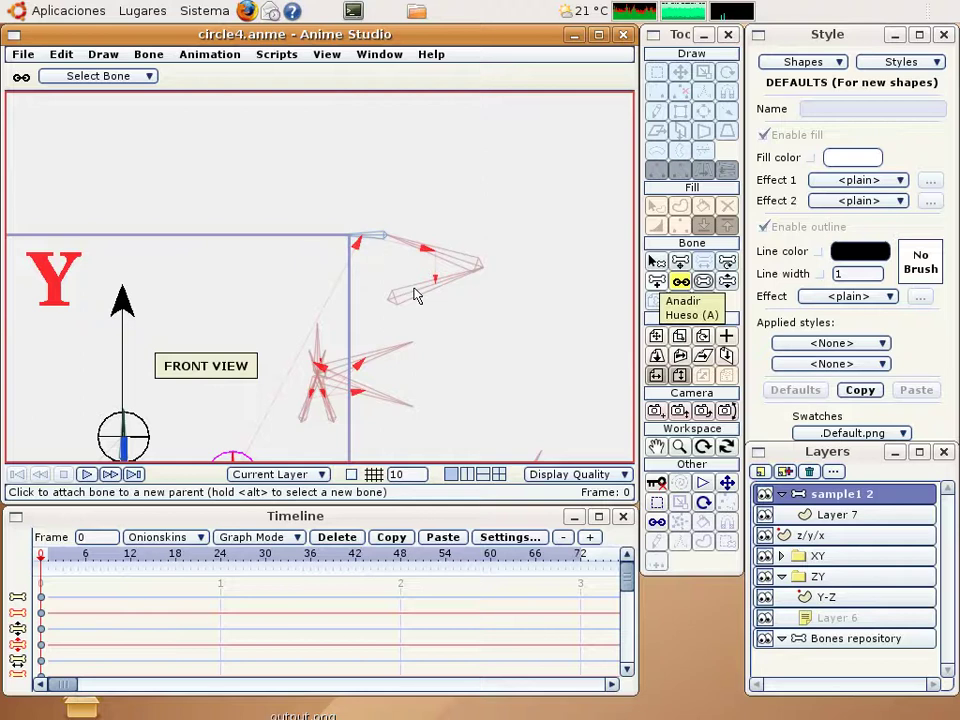
pyautogui.click(680, 261)
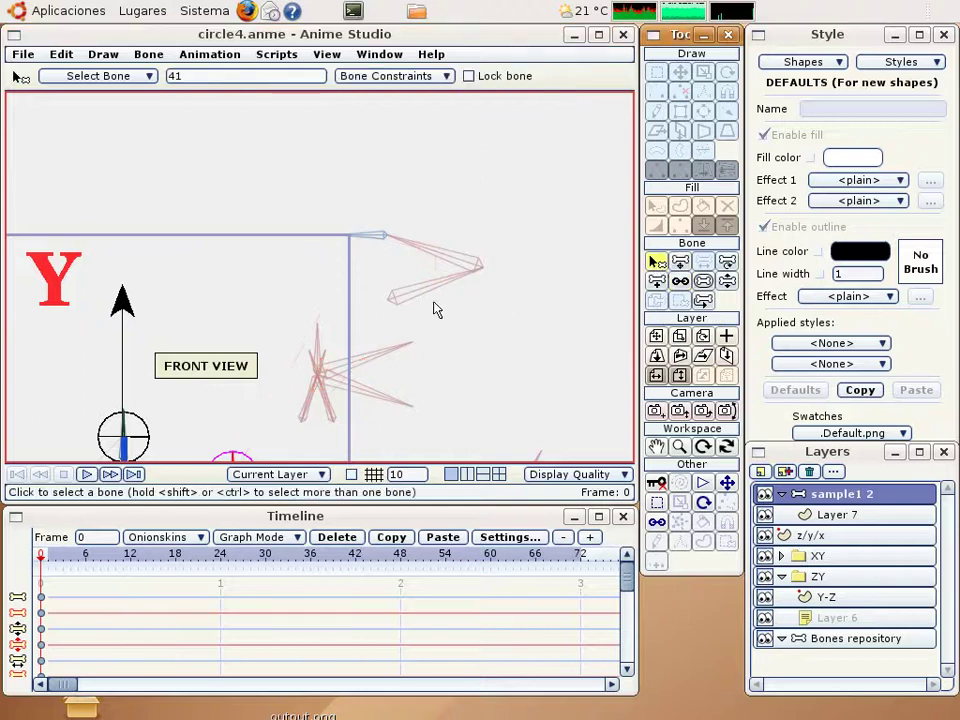
pyautogui.click(413, 297)
pyautogui.click(680, 281)
pyautogui.scroll(2, 508, 315)
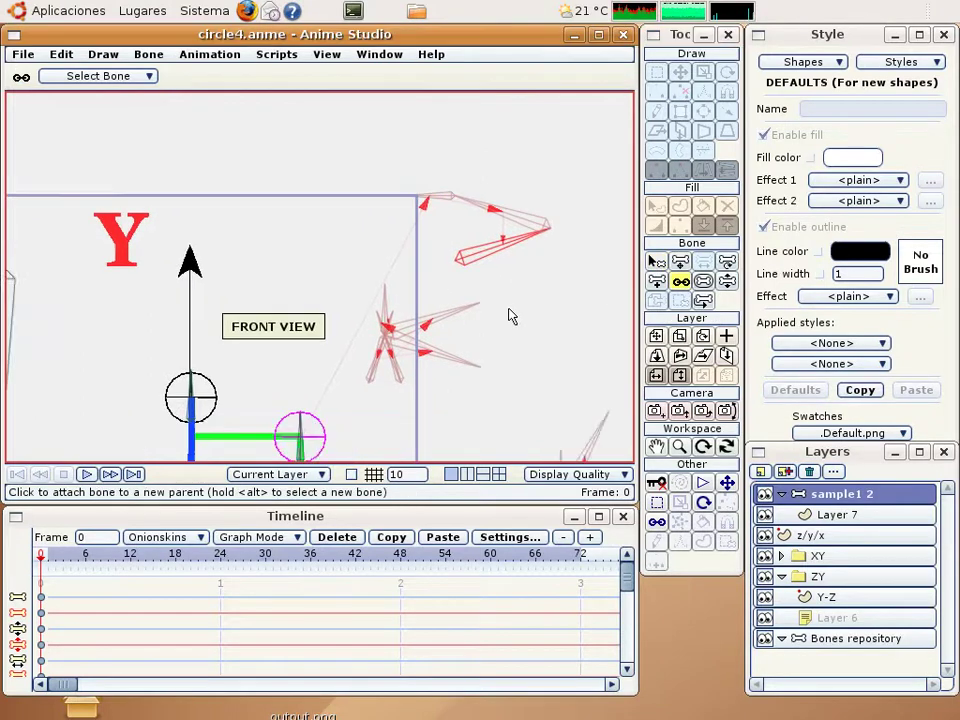
pyautogui.scroll(3, 510, 316)
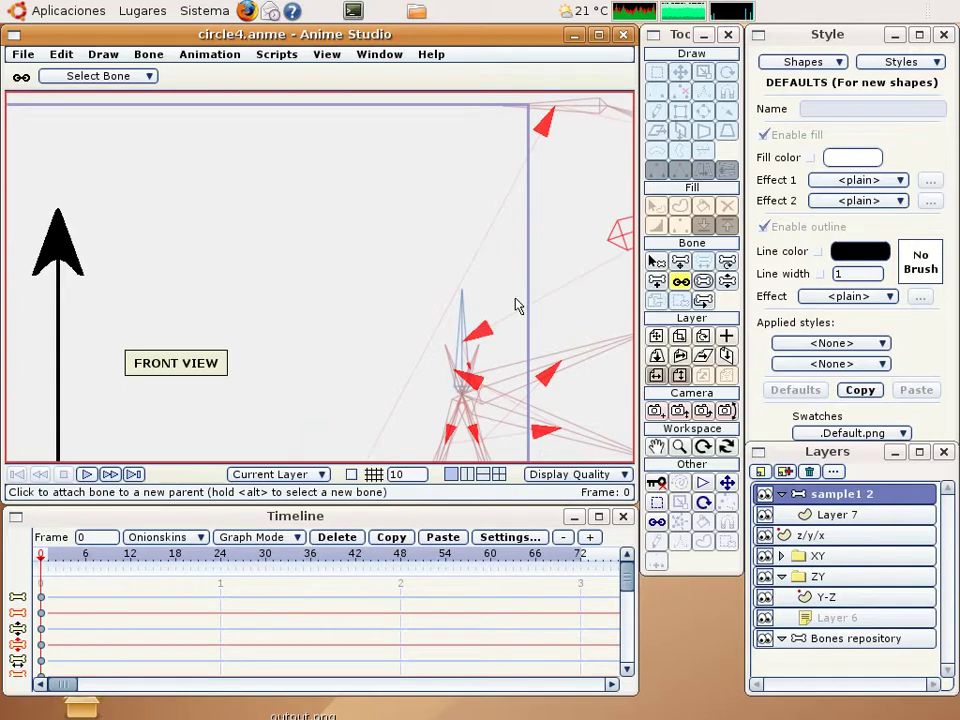
pyautogui.scroll(-3, 545, 298)
pyautogui.scroll(-3, 580, 288)
# - Switch to Manipulate Bones and zoom around the front view to check the new parent link
pyautogui.click(727, 281)
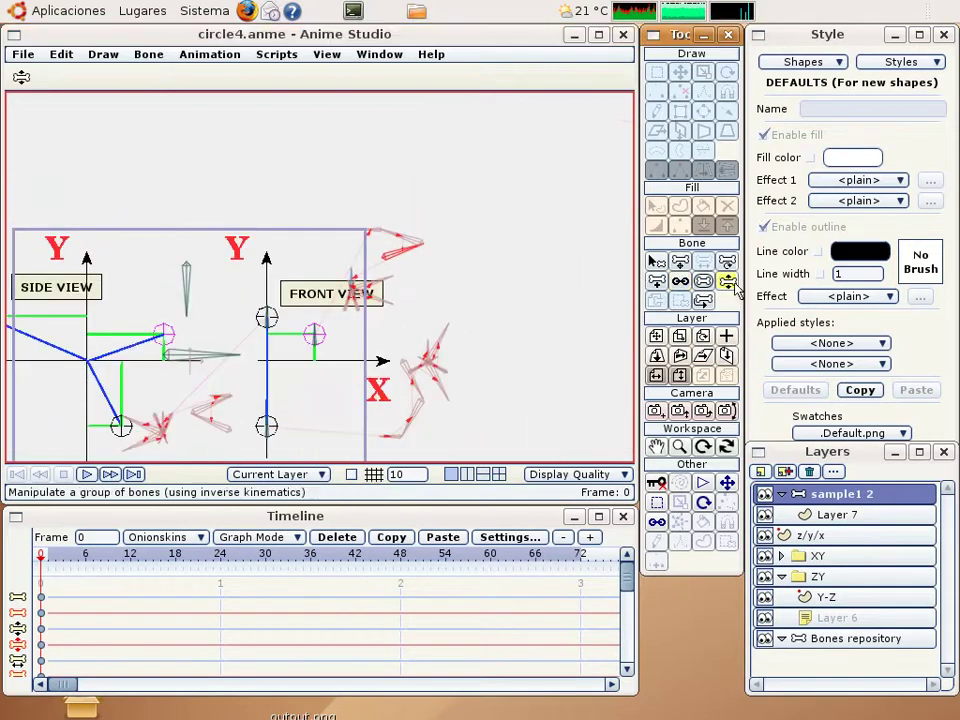
pyautogui.scroll(-2, 536, 289)
pyautogui.scroll(2, 537, 288)
pyautogui.scroll(2, 537, 288)
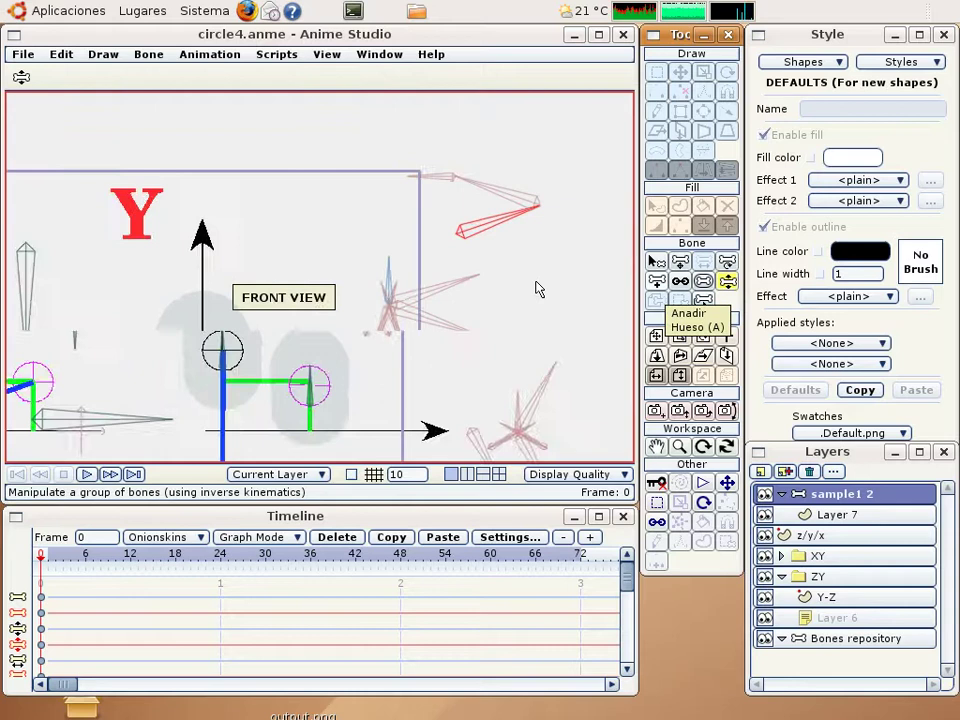
pyautogui.scroll(2, 560, 200)
pyautogui.scroll(3, 492, 307)
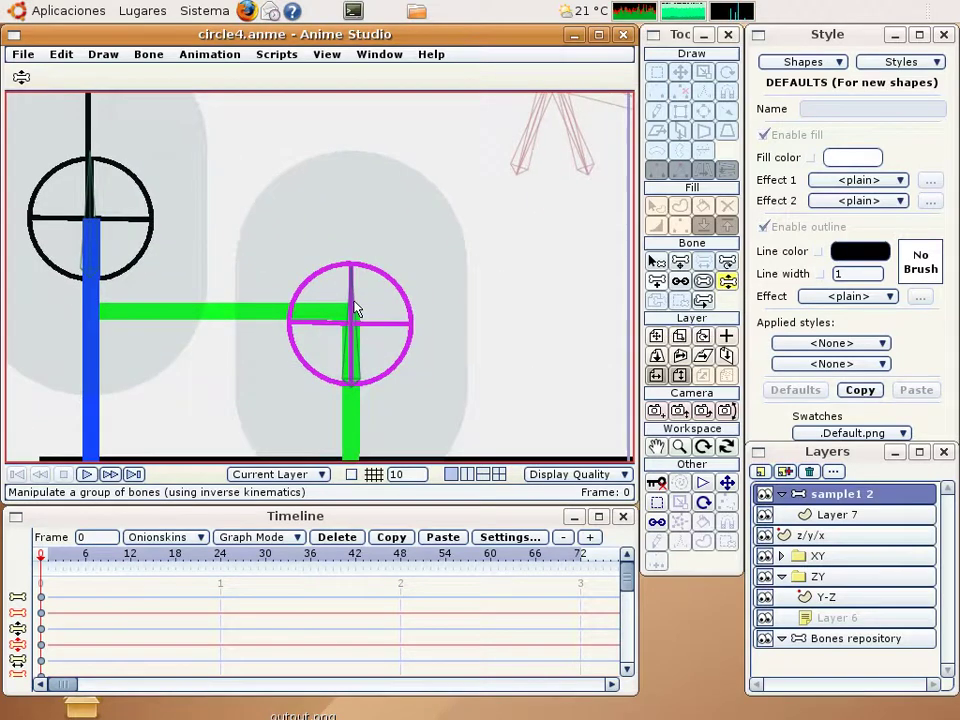
# - Offset the new bone slightly upward inside the magenta circle, then step forward one frame
pyautogui.click(703, 301)
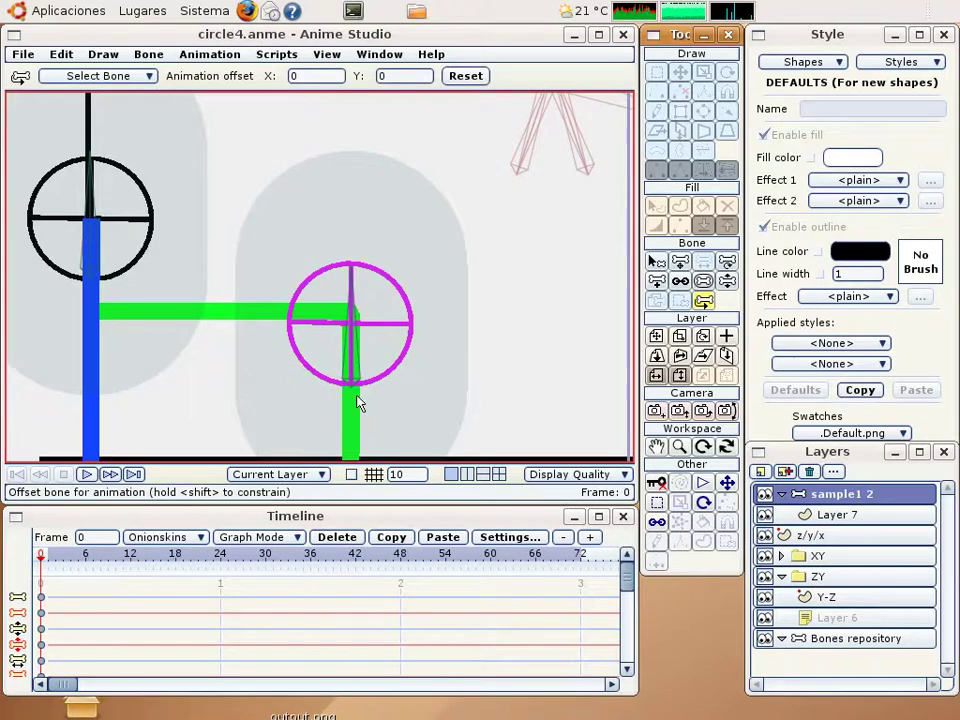
pyautogui.moveTo(354, 378); pyautogui.dragTo(353, 360)
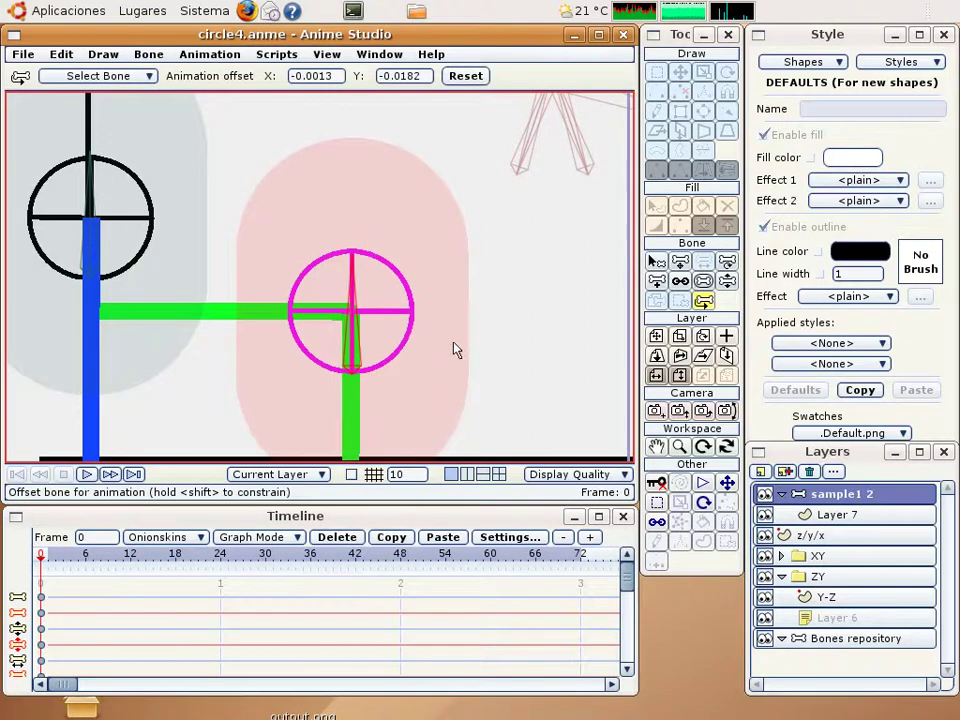
pyautogui.press('z')
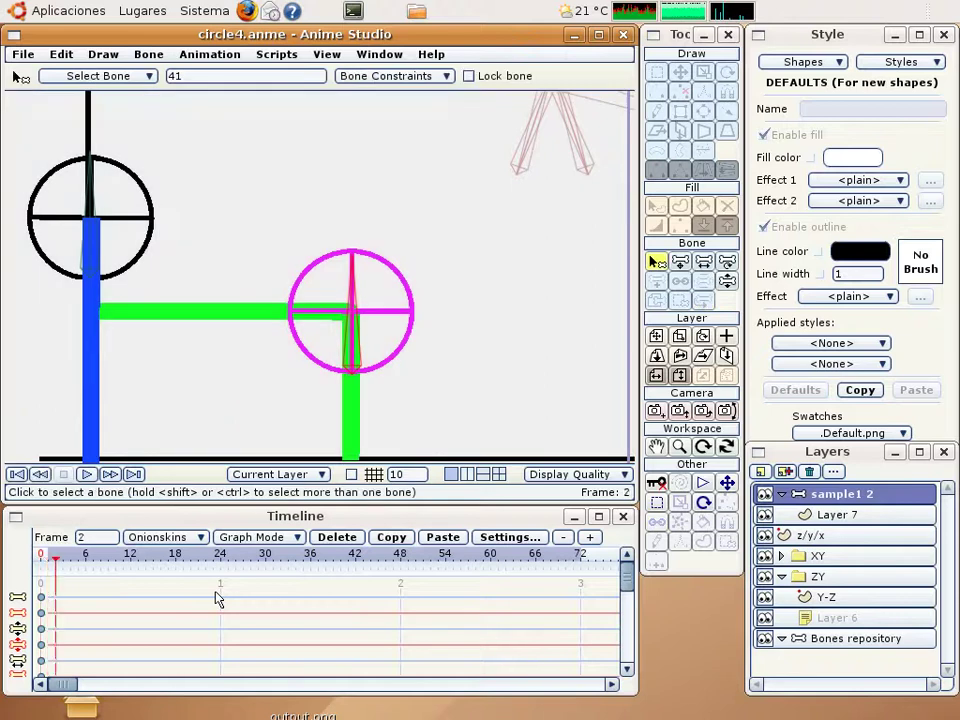
pyautogui.hotkey('ctrl', 'Right')
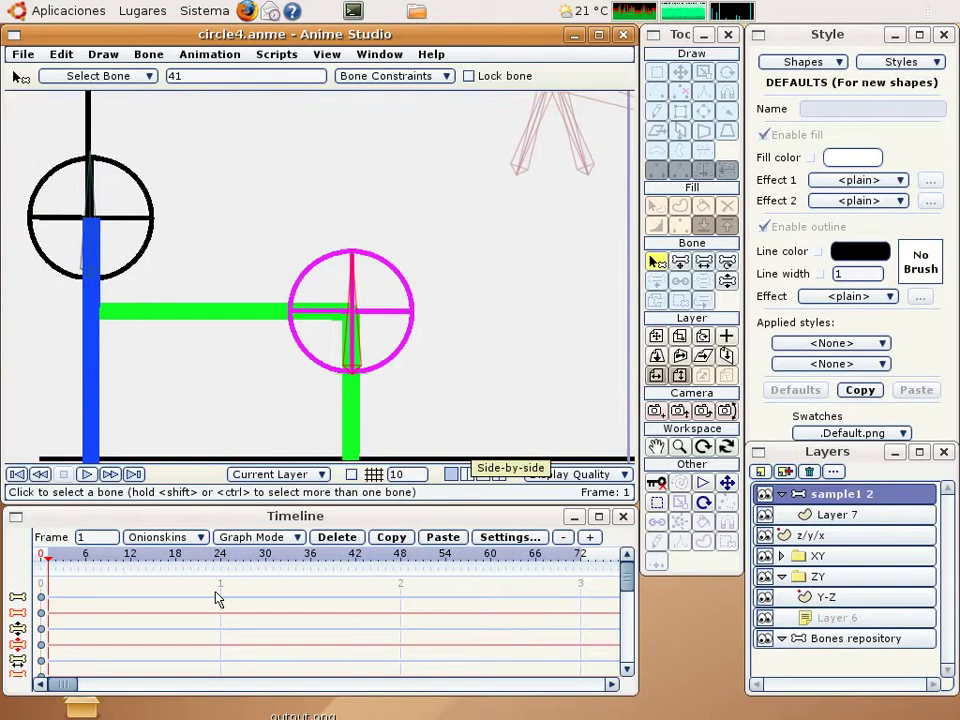
pyautogui.hotkey('ctrl', 'Left')
pyautogui.scroll(-3, 396, 300)
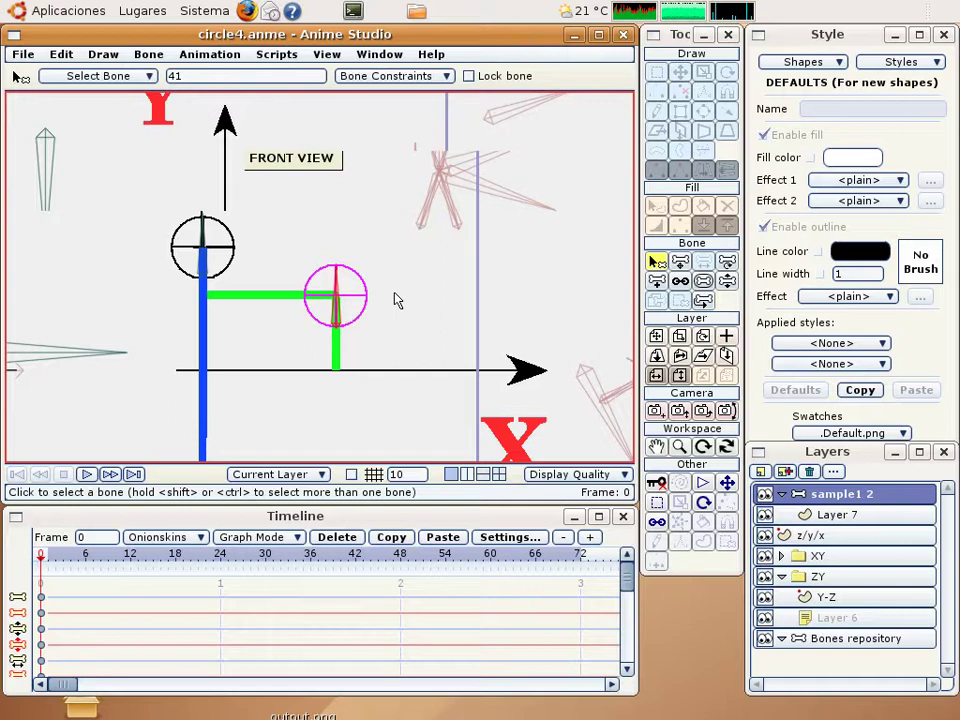
pyautogui.scroll(-1, 396, 300)
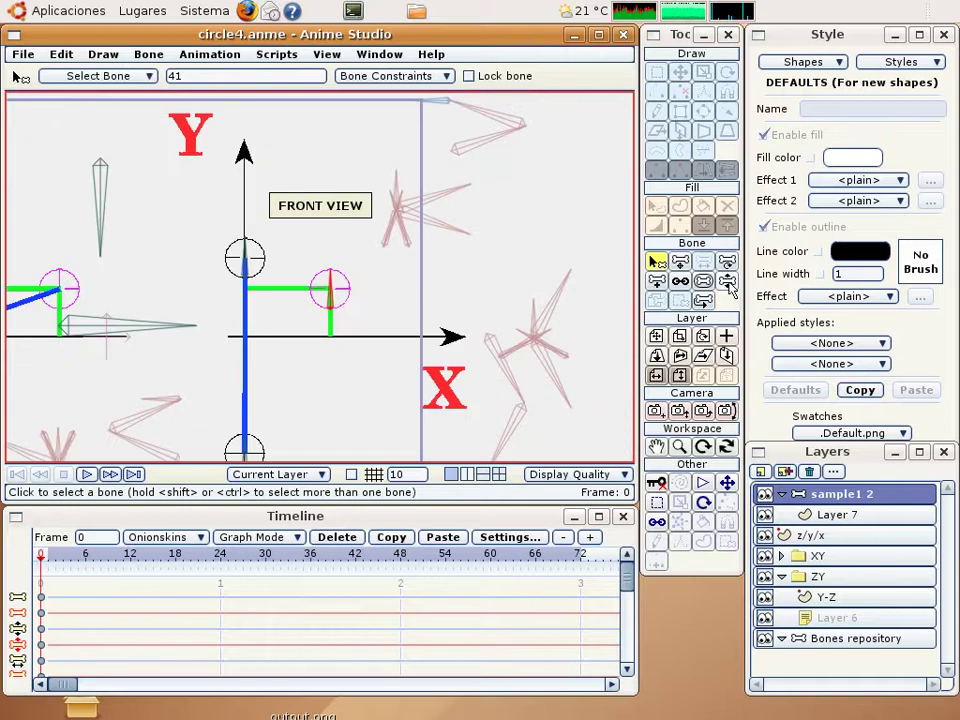
pyautogui.click(727, 282)
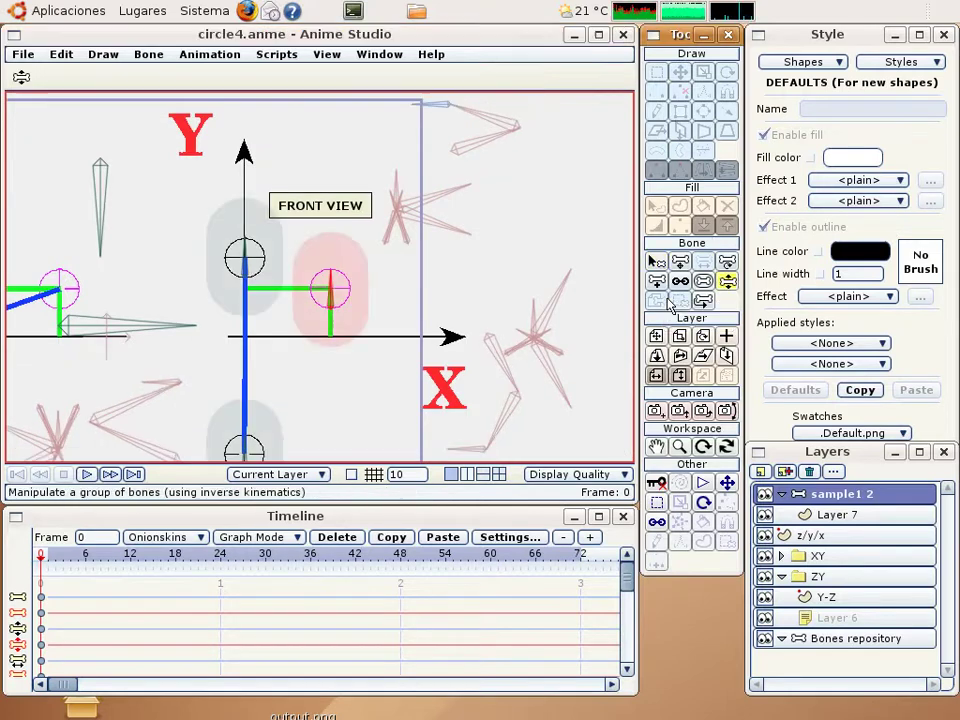
pyautogui.scroll(-2, 467, 296)
pyautogui.moveTo(241, 316)
pyautogui.mouseDown()
pyautogui.moveTo(215, 352)
pyautogui.moveTo(251, 287)
pyautogui.moveTo(212, 273)
pyautogui.moveTo(274, 257)
pyautogui.moveTo(235, 262)
pyautogui.mouseUp()
pyautogui.click(655, 262)
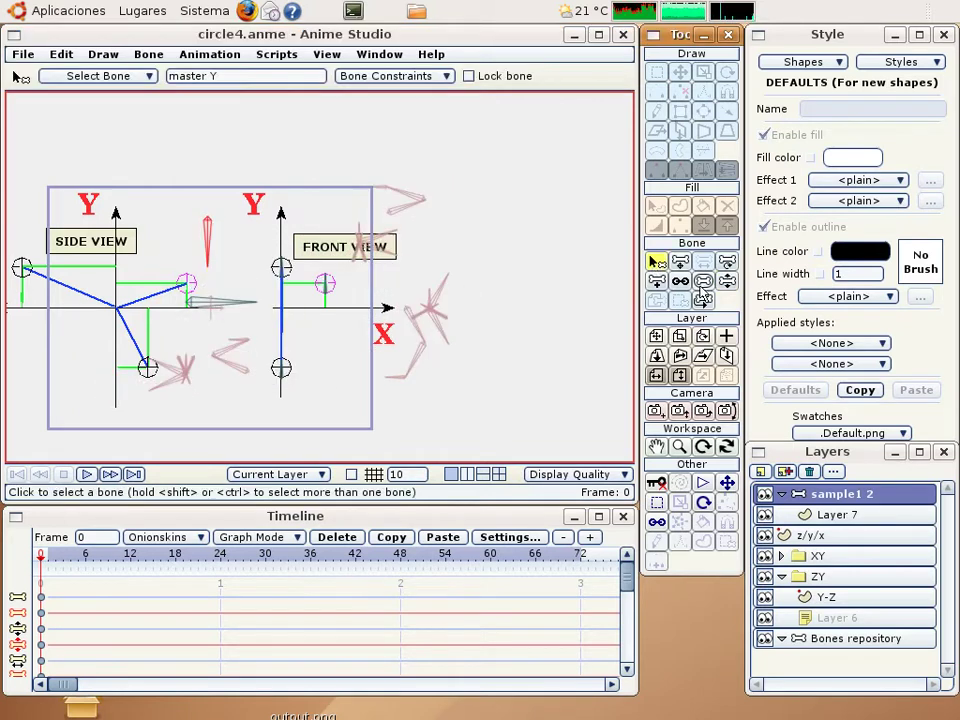
pyautogui.click(704, 282)
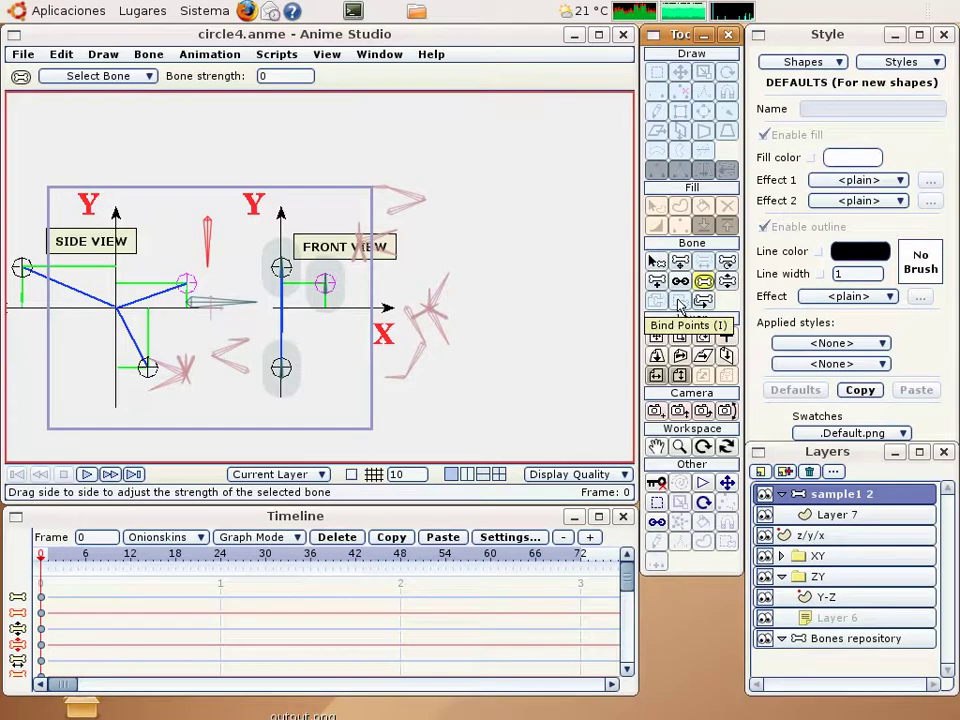
pyautogui.click(726, 282)
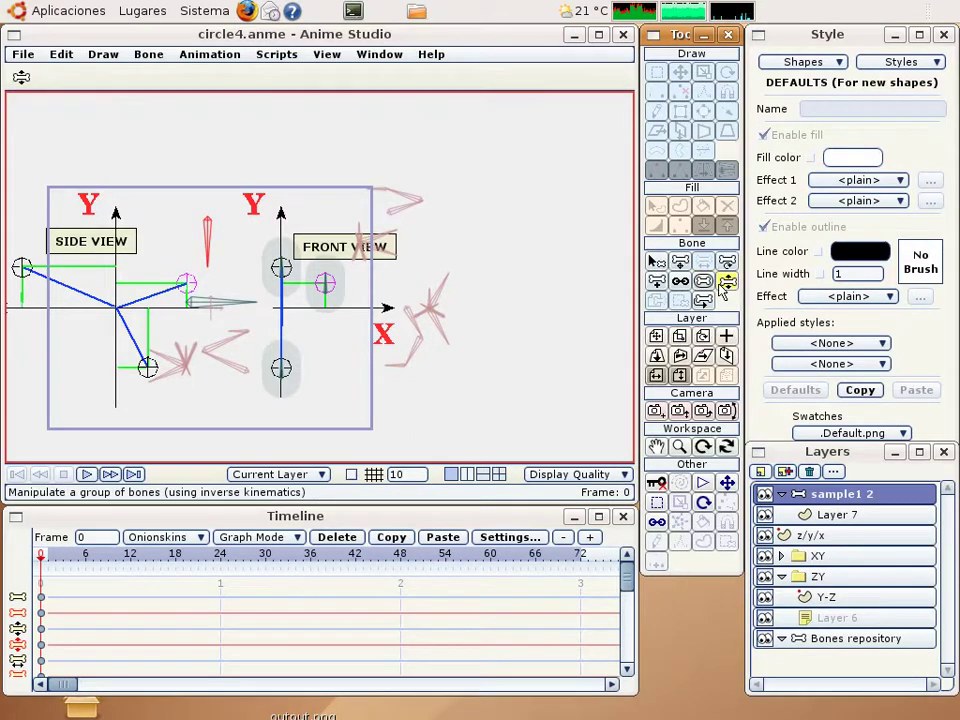
pyautogui.moveTo(281, 268); pyautogui.dragTo(204, 268)
pyautogui.moveTo(305, 248)
pyautogui.mouseDown()
pyautogui.moveTo(190, 270)
pyautogui.moveTo(272, 253)
pyautogui.moveTo(208, 278)
pyautogui.moveTo(238, 277)
pyautogui.moveTo(190, 276)
pyautogui.moveTo(218, 272)
pyautogui.mouseUp()
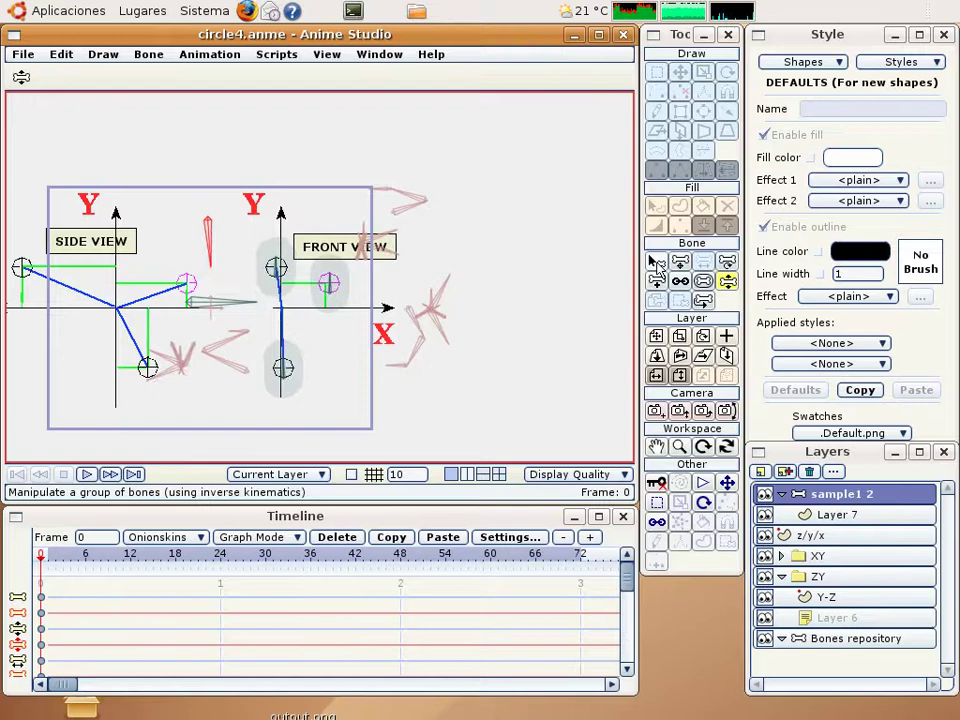
# - Change the sample1 2 layer's bone binding from flexible to Region in Layer Settings
pyautogui.click(656, 262)
pyautogui.scroll(3, 370, 328)
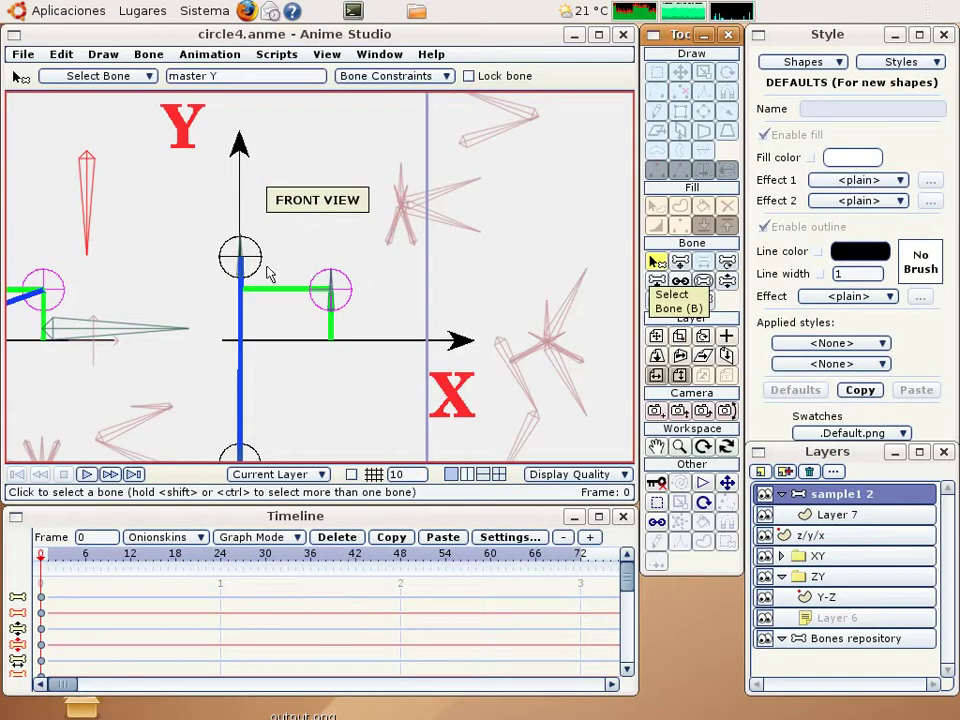
pyautogui.doubleClick(843, 495)
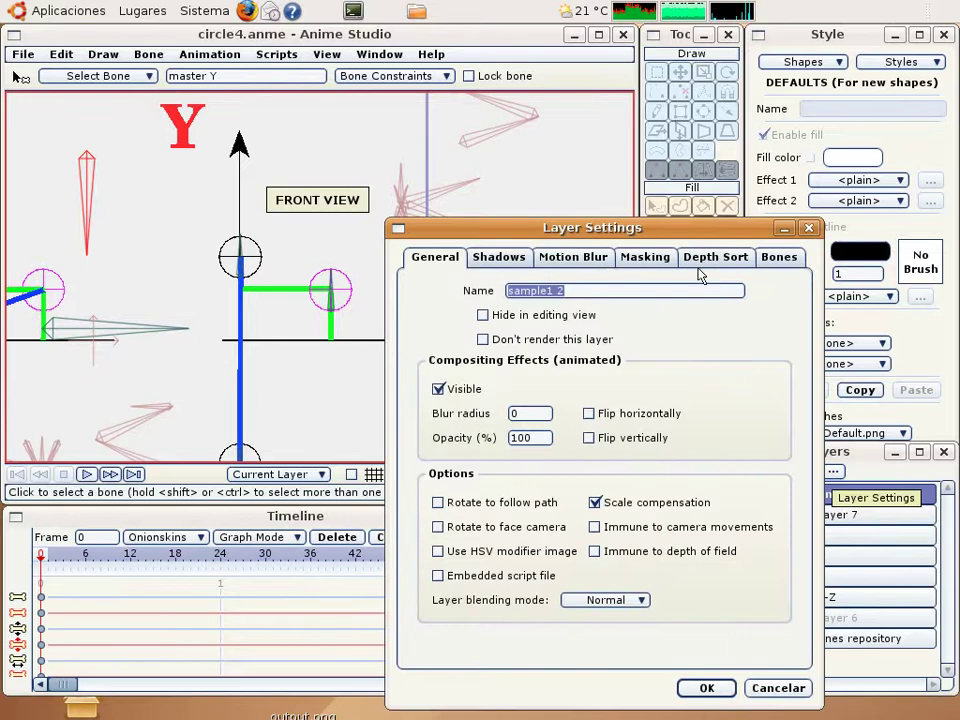
pyautogui.click(772, 258)
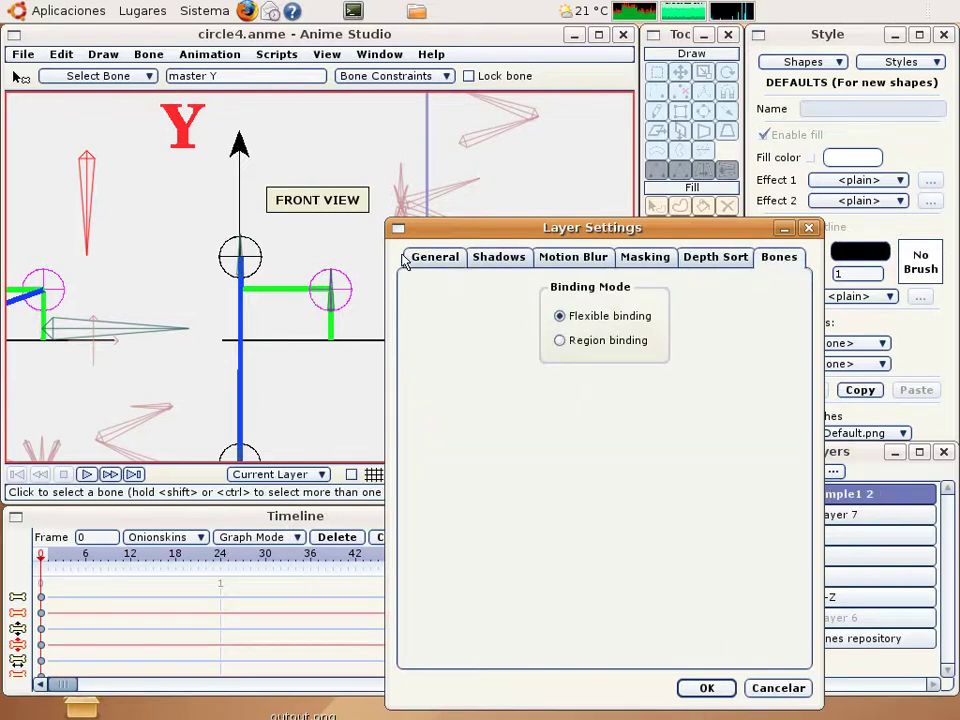
pyautogui.click(569, 343)
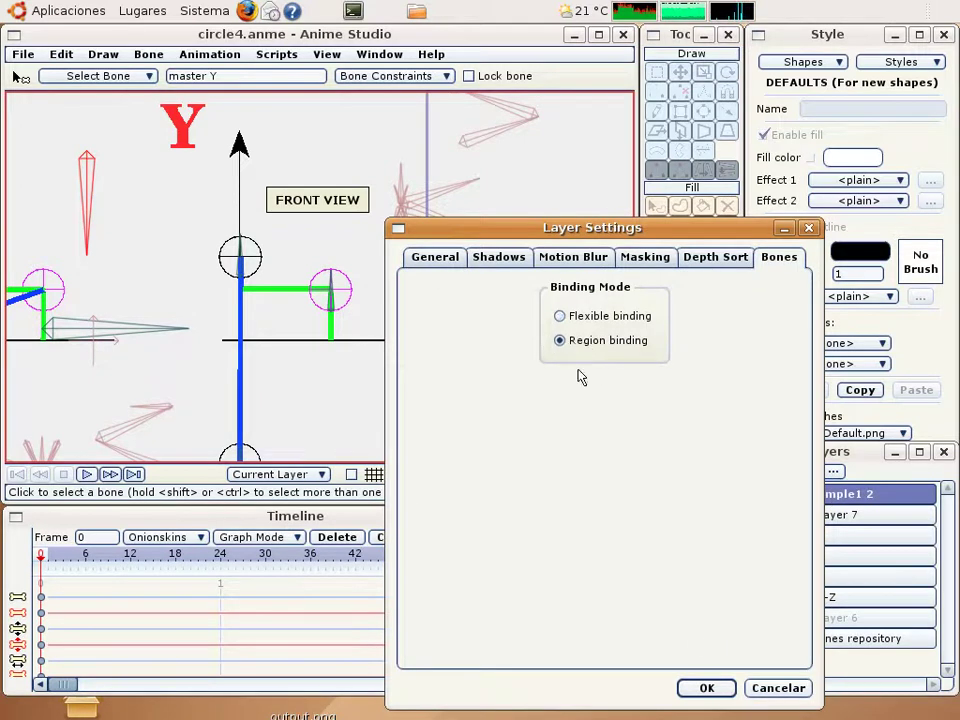
pyautogui.click(706, 688)
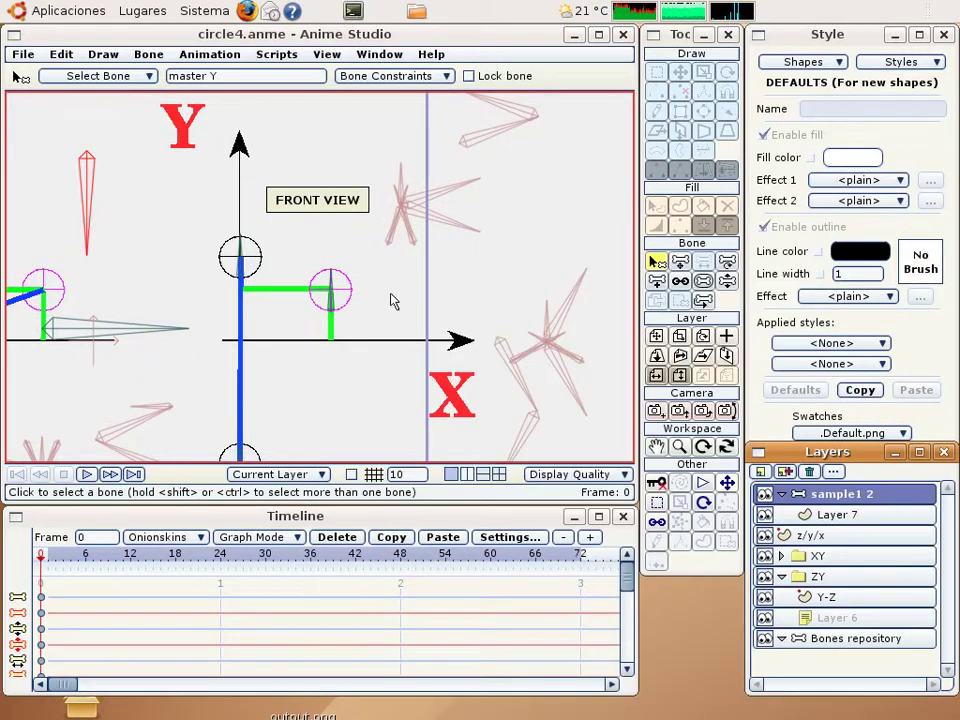
# - Tug the front-view bone chain by its top joint, then straighten it back upright
pyautogui.click(727, 281)
pyautogui.scroll(-3, 200, 281)
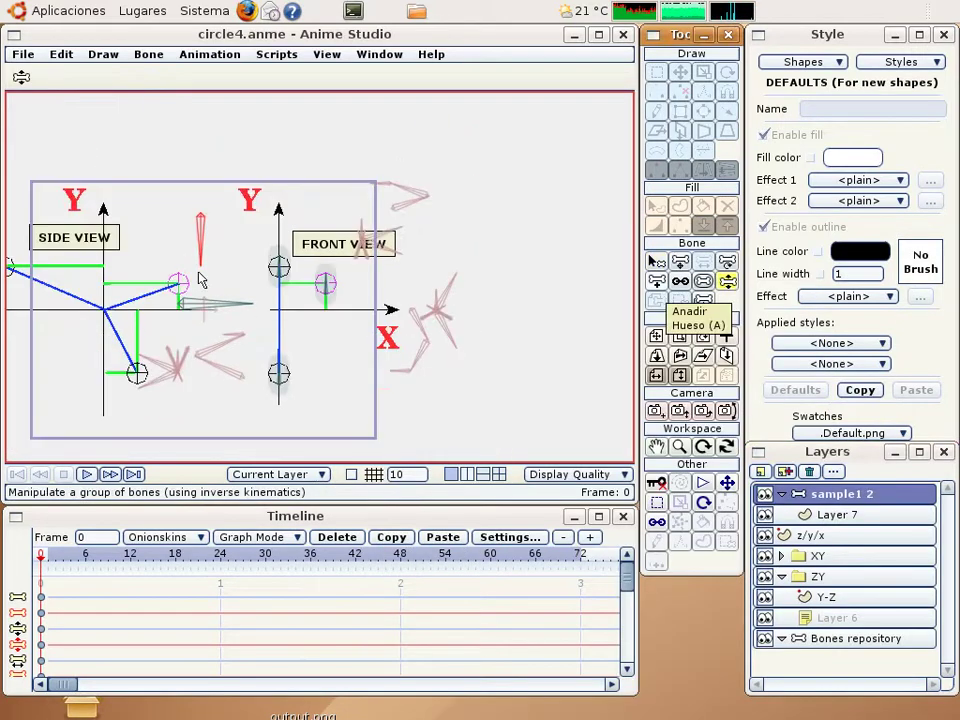
pyautogui.moveTo(213, 260); pyautogui.dragTo(236, 264)
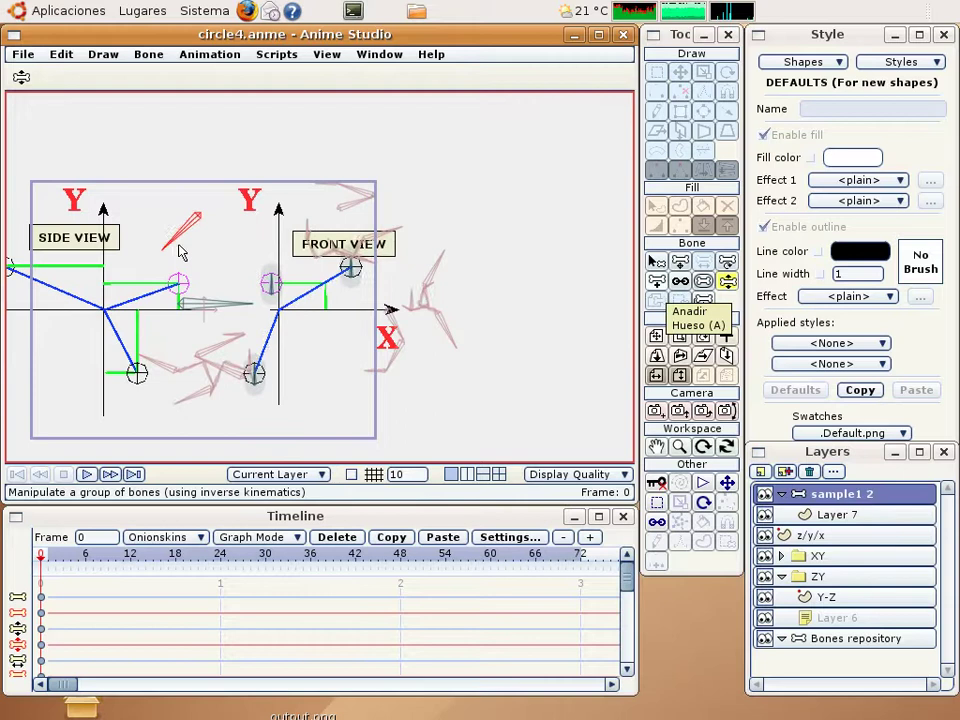
pyautogui.moveTo(232, 262); pyautogui.dragTo(210, 262)
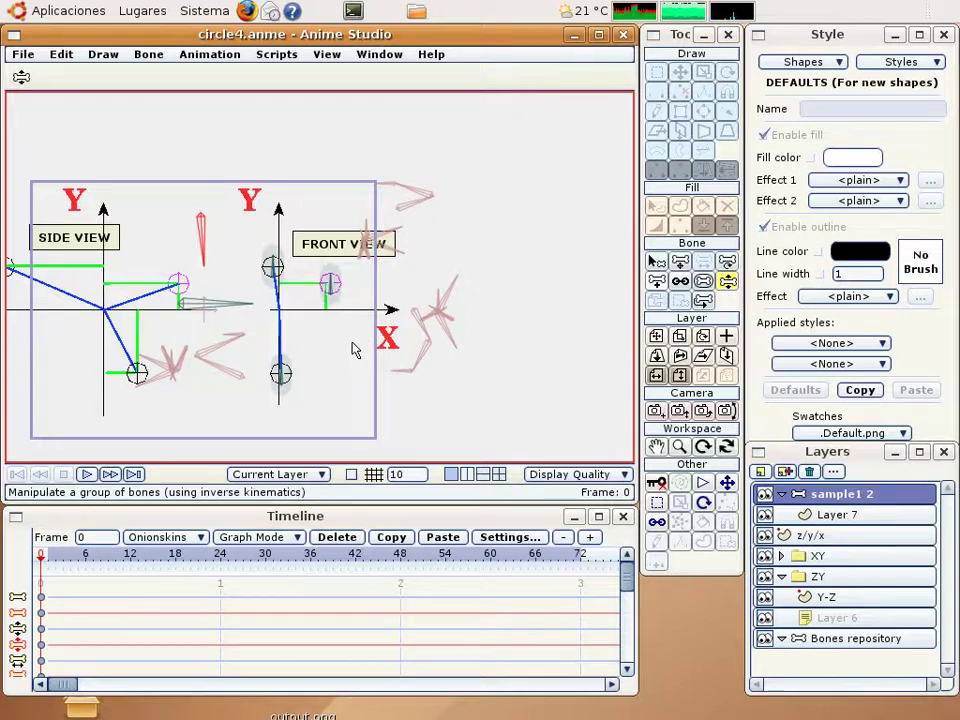
# - Look over the Bones repository layer, then make sample1 2 the working layer again
pyautogui.scroll(1, 413, 259)
pyautogui.scroll(2, 446, 296)
pyautogui.scroll(2, 310, 359)
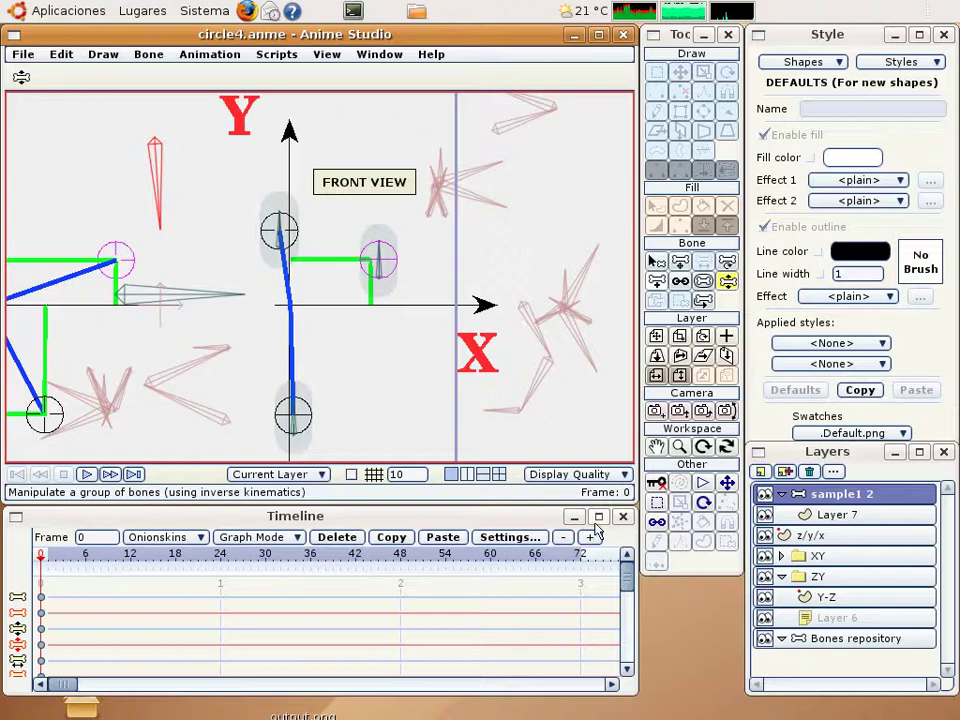
pyautogui.click(830, 640)
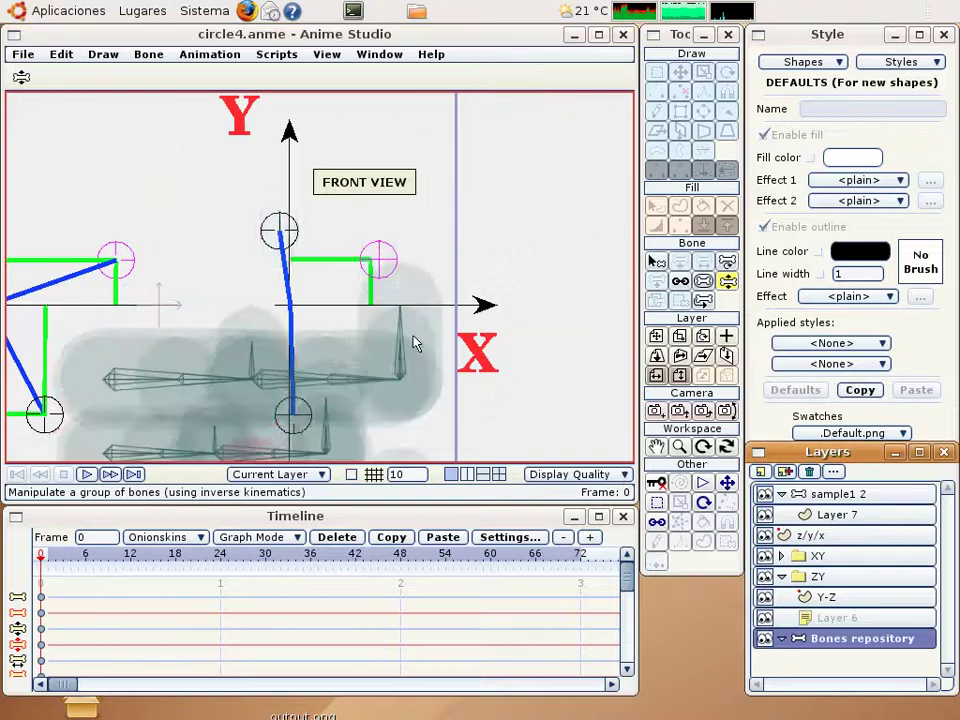
pyautogui.scroll(-3, 459, 261)
pyautogui.scroll(-1, 472, 236)
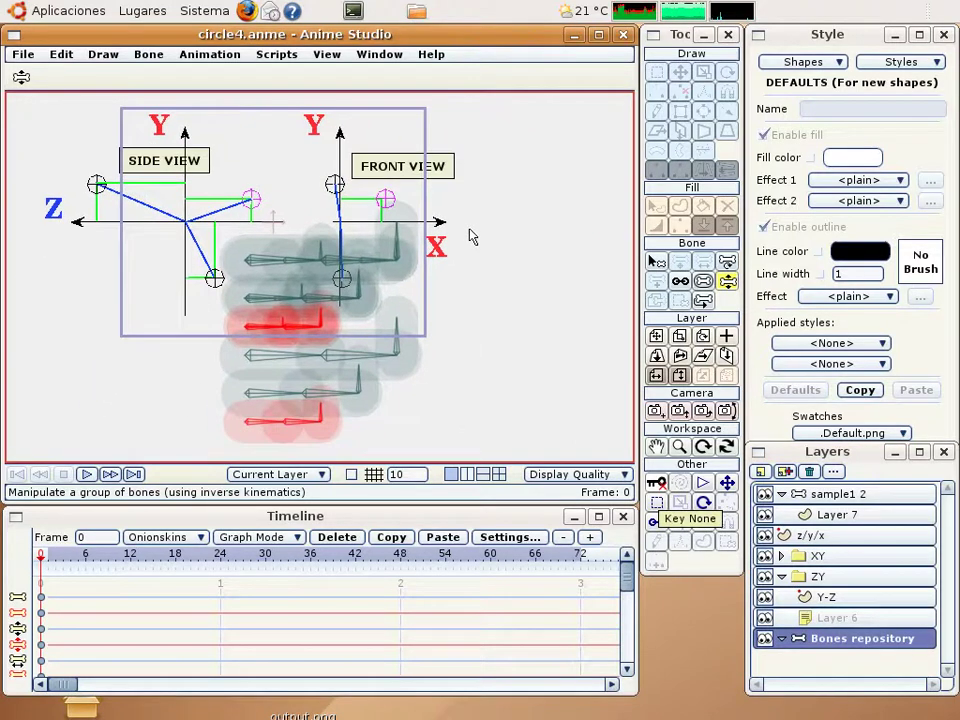
pyautogui.click(815, 503)
pyautogui.scroll(3, 386, 268)
pyautogui.scroll(-3, 396, 375)
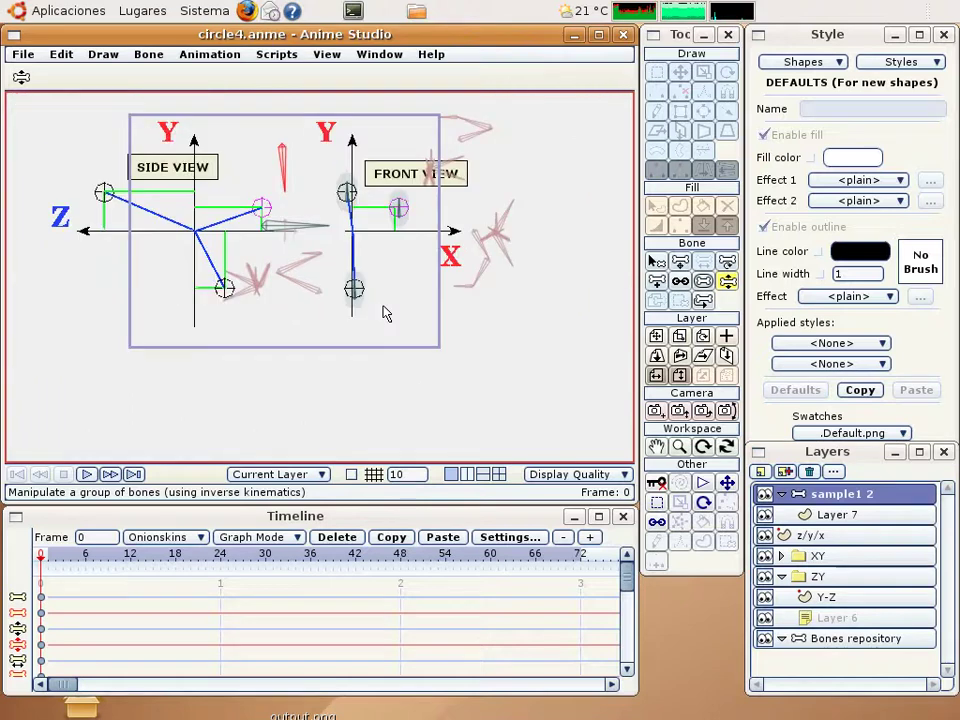
pyautogui.scroll(-1, 386, 311)
# - With Select Bone, pick bones 39 and 18 from the bone list and delete bone 18
pyautogui.click(655, 261)
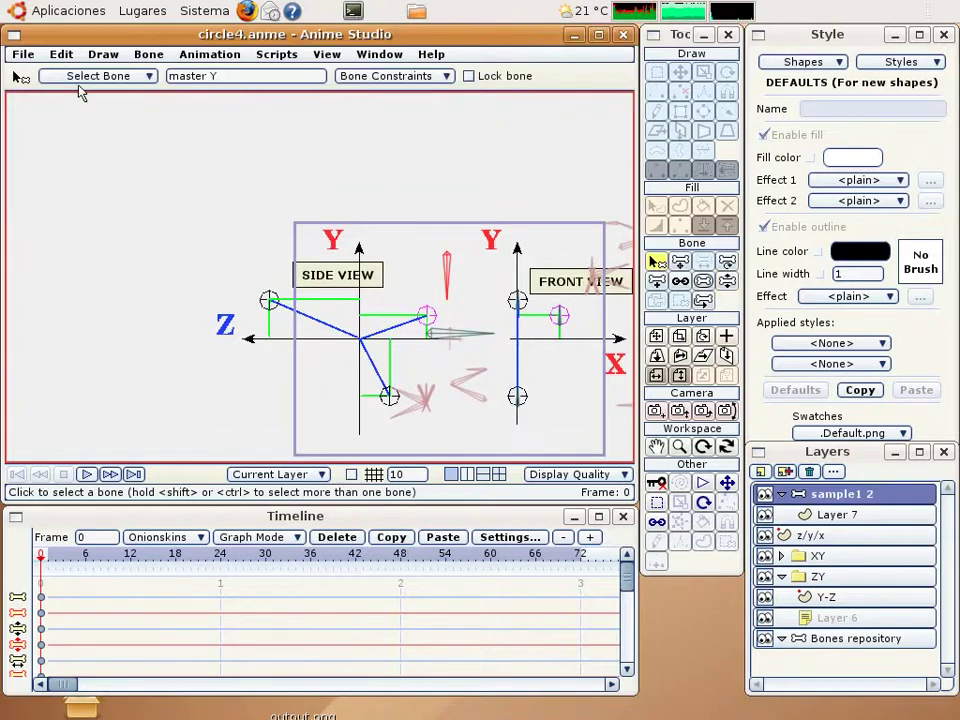
pyautogui.click(70, 76)
pyautogui.click(66, 122)
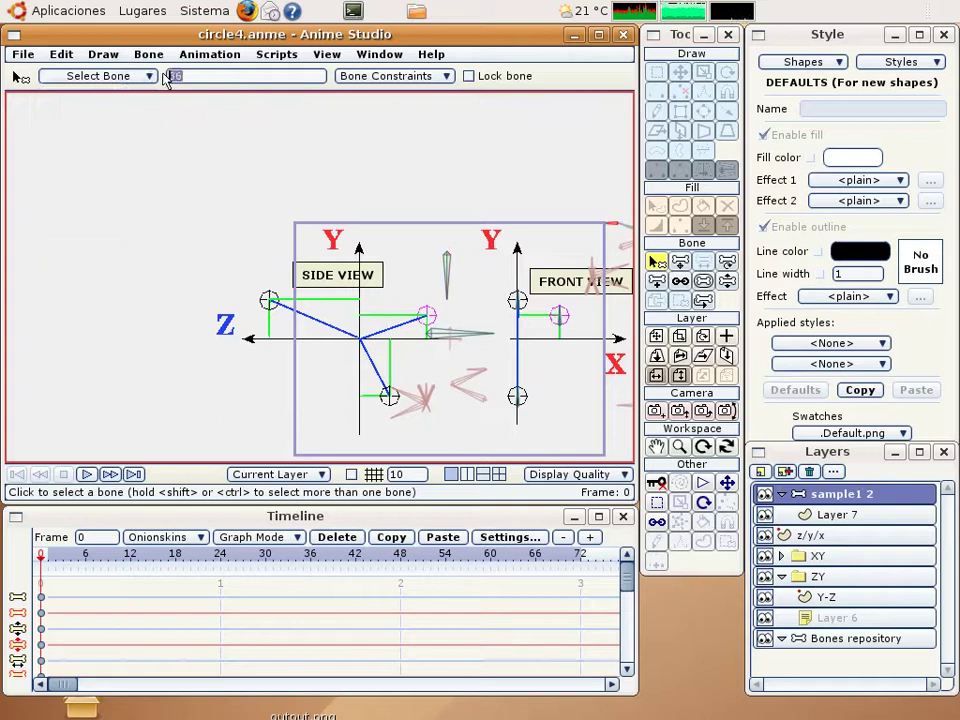
pyautogui.click(100, 77)
pyautogui.click(64, 133)
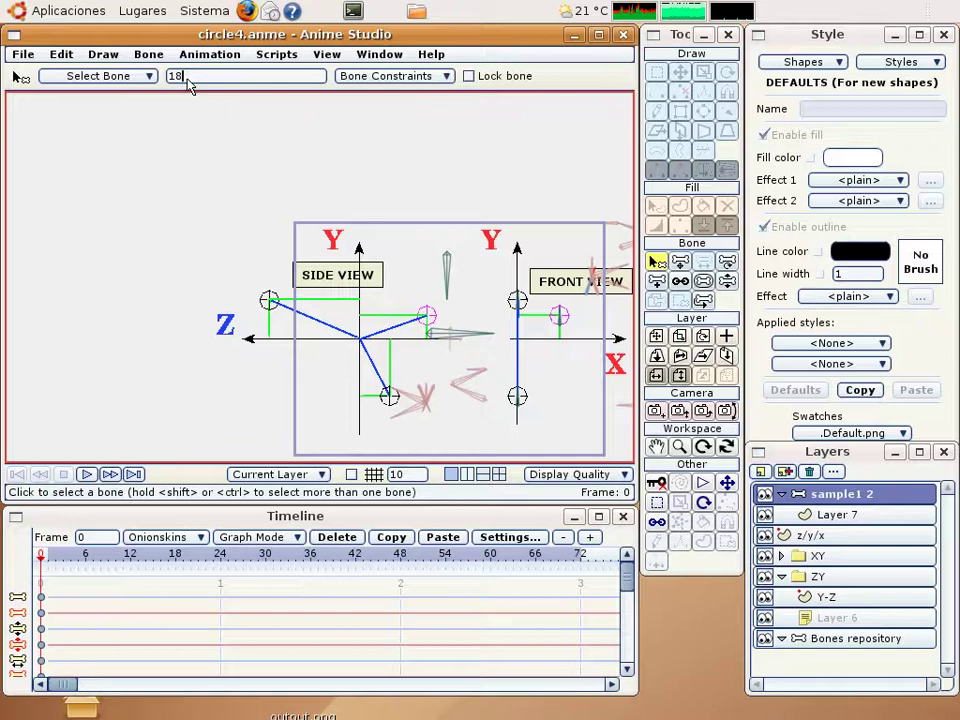
pyautogui.press('BackSpace')
pyautogui.press('BackSpace')
# - Select bones 36 and 34, then the next numbered bones to remove, from the list
pyautogui.click(97, 78)
pyautogui.click(68, 98)
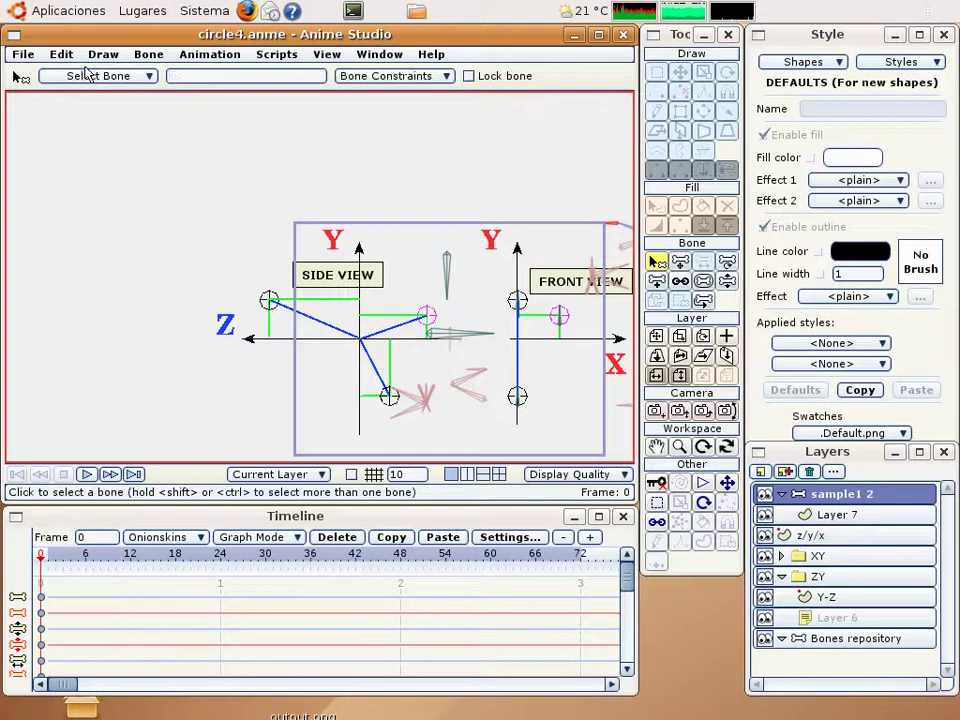
pyautogui.click(105, 78)
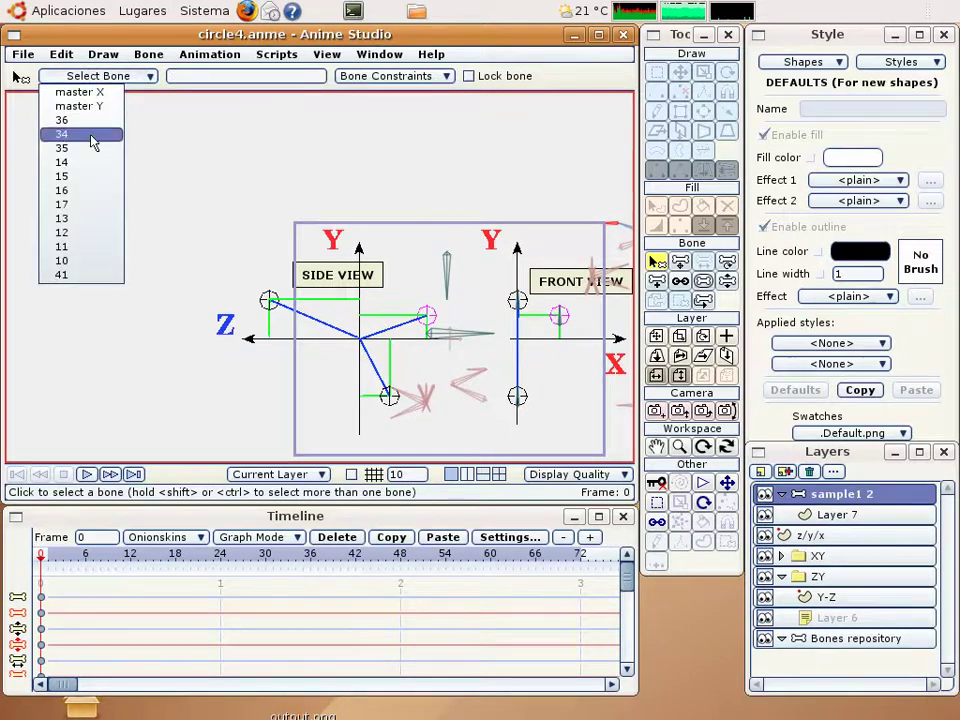
pyautogui.click(94, 139)
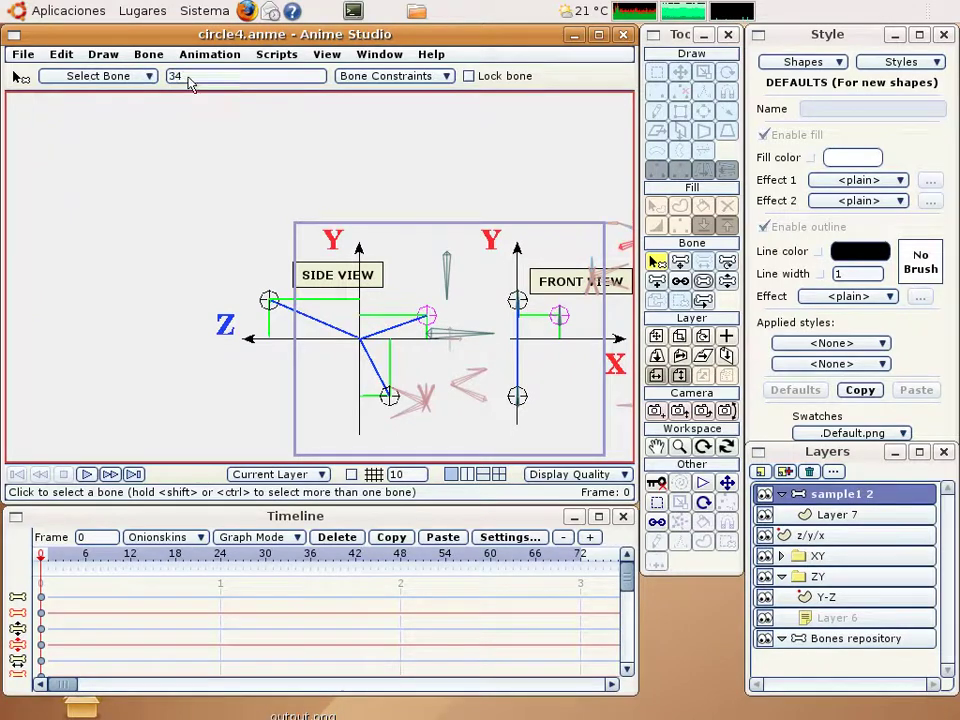
pyautogui.click(110, 80)
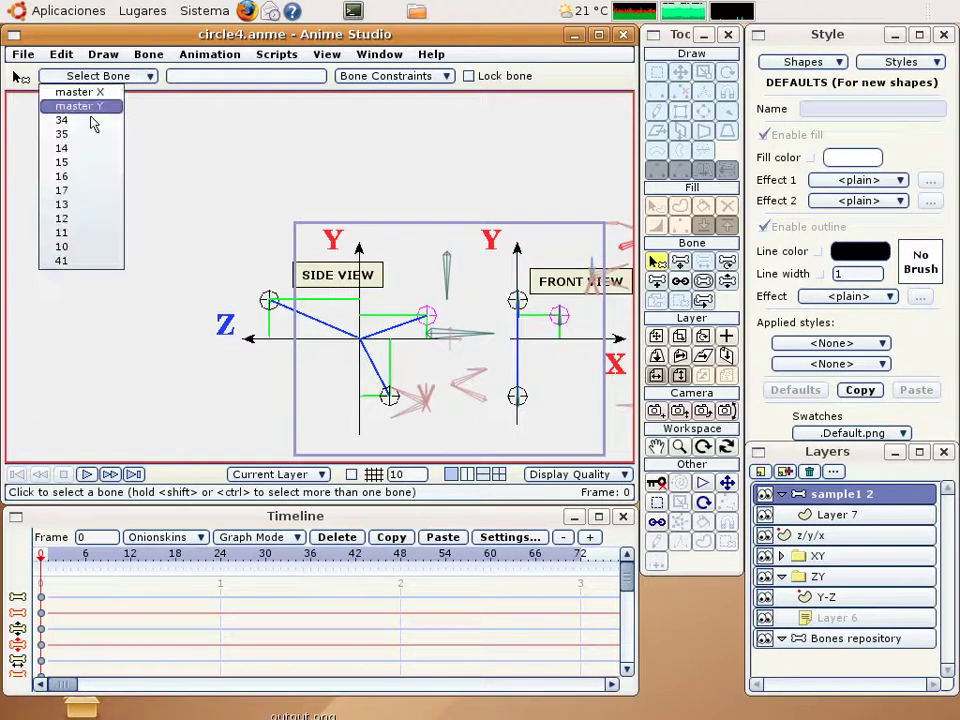
pyautogui.click(68, 134)
pyautogui.scroll(1, 106, 80)
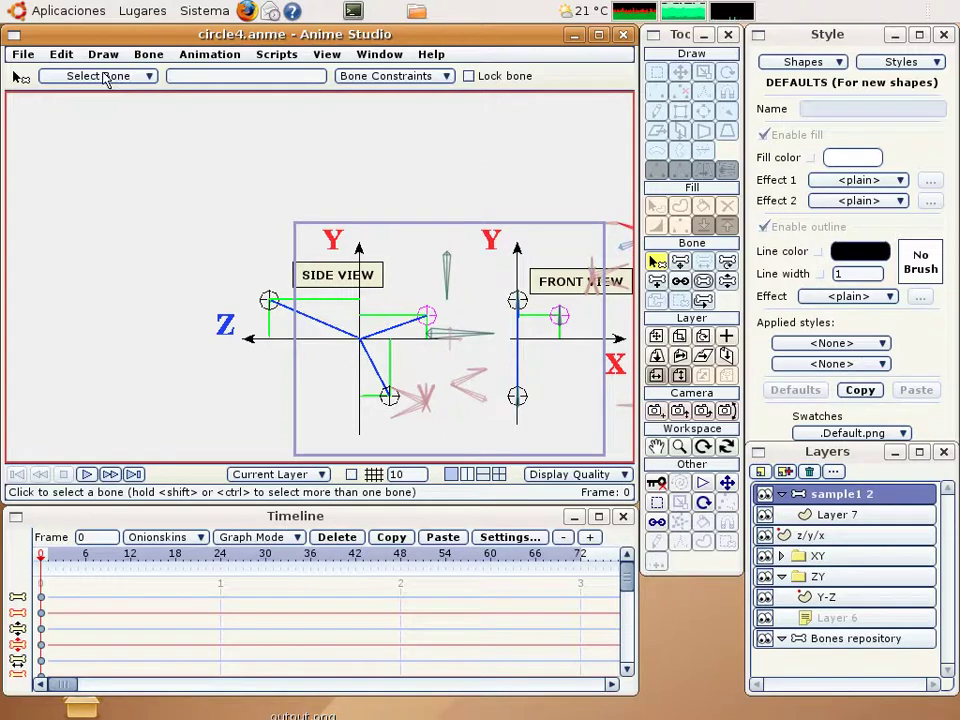
pyautogui.click(110, 82)
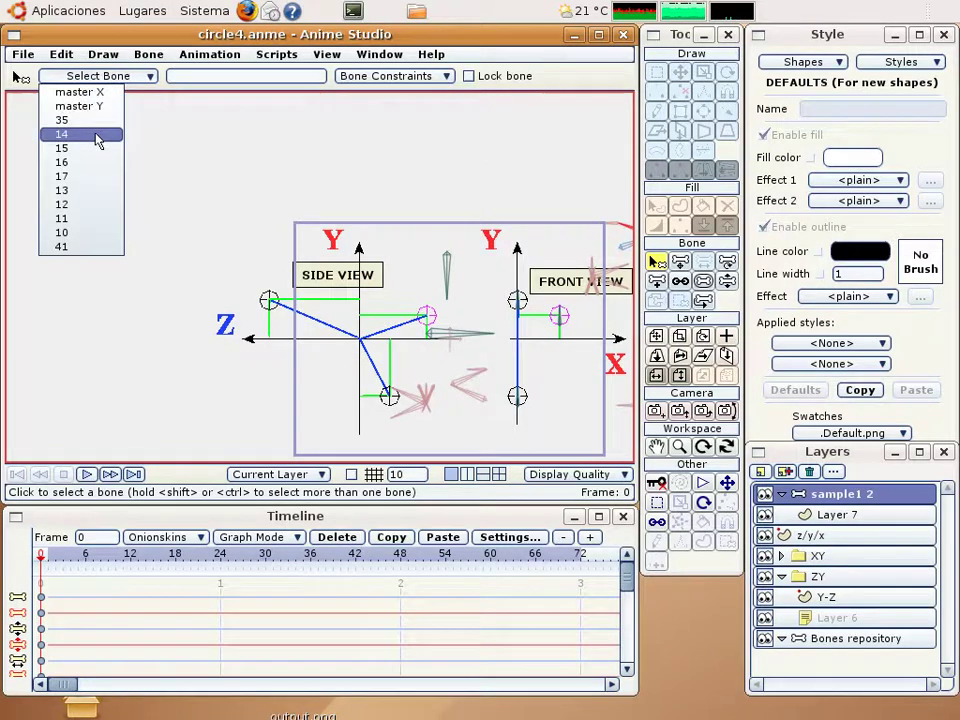
pyautogui.click(82, 133)
pyautogui.scroll(2, 137, 80)
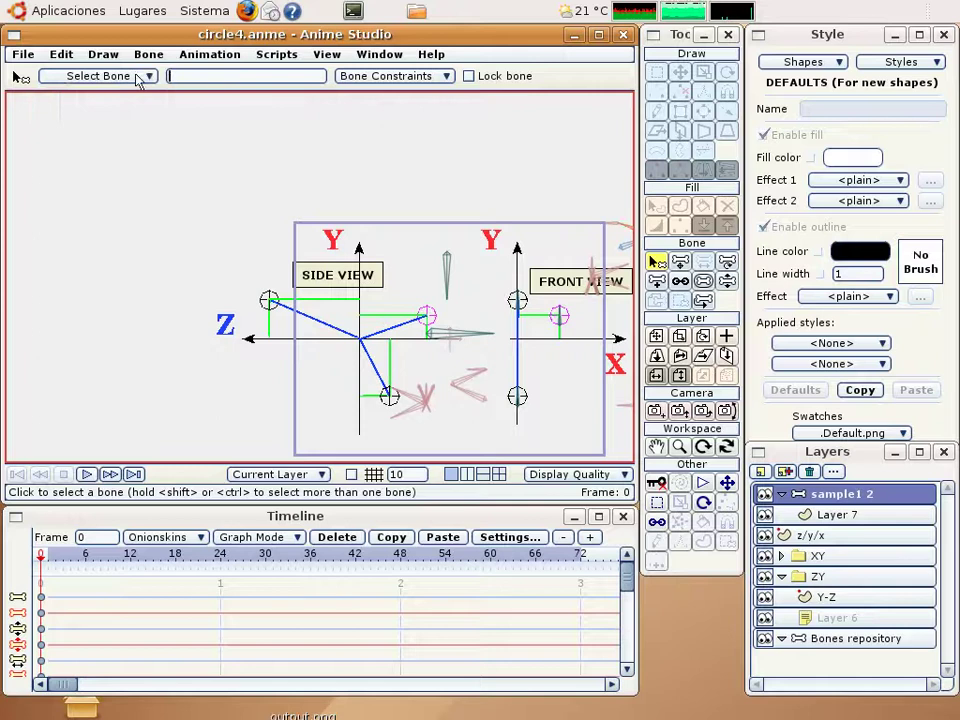
# - Select bones 15, 16 and 17 in turn, then clear the bone selection
pyautogui.click(137, 80)
pyautogui.click(128, 80)
pyautogui.click(89, 140)
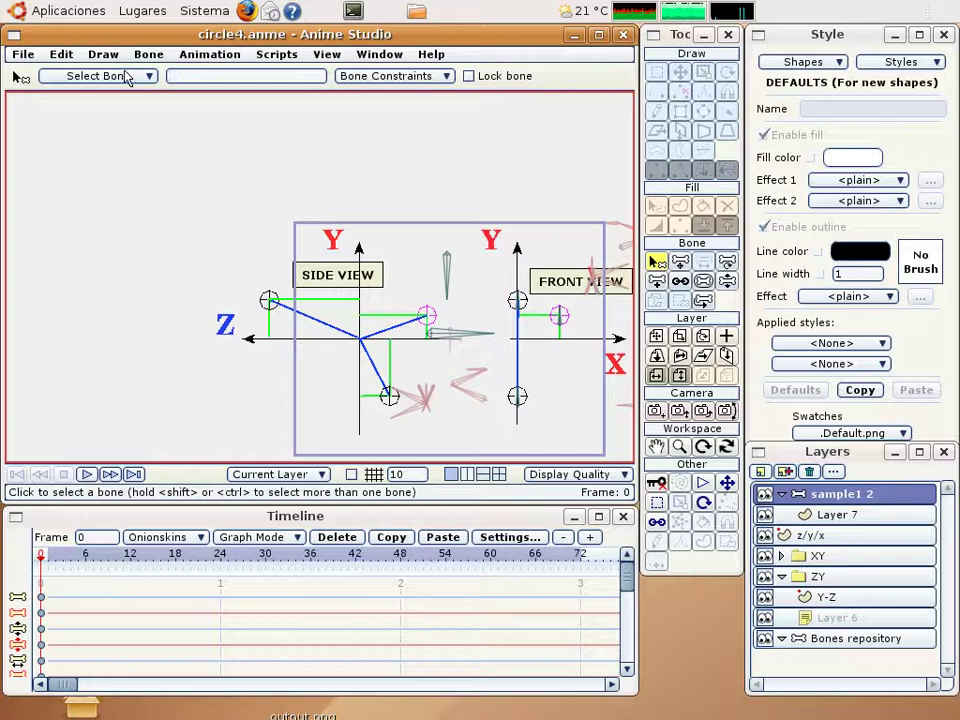
pyautogui.click(128, 80)
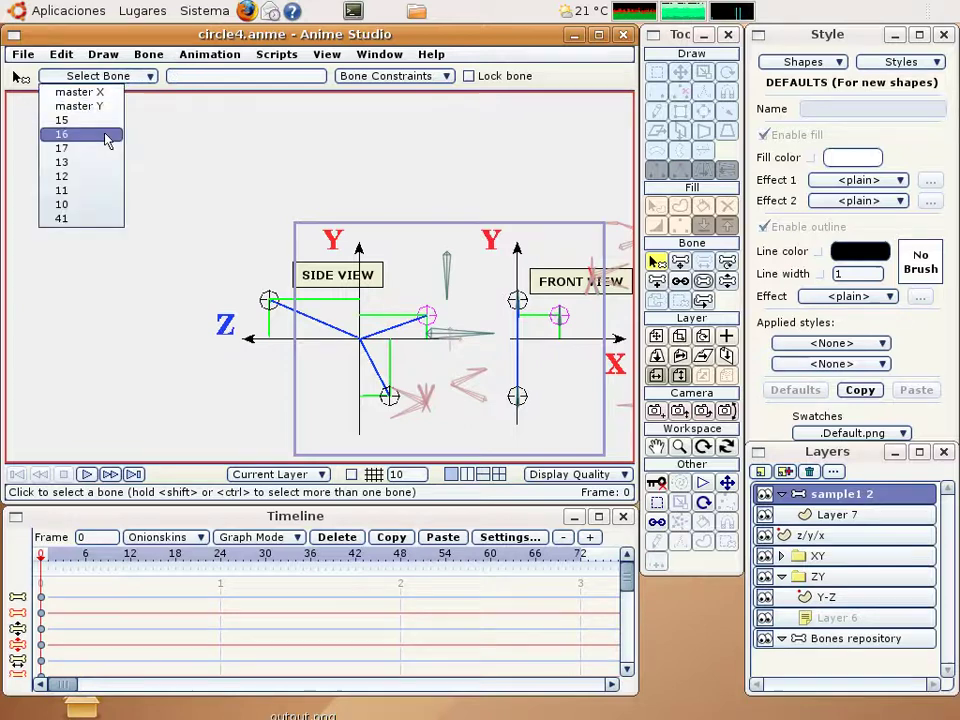
pyautogui.click(88, 125)
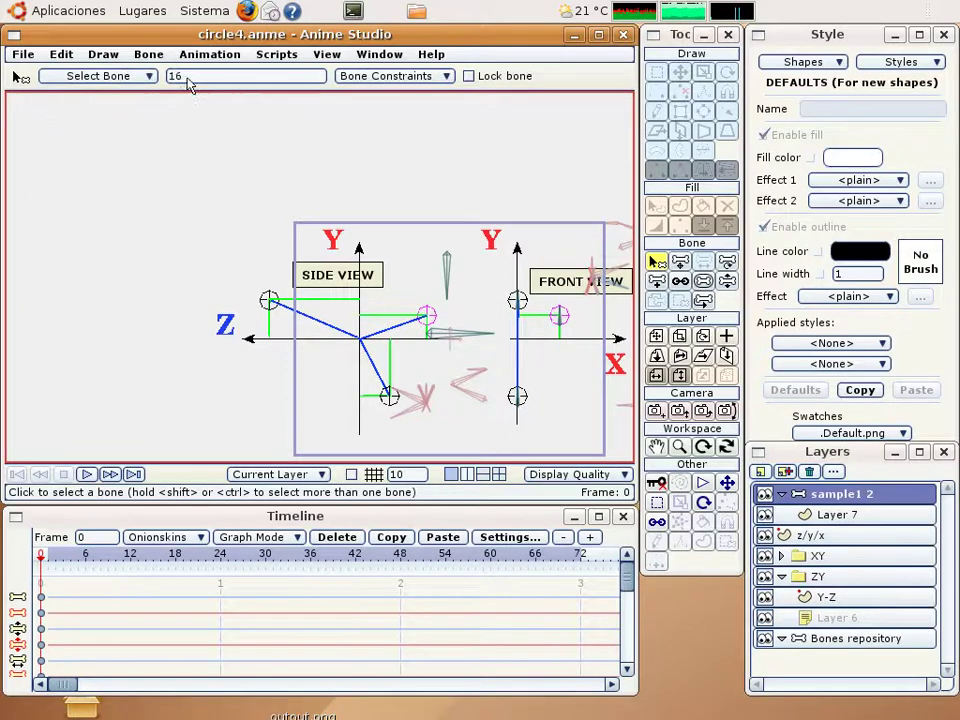
pyautogui.click(126, 80)
pyautogui.click(88, 133)
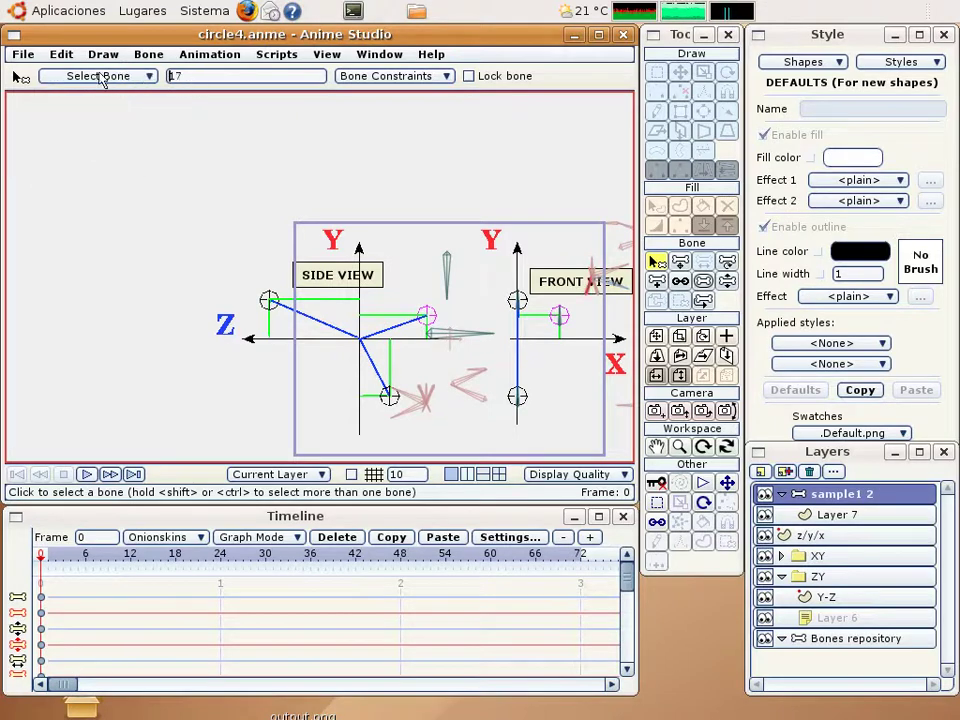
pyautogui.click(60, 108)
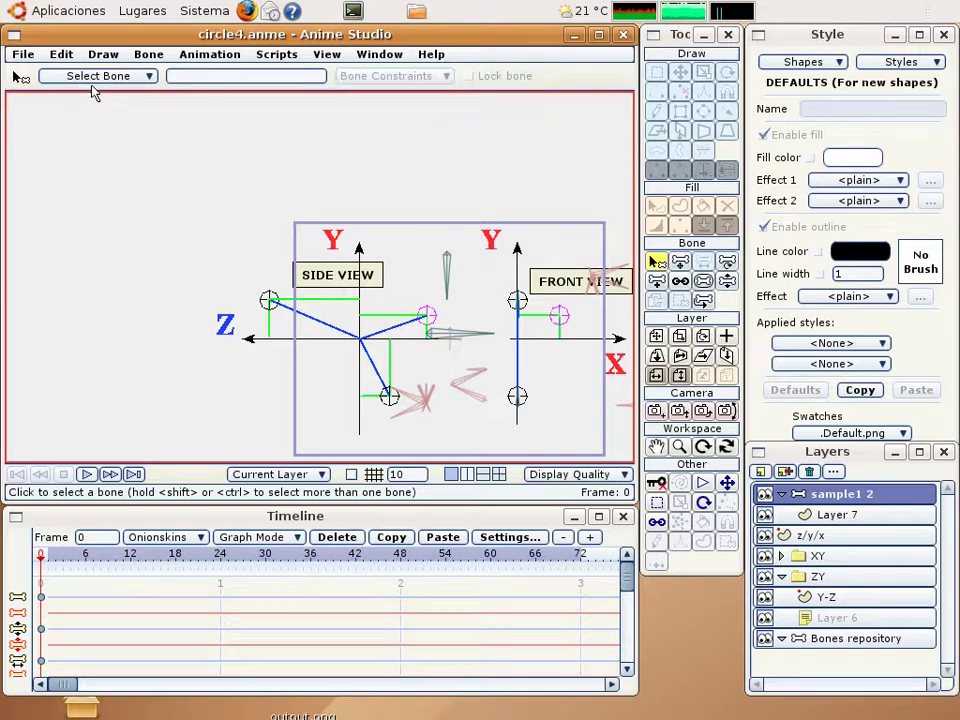
# - Go through bones 13, 11 and 10 and delete, leaving master X, master Y, 11 and 10
pyautogui.click(98, 76)
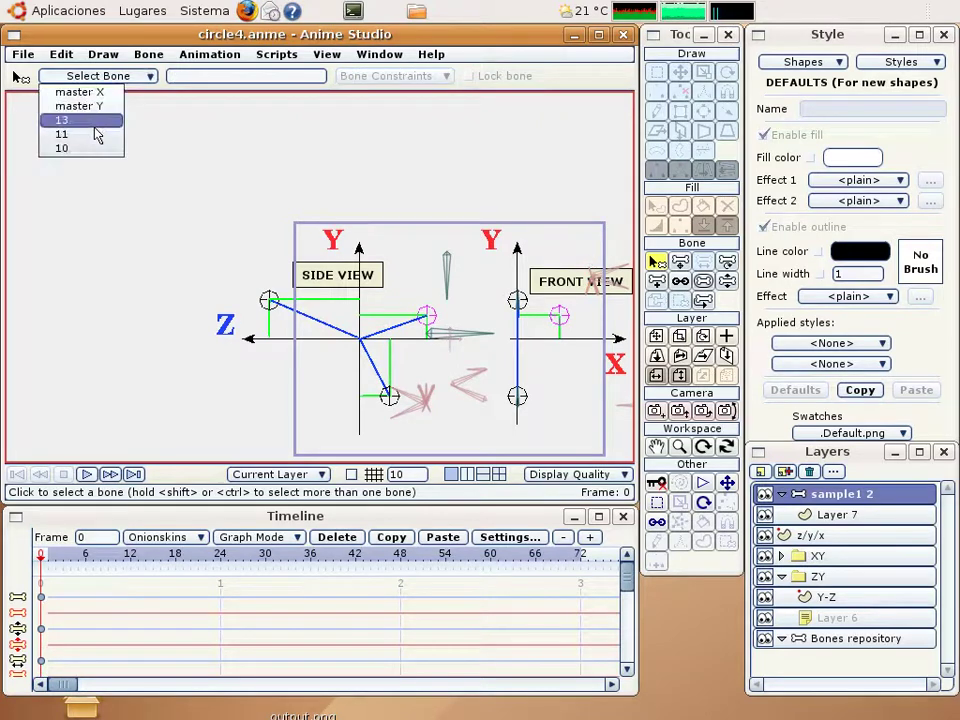
pyautogui.click(97, 135)
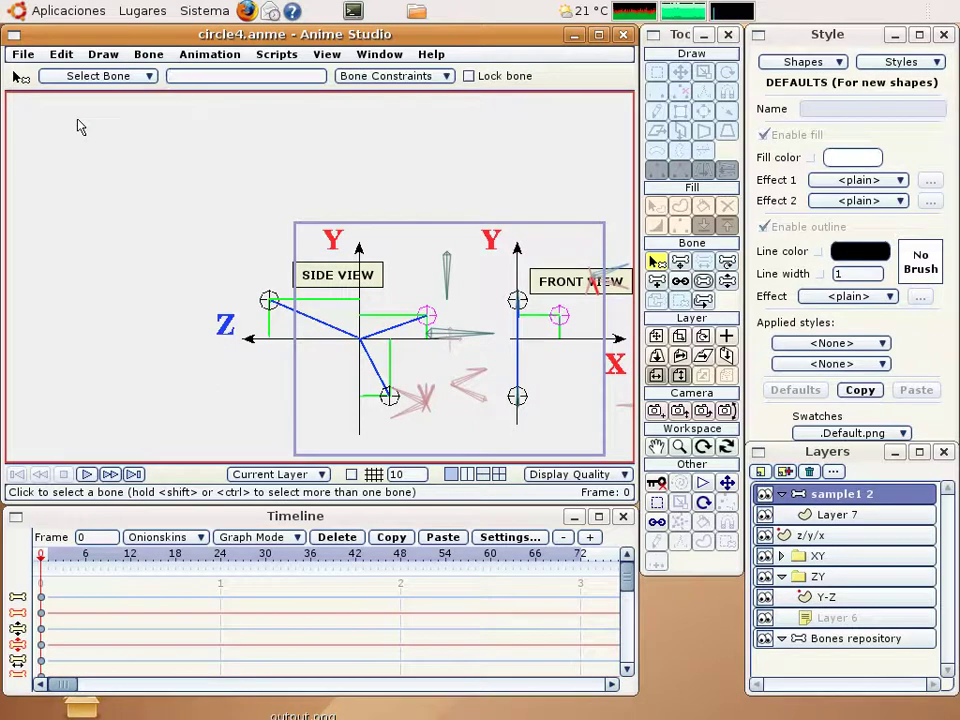
pyautogui.click(100, 76)
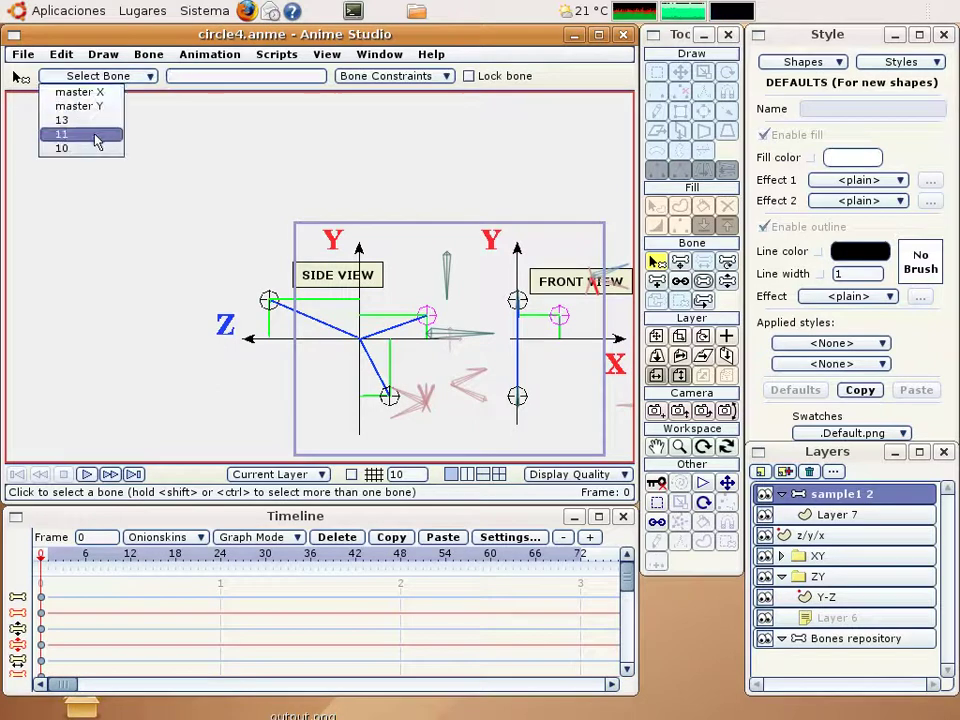
pyautogui.click(97, 136)
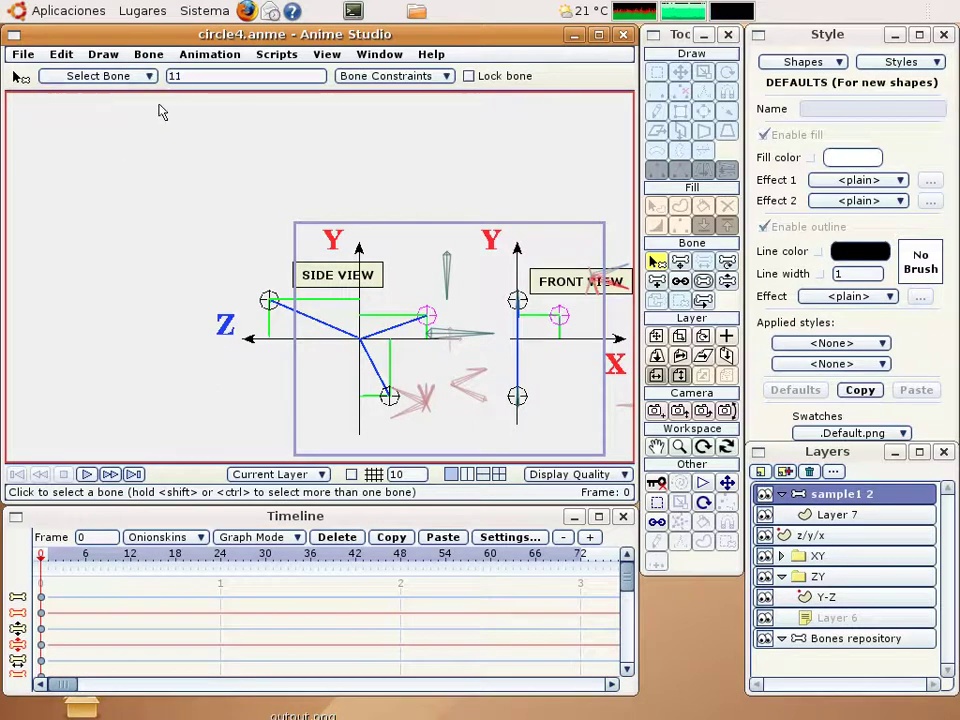
pyautogui.click(115, 76)
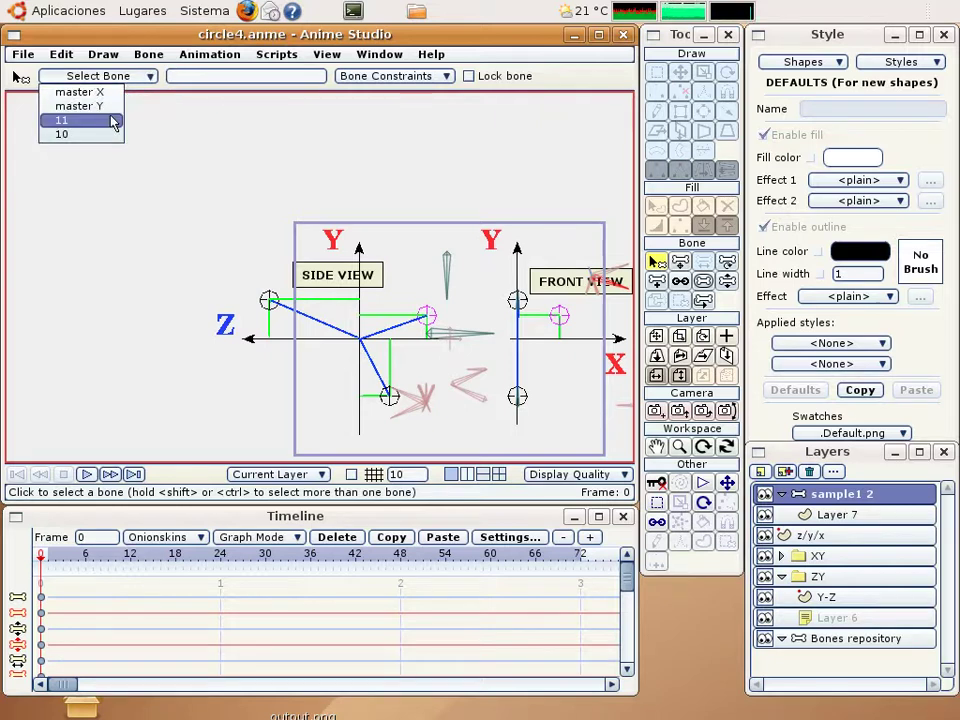
pyautogui.click(100, 135)
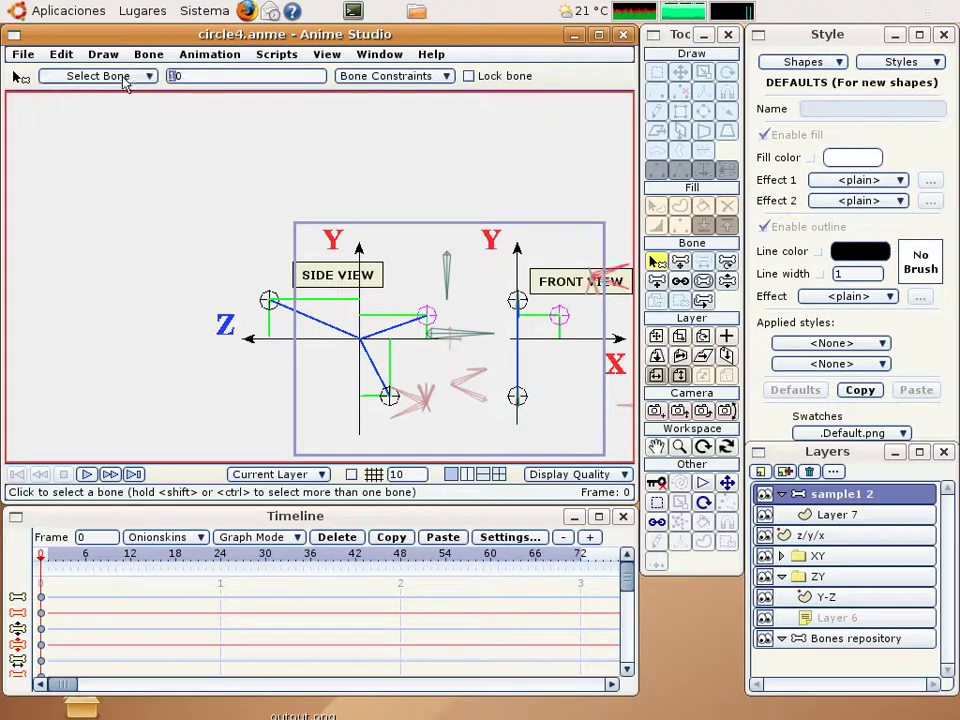
pyautogui.press('BackSpace')
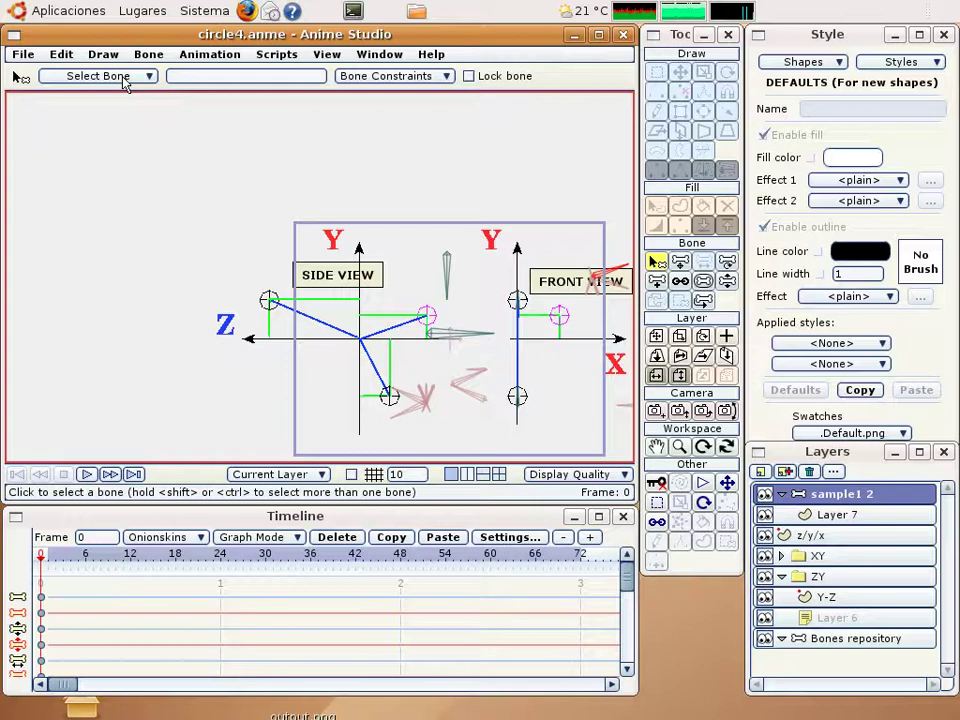
# - Check which bones remain in sample1 2's bone list without choosing one
pyautogui.click(124, 84)
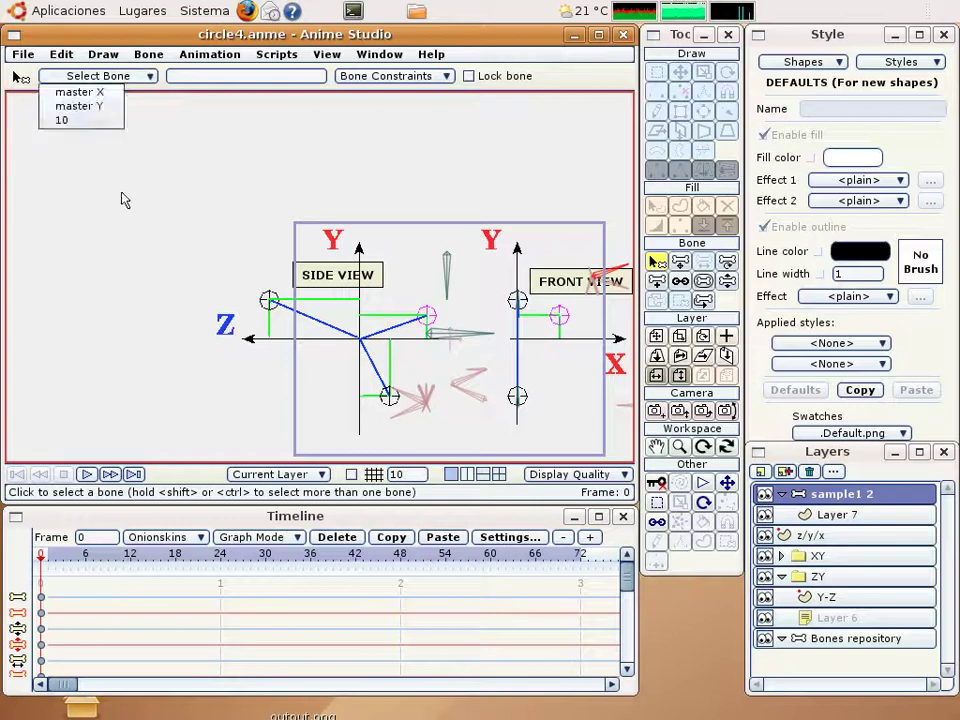
pyautogui.click(124, 200)
pyautogui.click(98, 76)
pyautogui.click(114, 144)
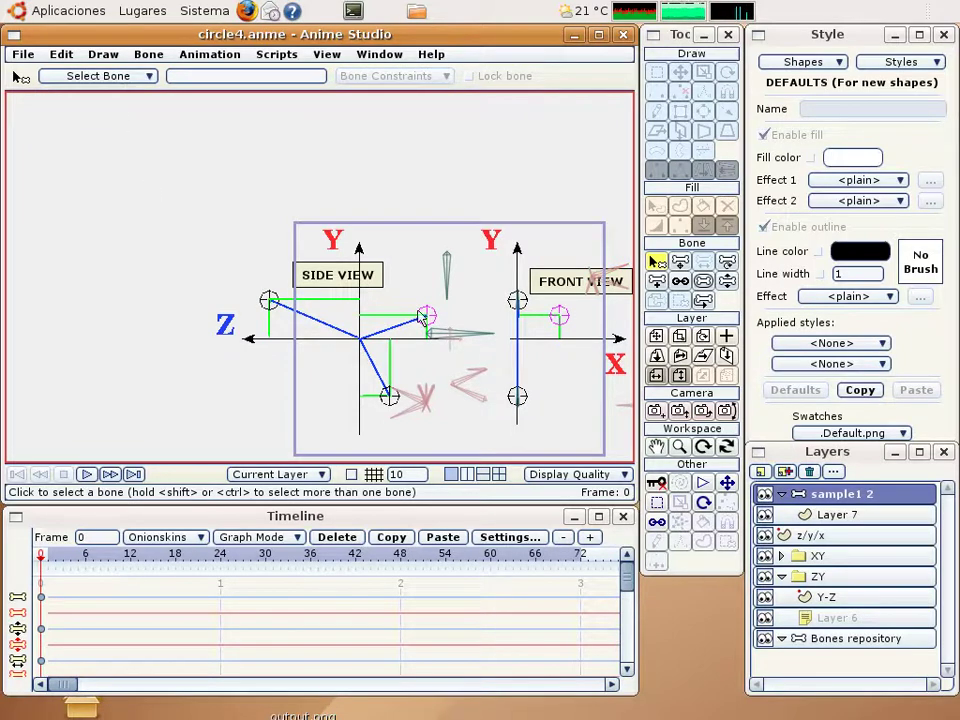
# - In the Bones repository layer, lasso the lowest bone and copy it with the Copy Bones script
pyautogui.click(800, 643)
pyautogui.moveTo(376, 380); pyautogui.dragTo(278, 149, button='right')
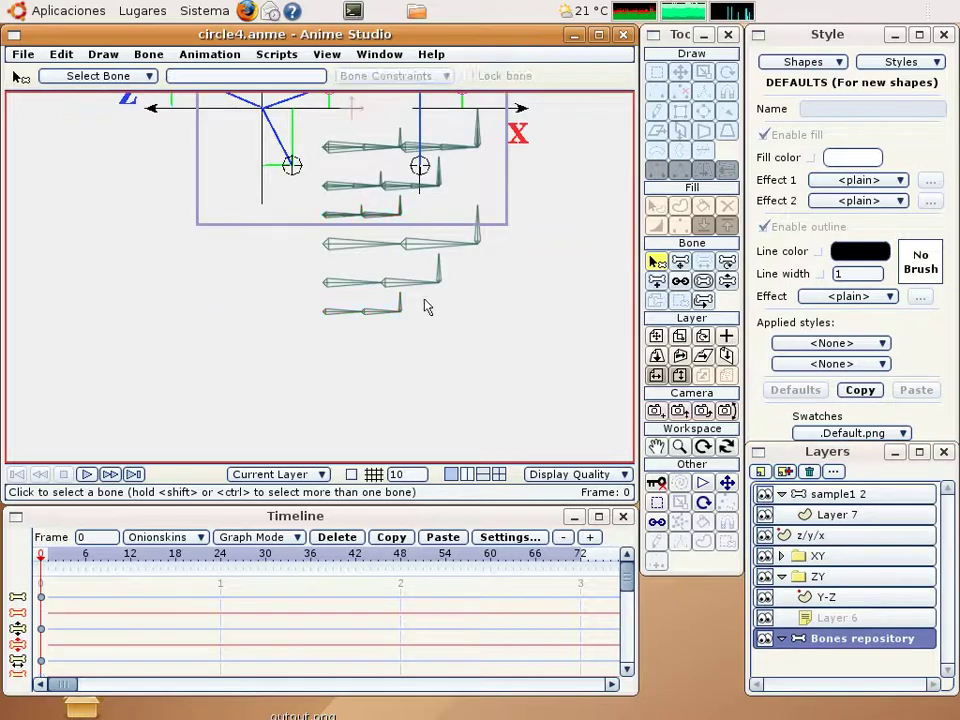
pyautogui.press('g')
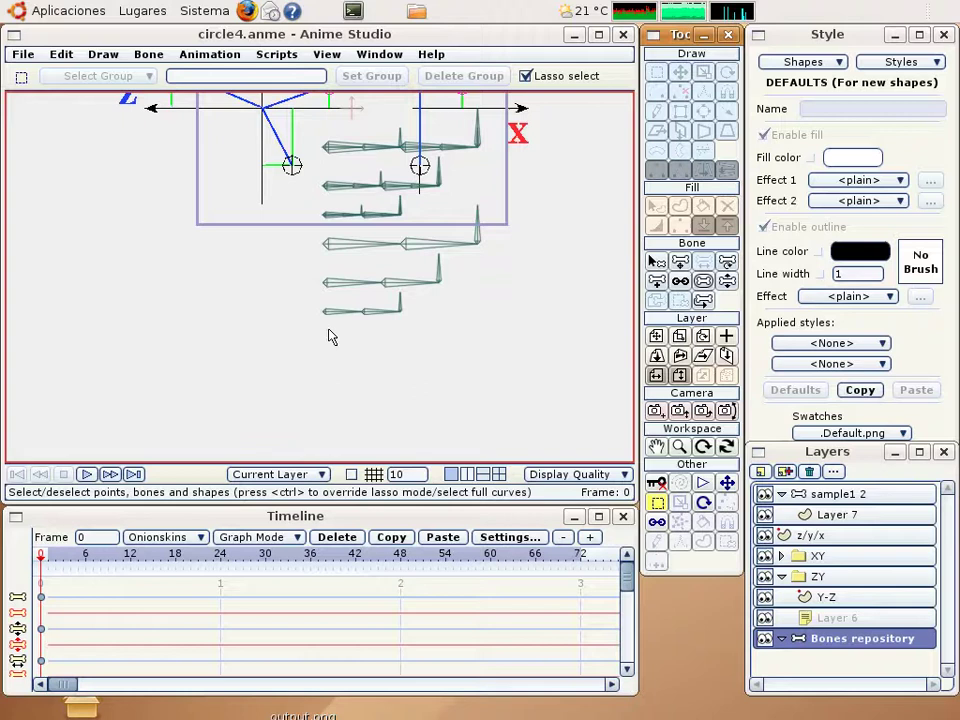
pyautogui.moveTo(400, 292); pyautogui.dragTo(316, 298)
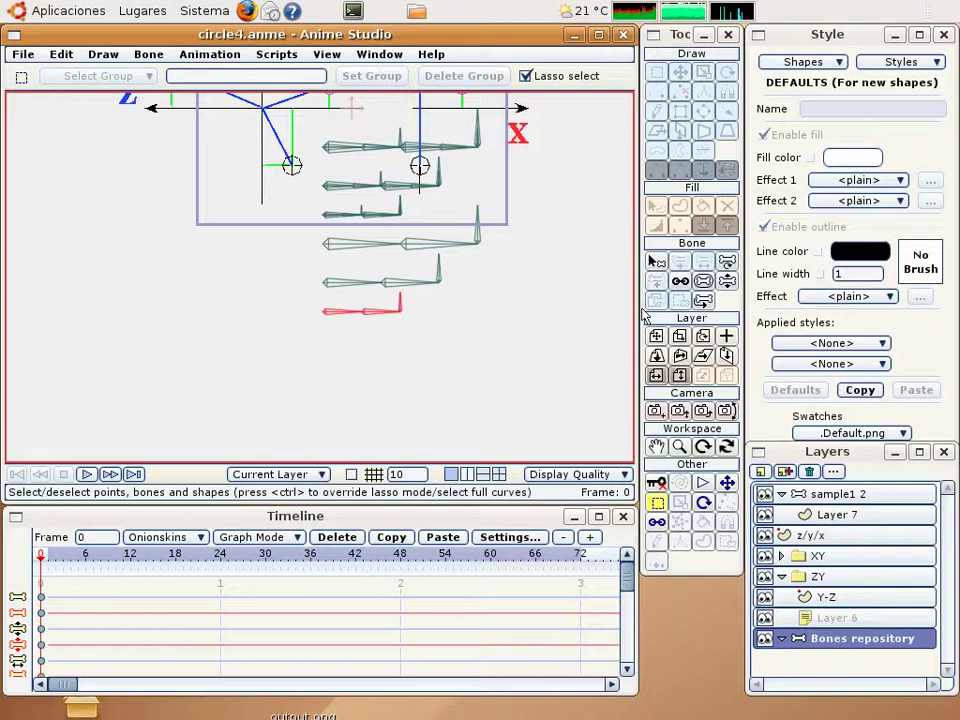
pyautogui.click(277, 54)
pyautogui.moveTo(289, 99)
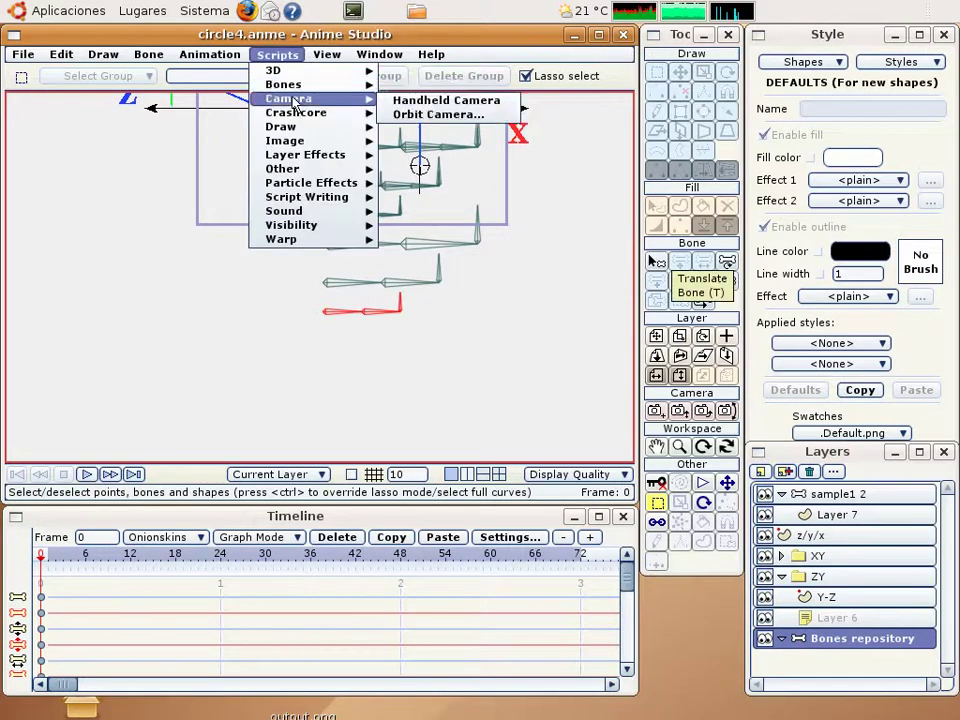
pyautogui.click(412, 86)
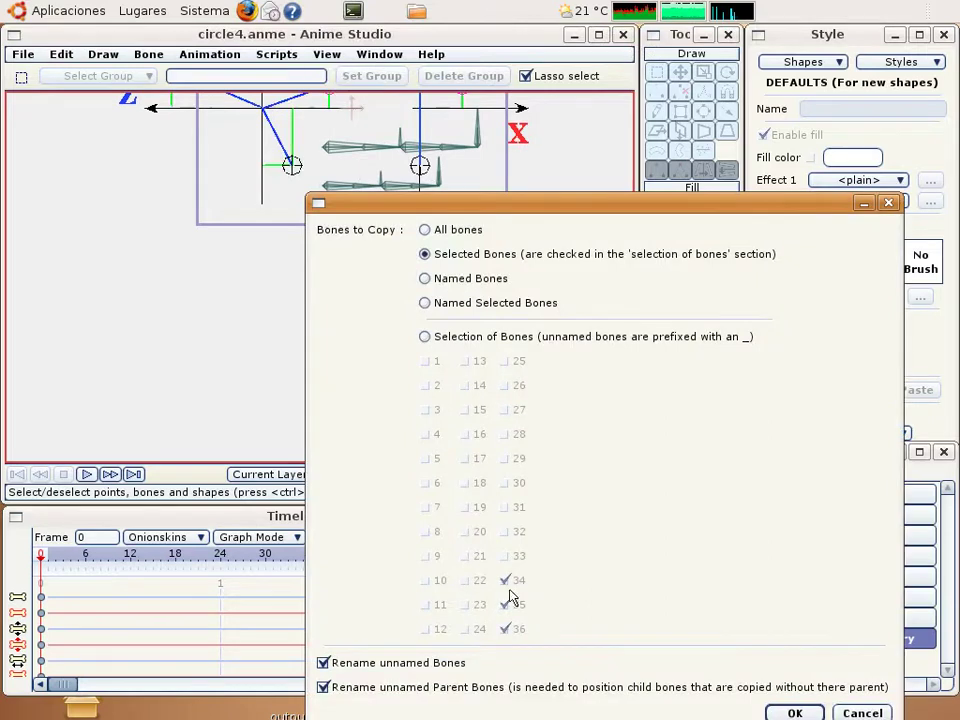
pyautogui.click(790, 712)
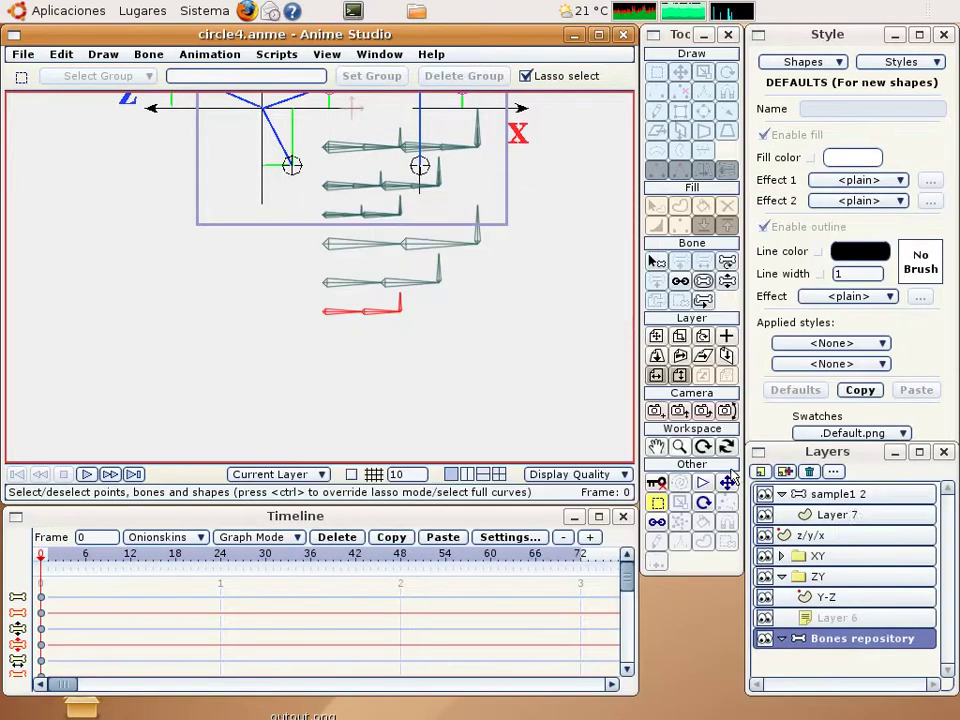
# - Paste the copied bones into the sample1 2 layer via Scripts > Bones > Paste Bones
pyautogui.click(849, 502)
pyautogui.scroll(-2, 360, 261)
pyautogui.scroll(3, 364, 368)
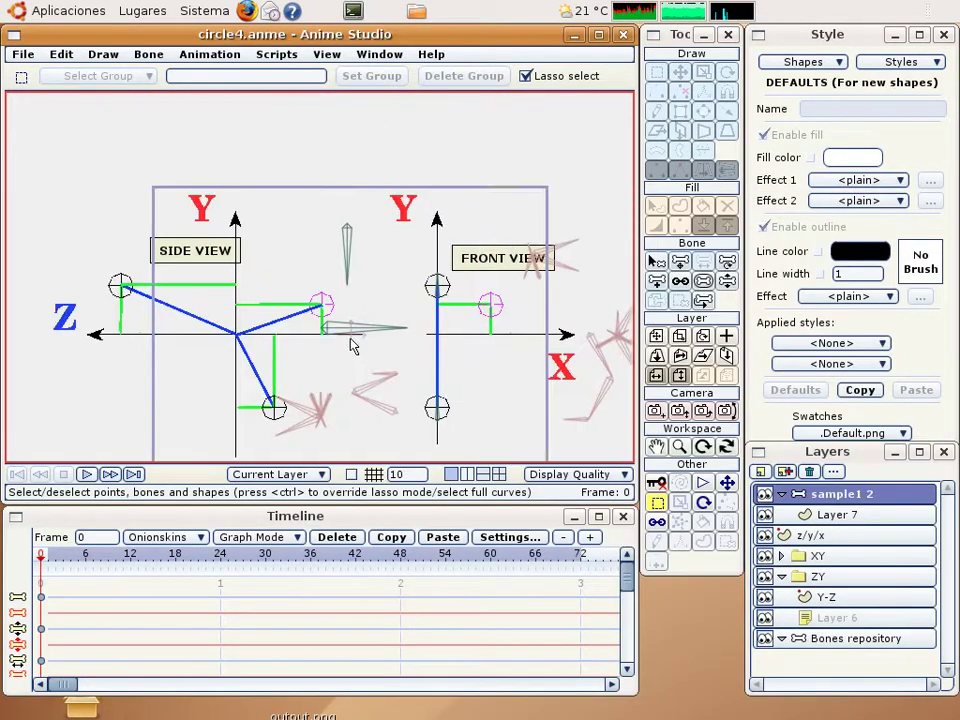
pyautogui.moveTo(354, 343); pyautogui.dragTo(340, 288, button='right')
pyautogui.click(277, 54)
pyautogui.moveTo(300, 98)
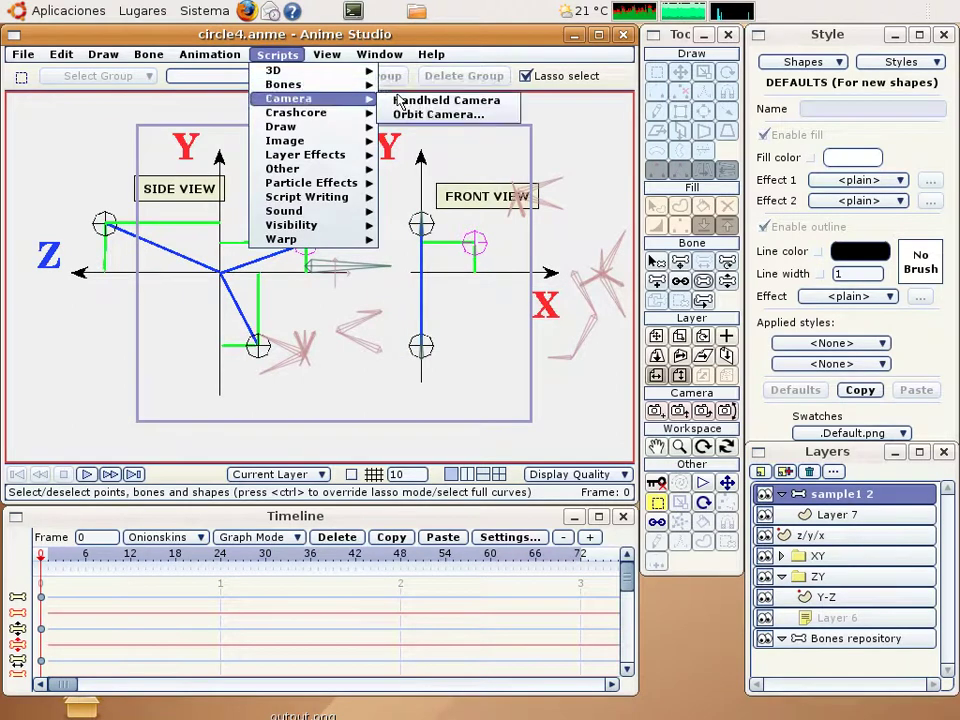
pyautogui.click(429, 100)
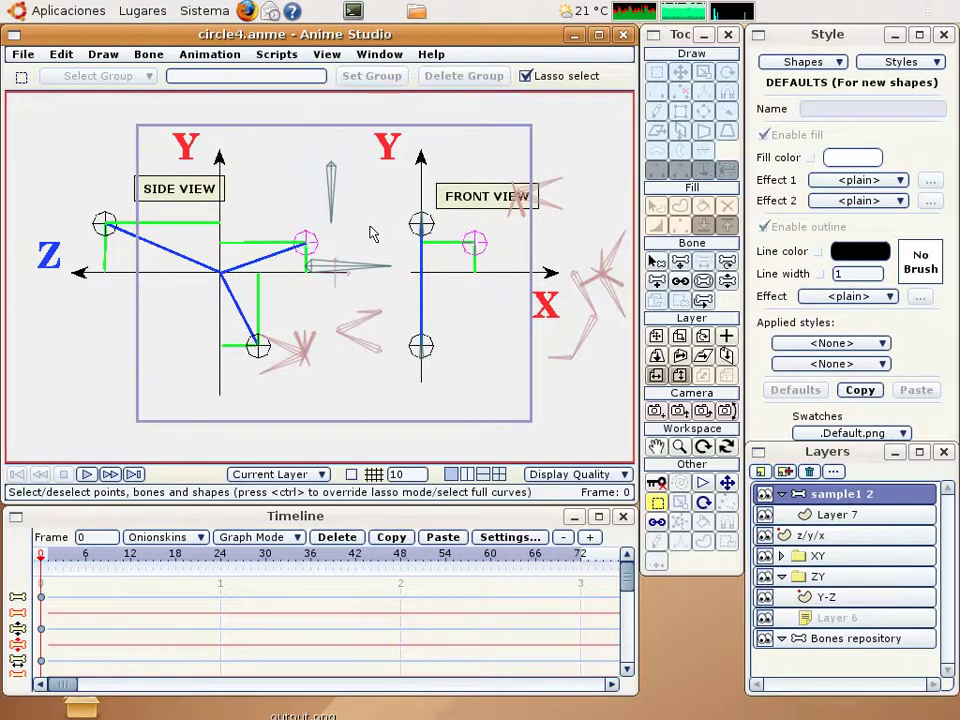
# - Translate the pasted bone from the front-view origin down onto the green arm
pyautogui.scroll(-3, 372, 240)
pyautogui.click(680, 261)
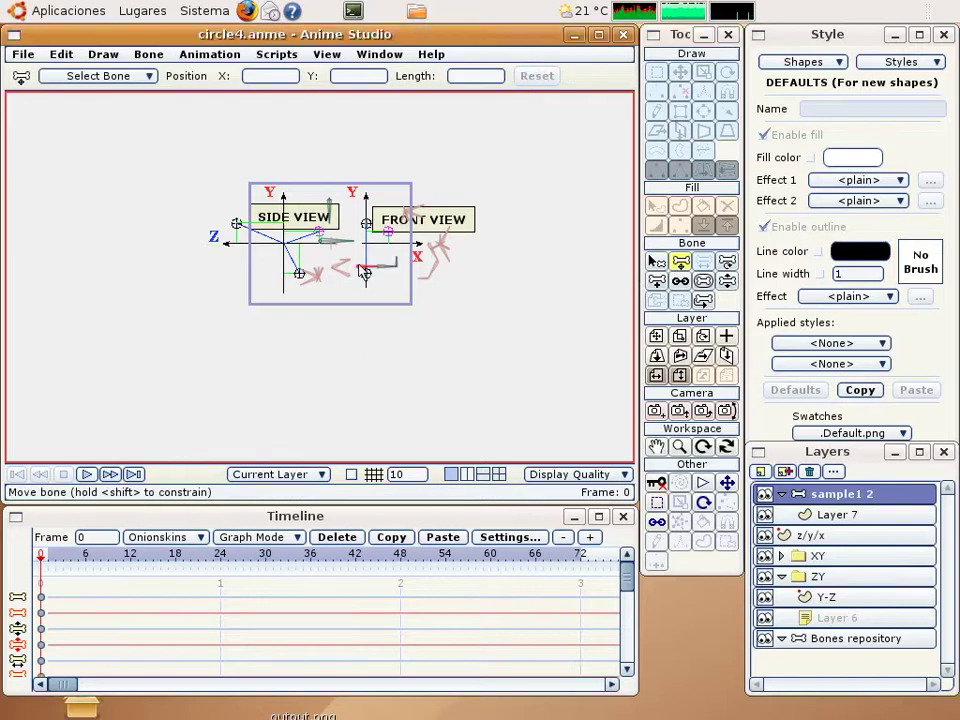
pyautogui.click(375, 228)
pyautogui.scroll(3, 374, 227)
pyautogui.scroll(3, 374, 227)
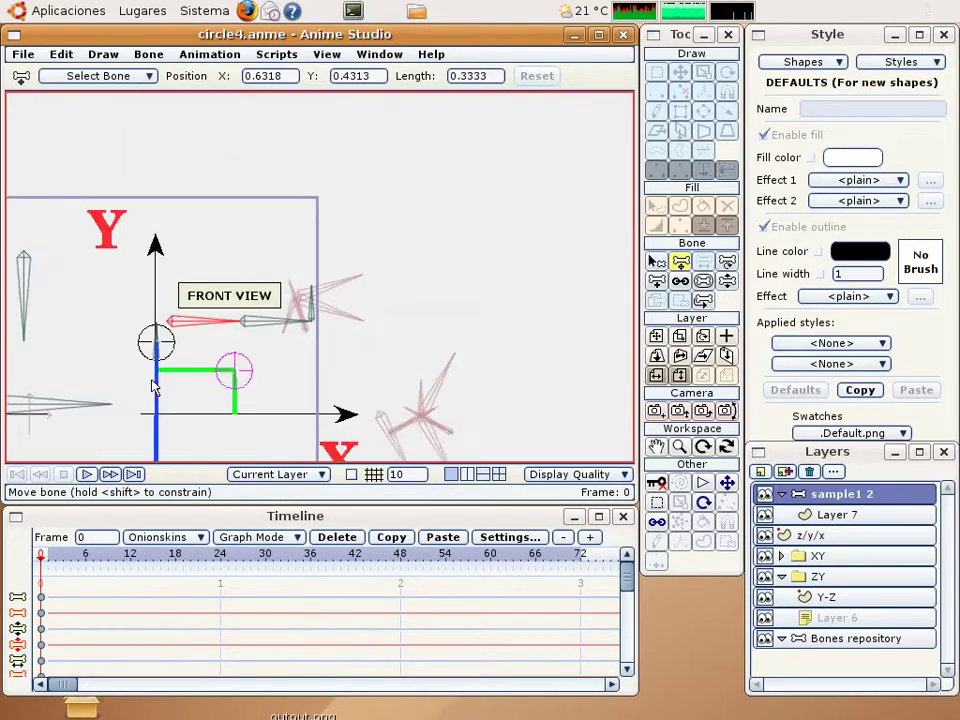
pyautogui.scroll(2, 312, 222)
pyautogui.scroll(2, 312, 222)
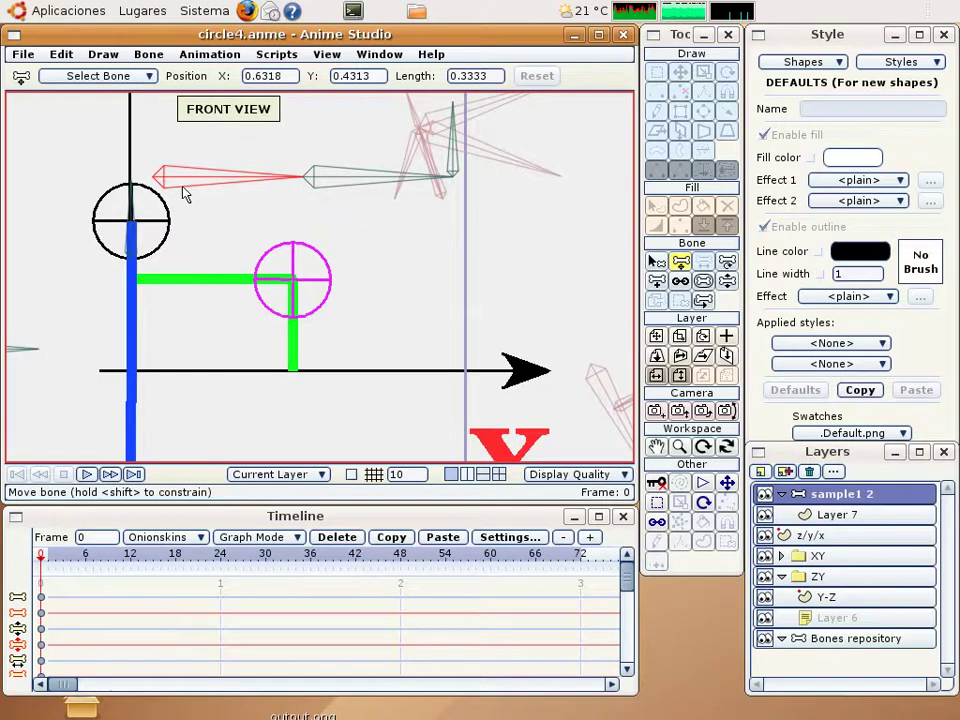
pyautogui.moveTo(183, 194); pyautogui.dragTo(163, 295)
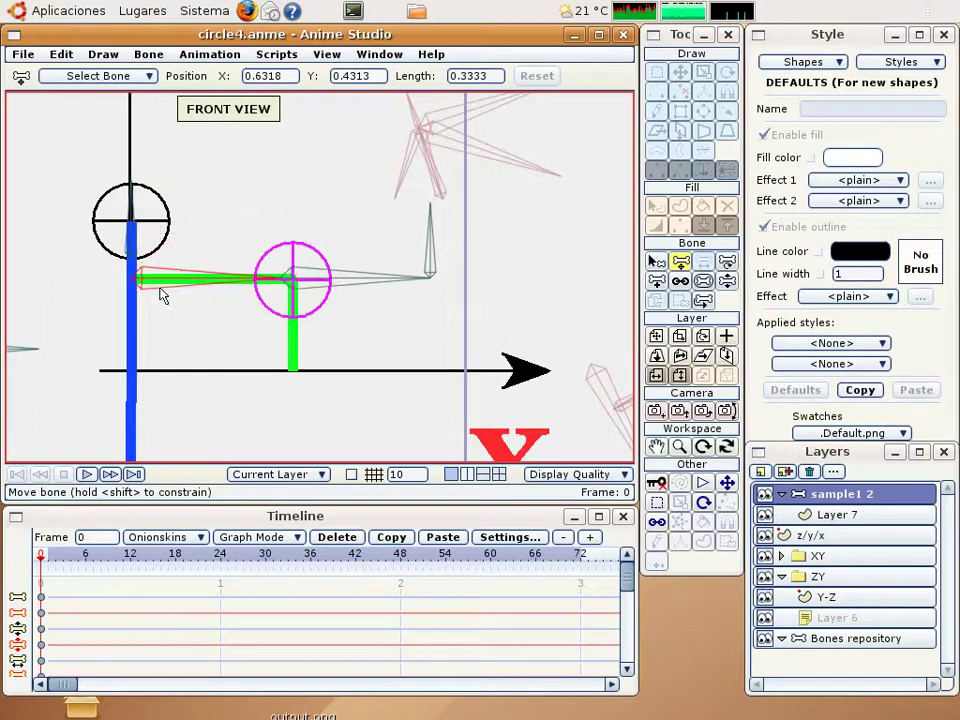
pyautogui.scroll(2, 381, 279)
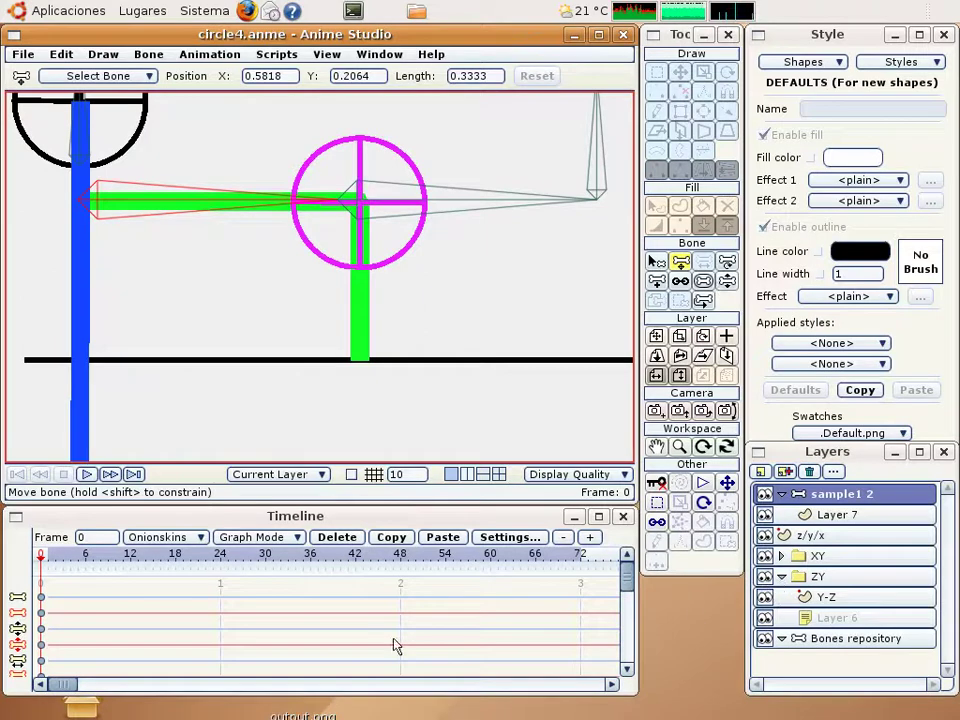
# - At frame 1, scale the pasted bone down to about half its length
pyautogui.hotkey('ctrl', 'Right')
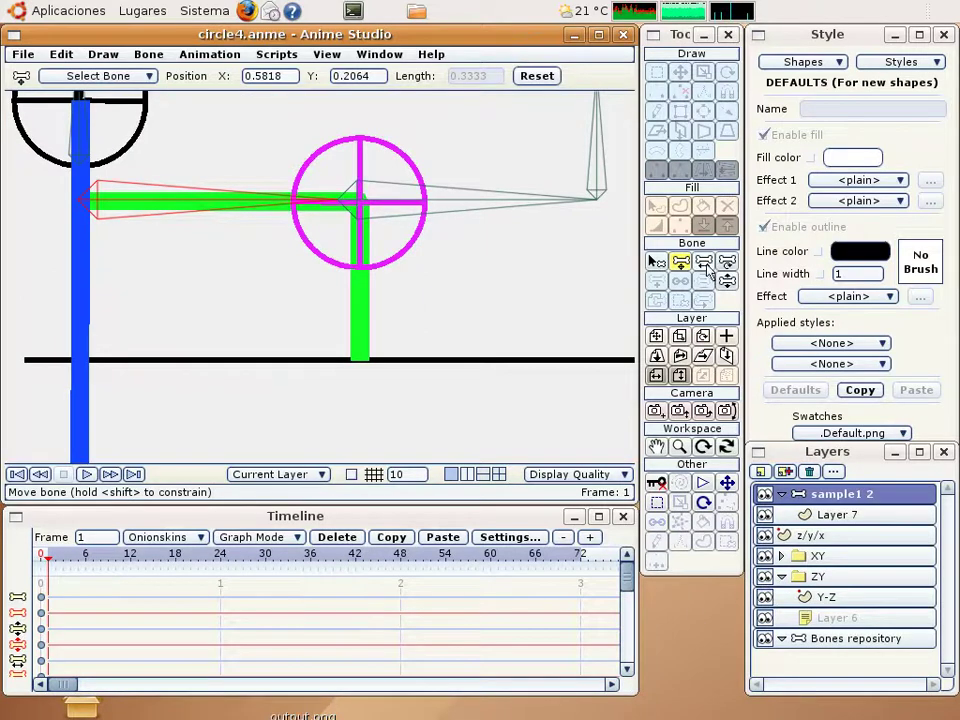
pyautogui.click(704, 263)
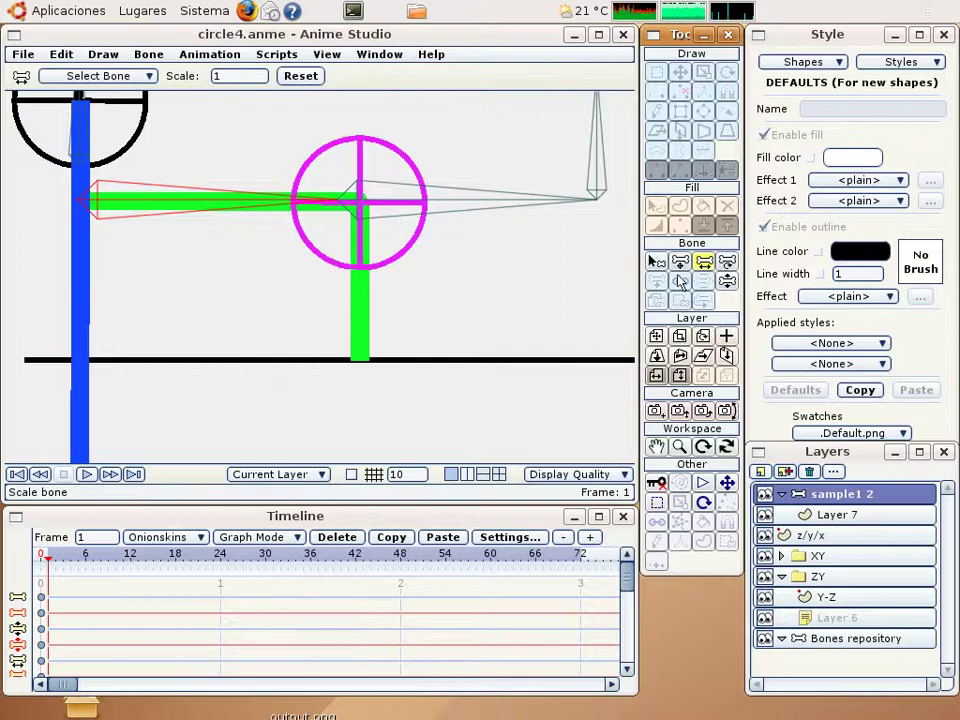
pyautogui.click(656, 262)
pyautogui.click(656, 503)
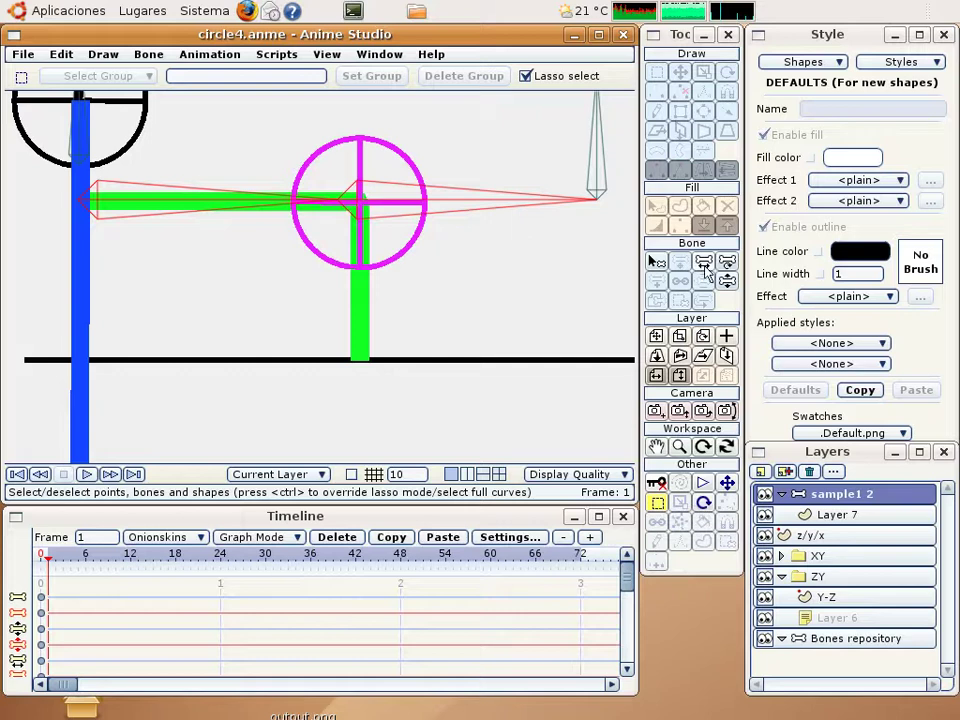
pyautogui.press('s')
pyautogui.moveTo(490, 268); pyautogui.dragTo(441, 252)
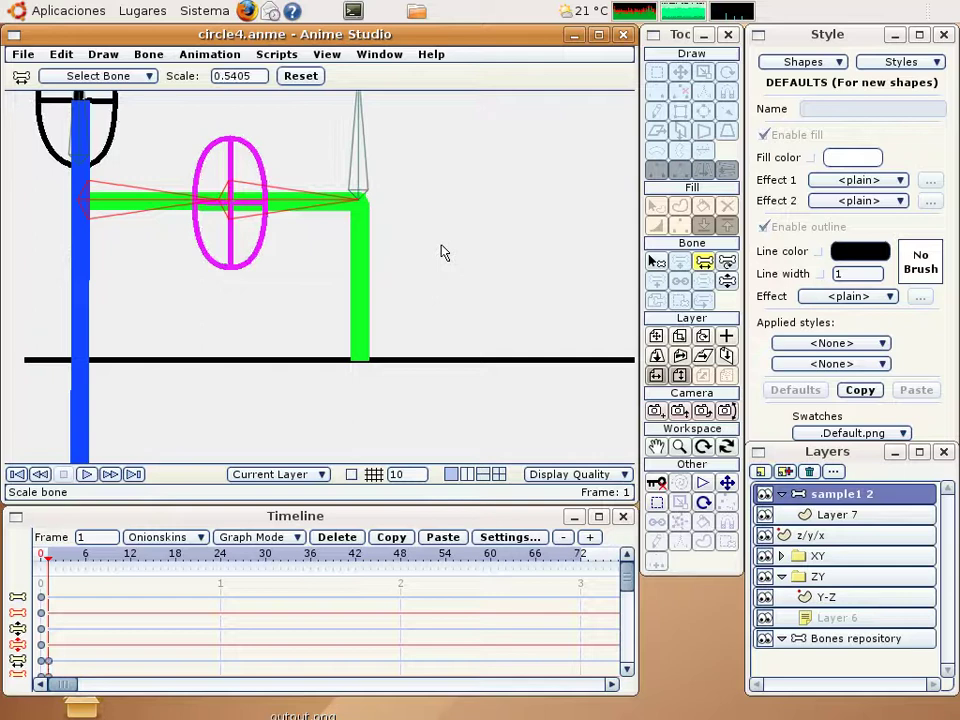
pyautogui.click(655, 262)
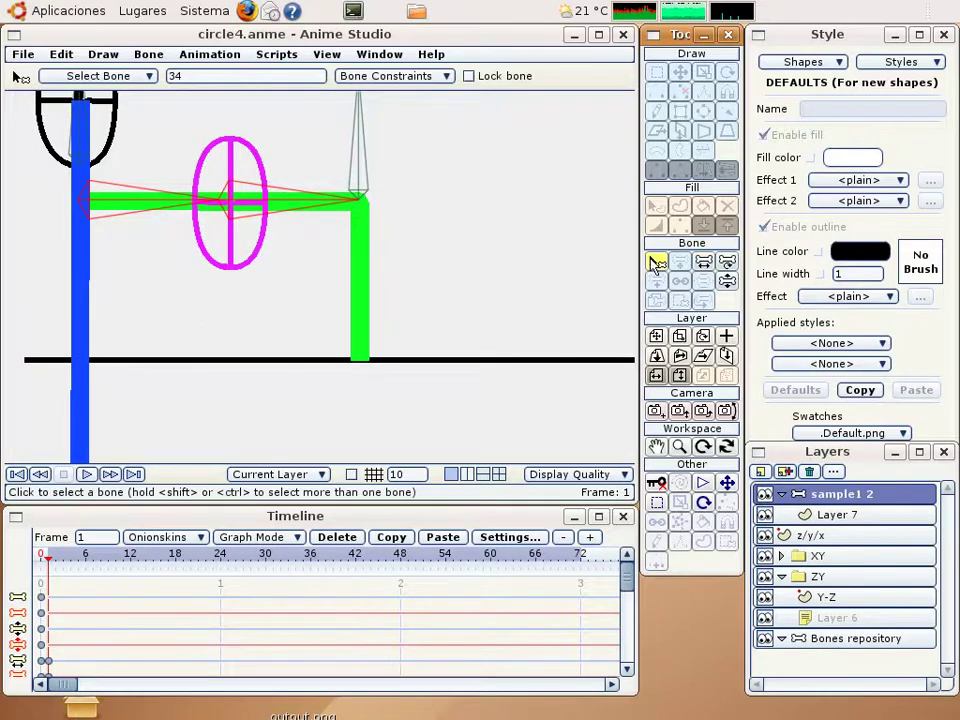
pyautogui.click(702, 263)
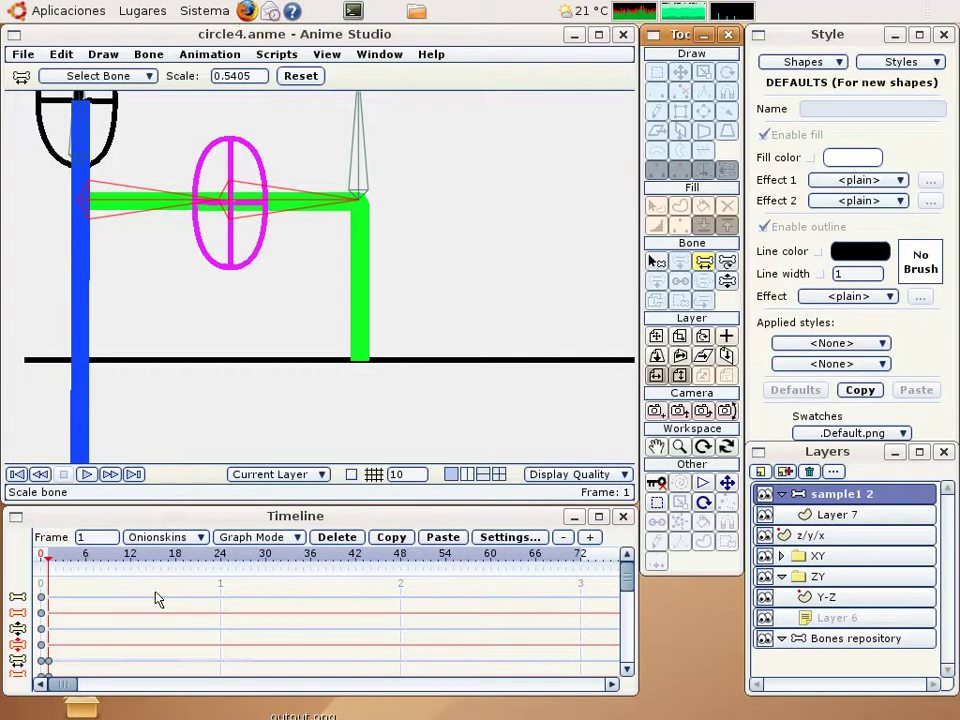
# - Select the frame-0 key on the bottom timeline channel and return to the frame 0 rest pose
pyautogui.click(628, 669)
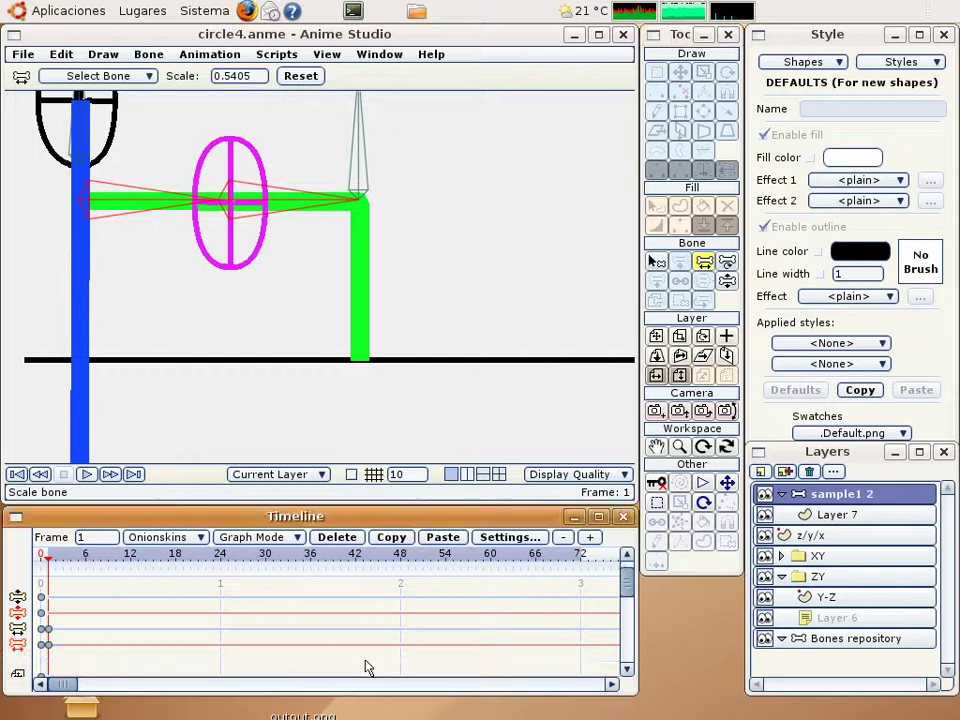
pyautogui.click(49, 645)
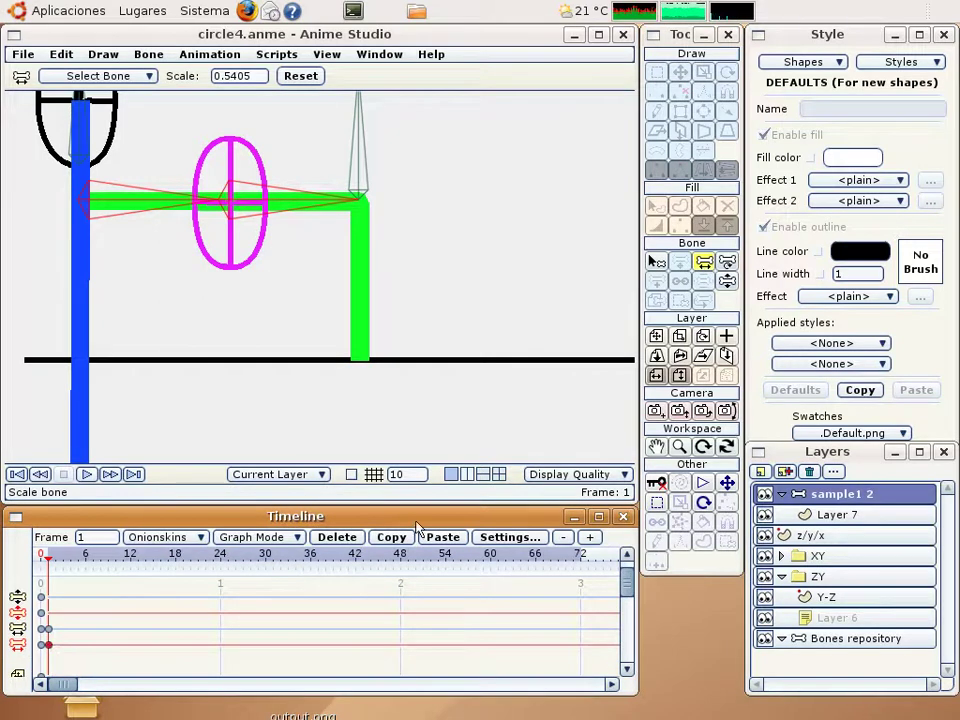
pyautogui.hotkey('ctrl', 'Left')
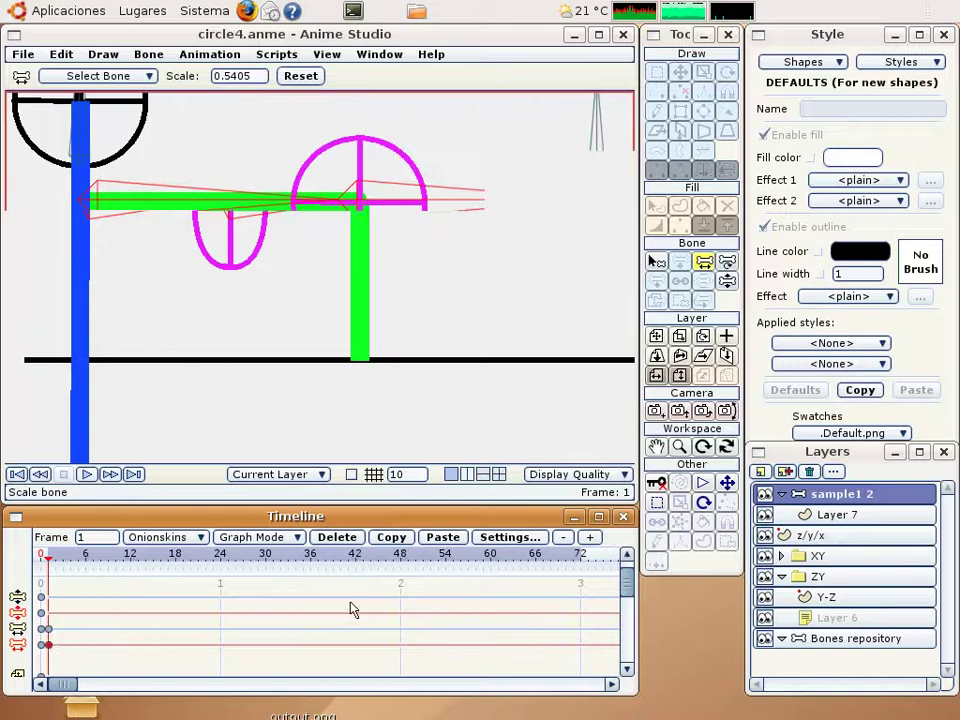
pyautogui.press('b')
pyautogui.moveTo(82, 622); pyautogui.dragTo(46, 662)
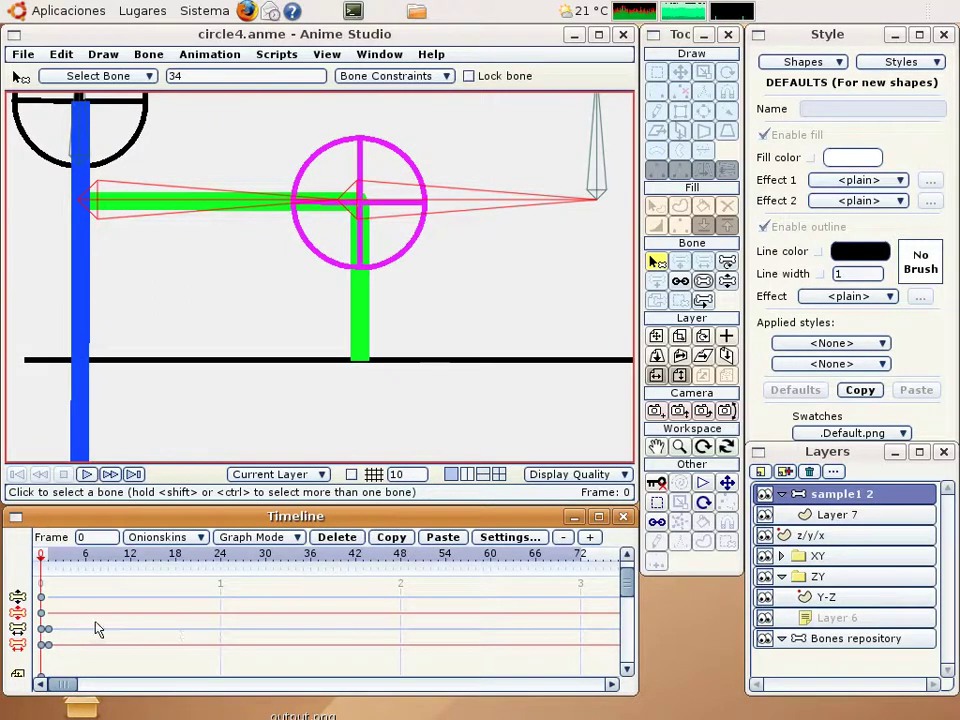
# - Select the frame-0 keys and translate the pasted bone up toward the top of the front view
pyautogui.moveTo(86, 621); pyautogui.dragTo(46, 670)
pyautogui.scroll(-4, 428, 428)
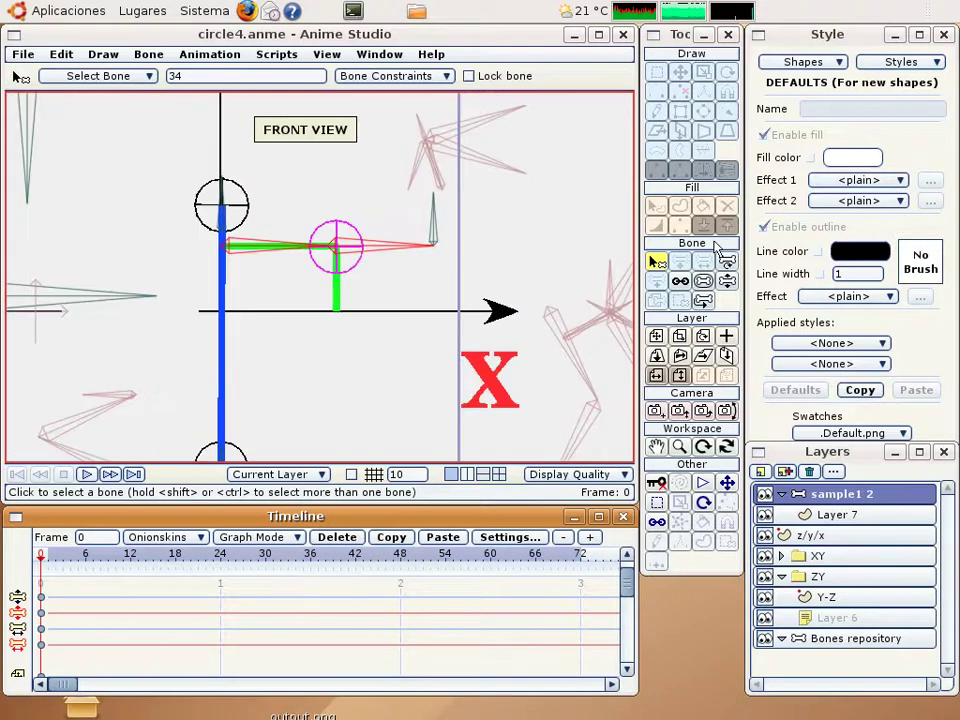
pyautogui.click(680, 262)
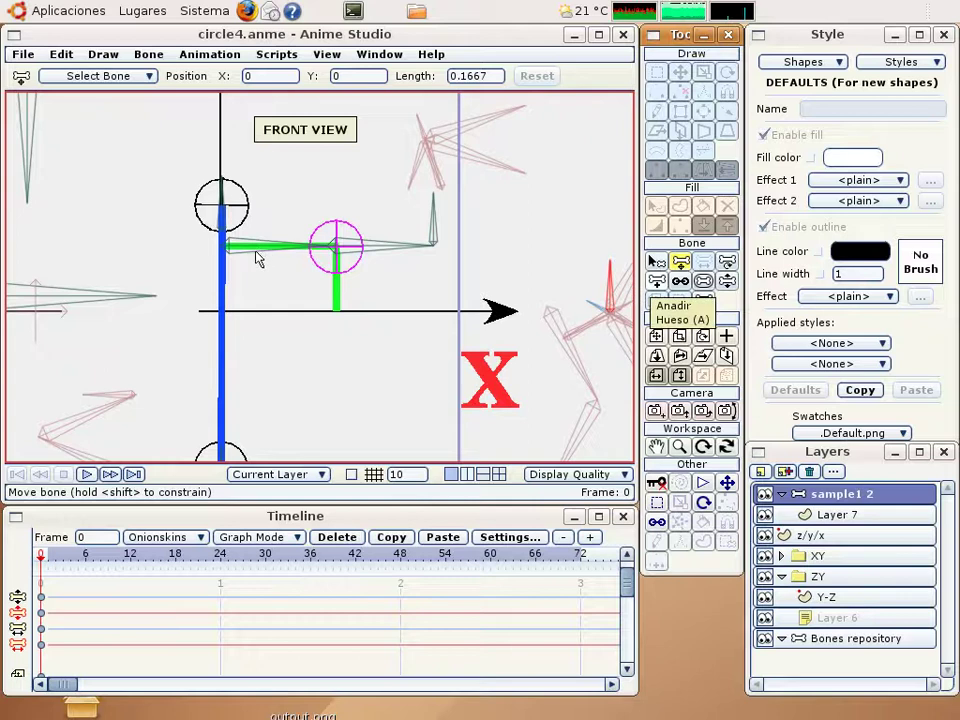
pyautogui.moveTo(257, 259)
pyautogui.mouseDown()
pyautogui.moveTo(396, 260)
pyautogui.moveTo(396, 328)
pyautogui.moveTo(263, 157)
pyautogui.mouseUp()
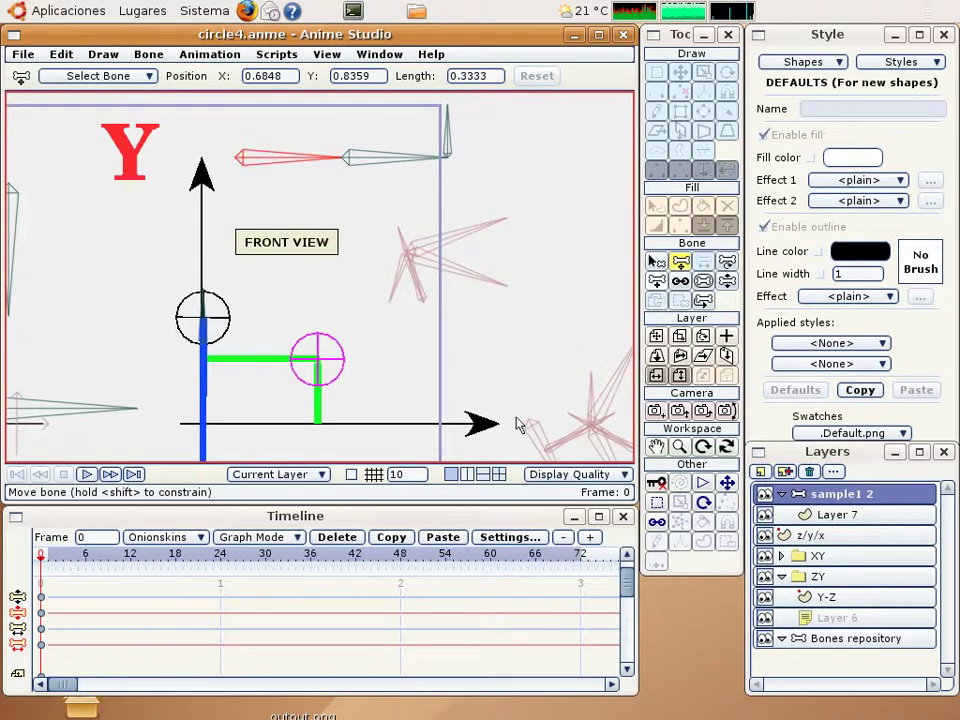
# - Zoom in and out to check the bone placement, then choose the Manipulate Bones tool
pyautogui.scroll(1, 401, 390)
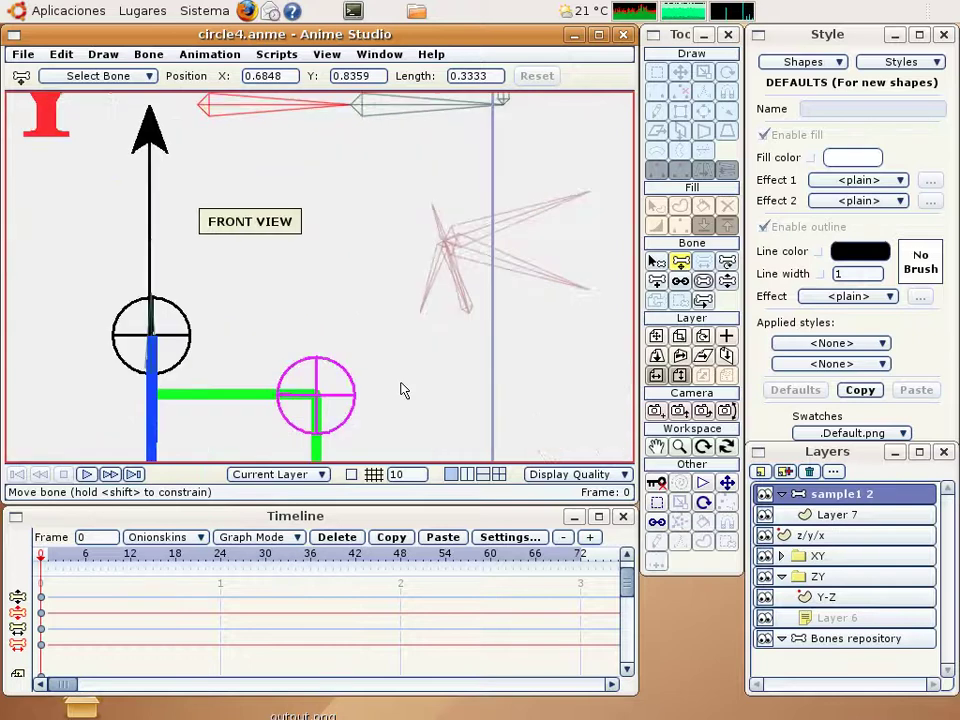
pyautogui.scroll(1, 396, 285)
pyautogui.scroll(2, 396, 286)
pyautogui.scroll(-1, 396, 286)
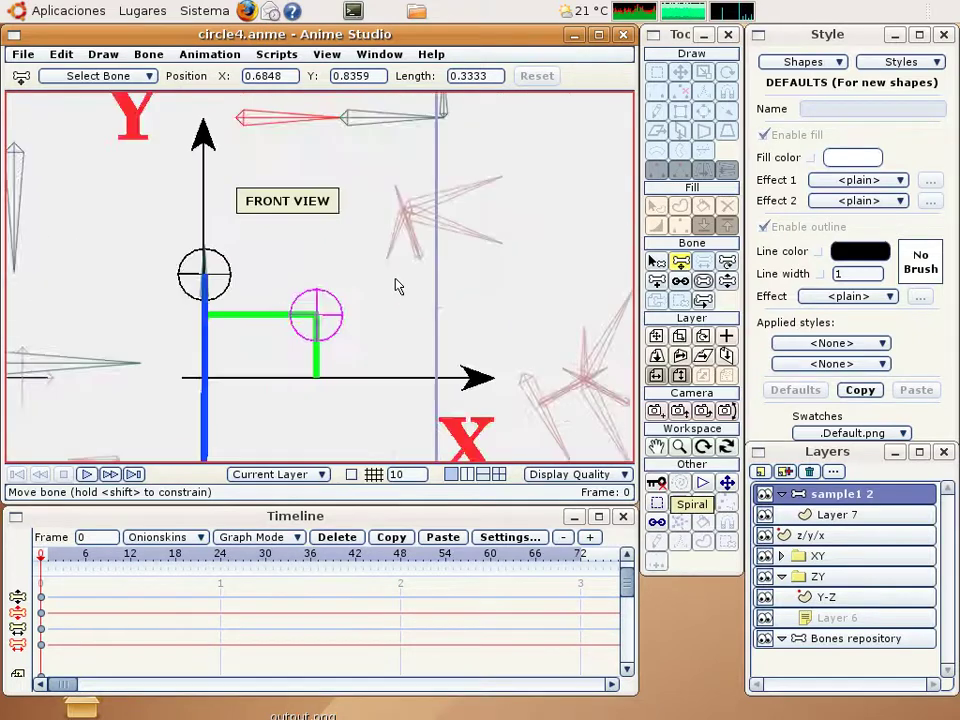
pyautogui.scroll(-1, 396, 286)
pyautogui.scroll(-1, 396, 286)
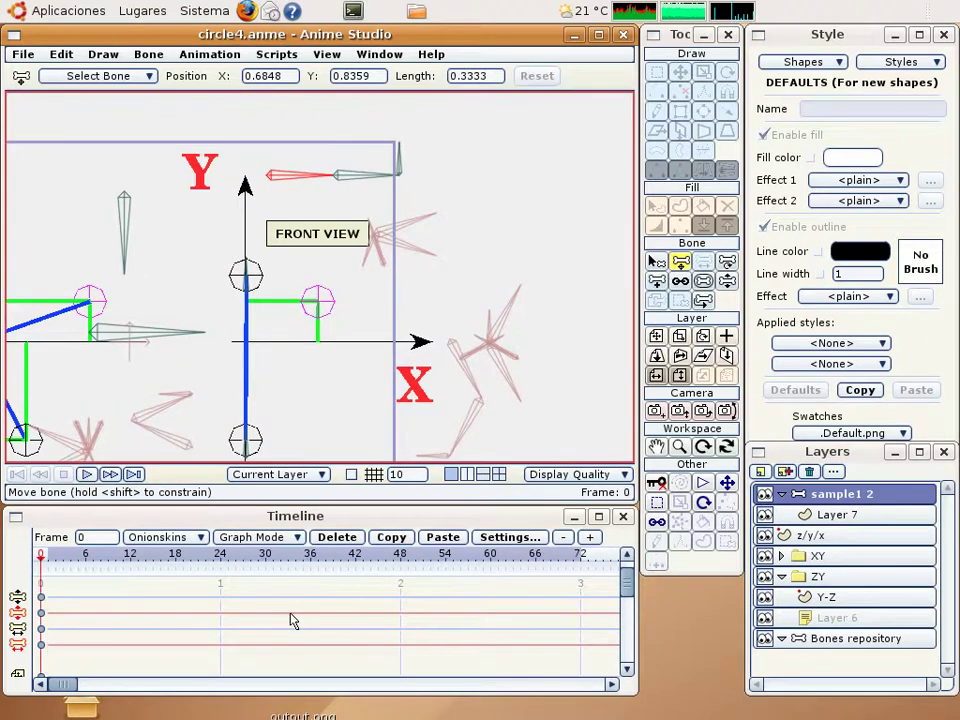
pyautogui.scroll(-1, 304, 368)
pyautogui.scroll(-1, 307, 369)
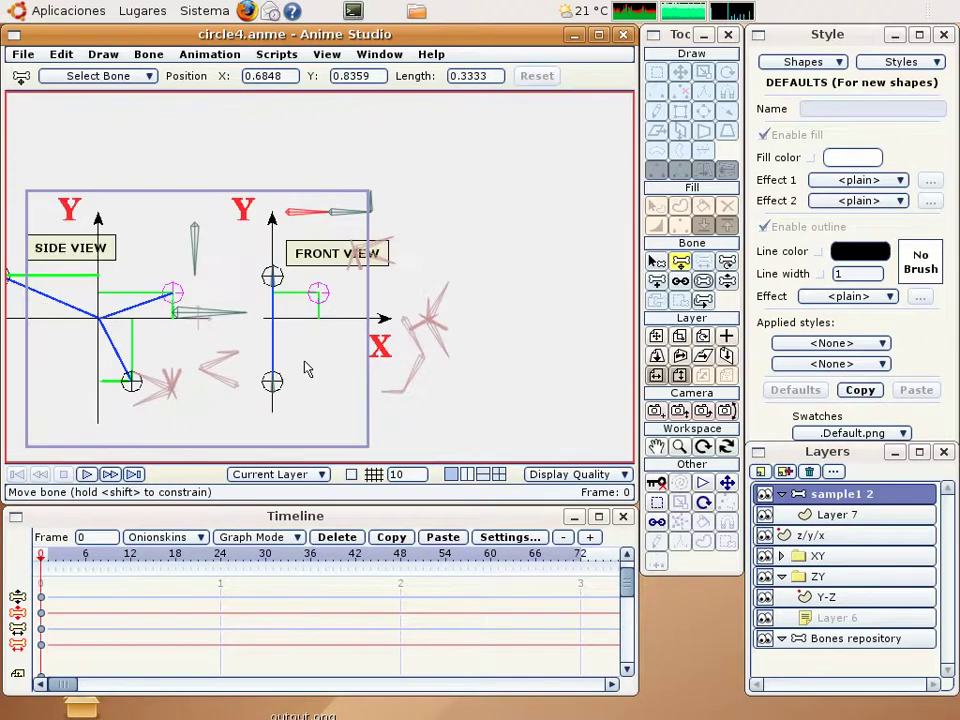
pyautogui.scroll(1, 307, 369)
pyautogui.scroll(1, 307, 369)
pyautogui.scroll(1, 307, 369)
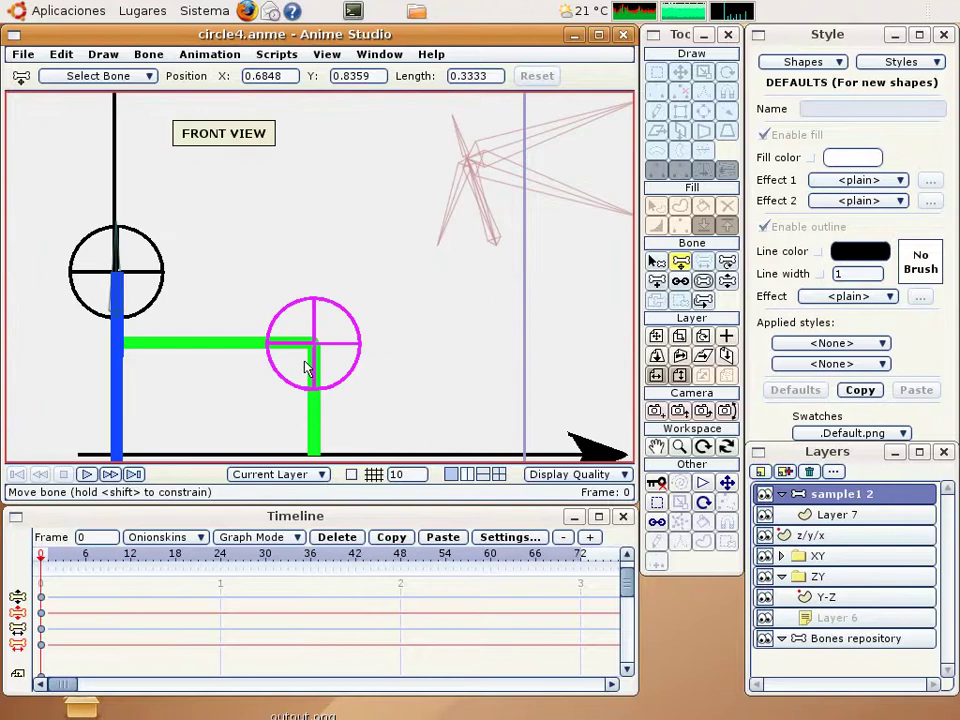
pyautogui.scroll(-1, 307, 369)
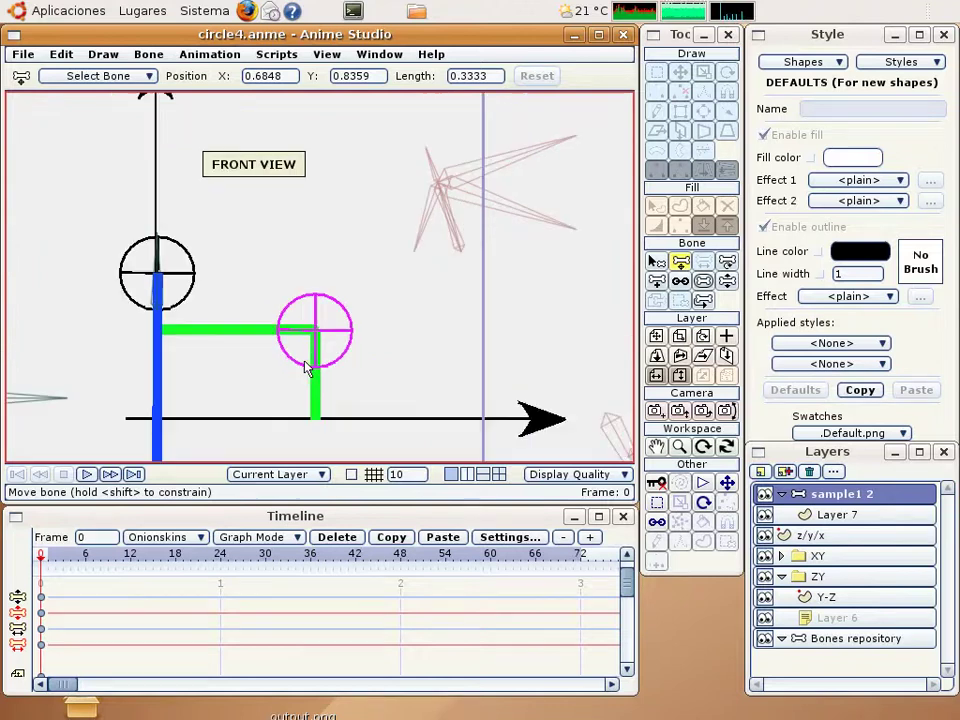
pyautogui.scroll(-1, 307, 369)
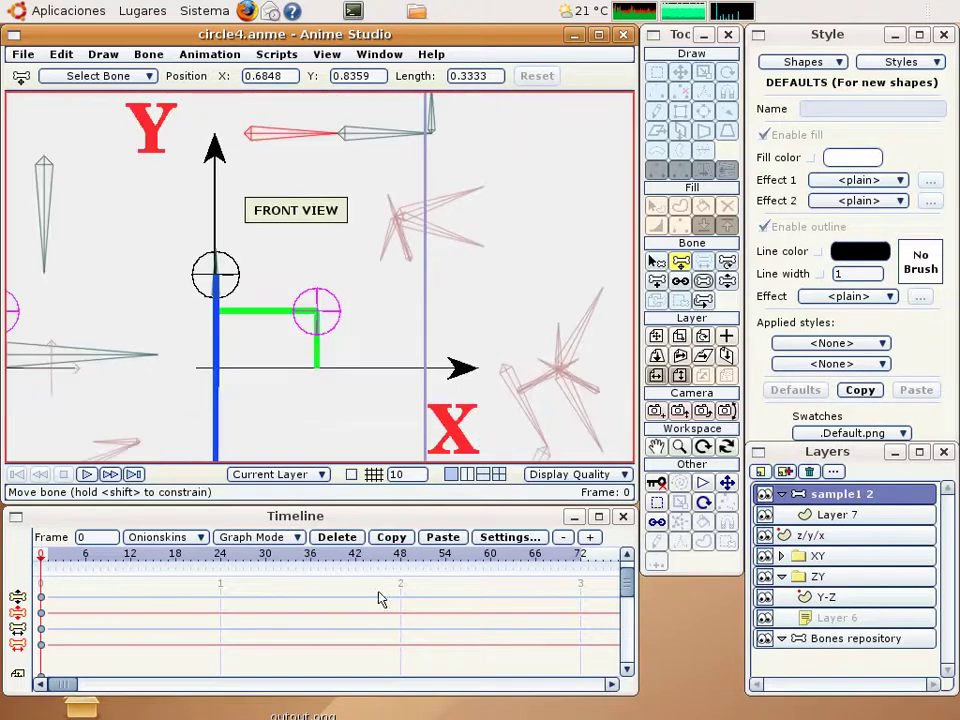
pyautogui.click(728, 282)
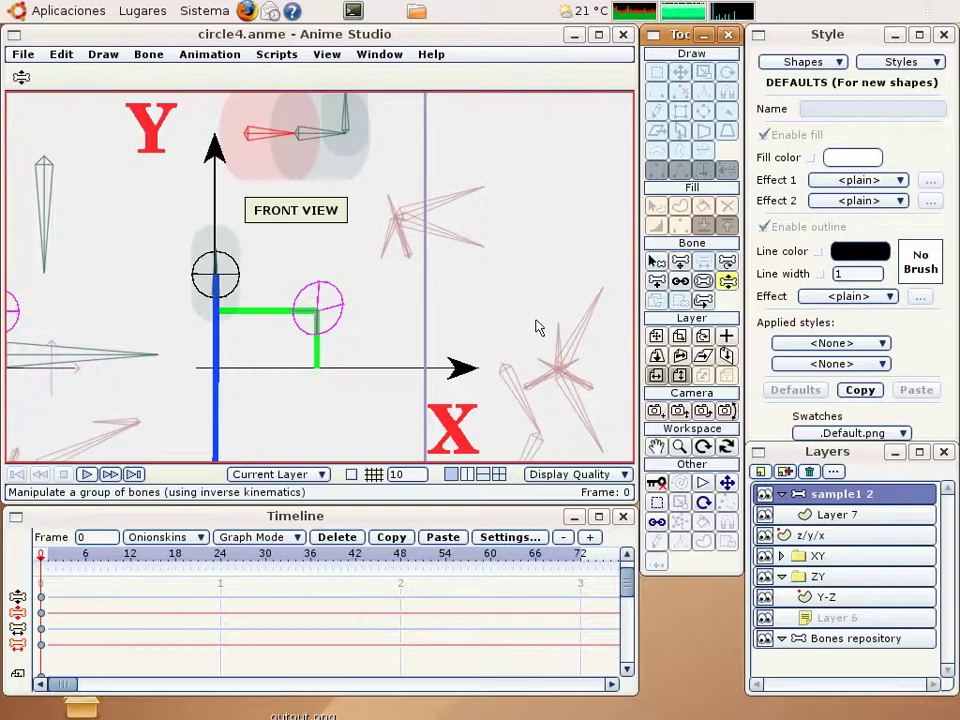